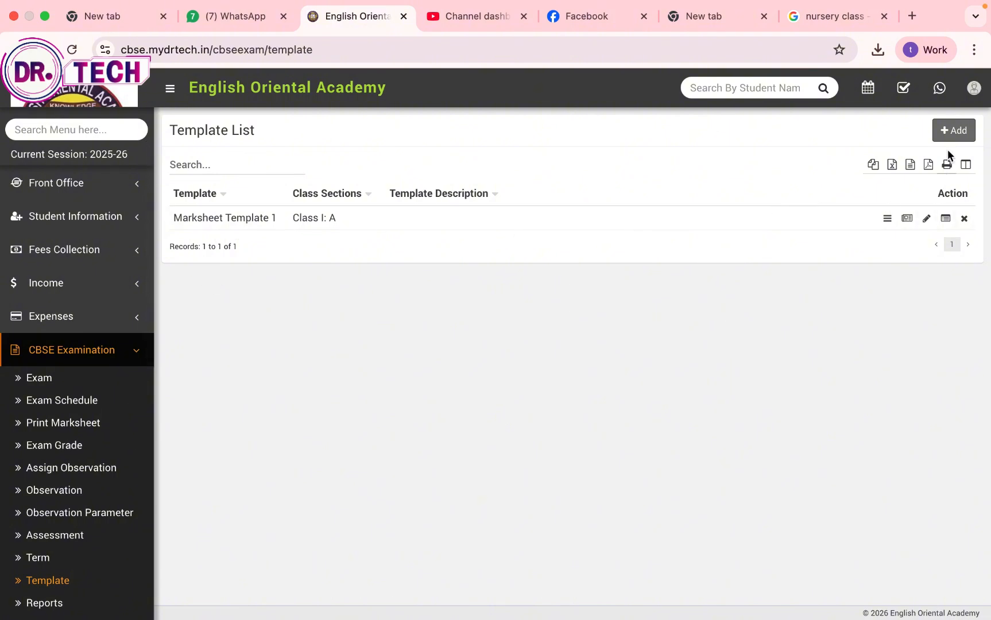
# Start a new marksheet template named Template 2 and assign it to all sections of Class I
pyautogui.click(948, 131)
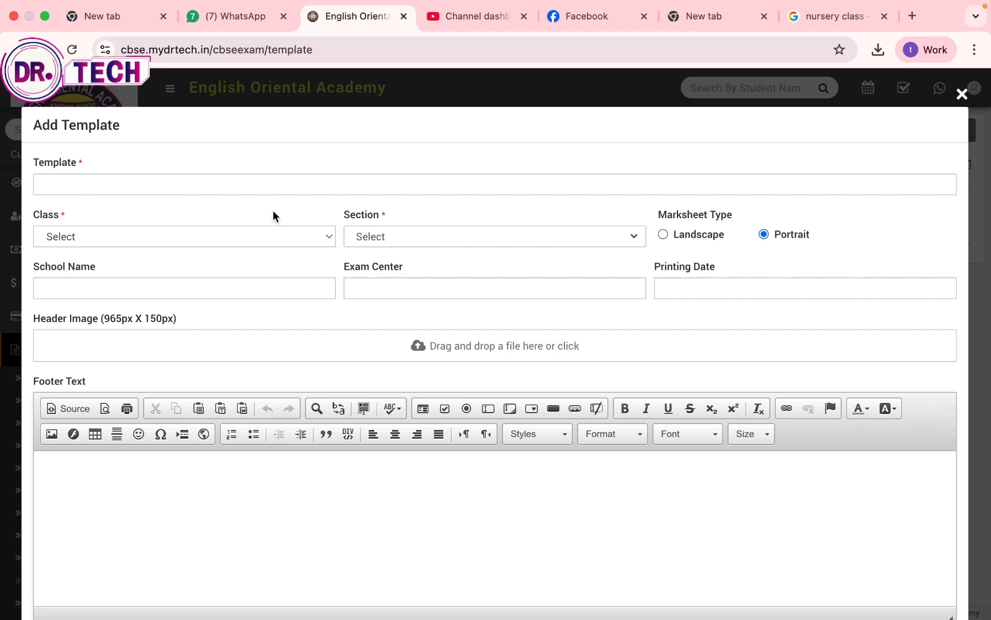
pyautogui.click(272, 189)
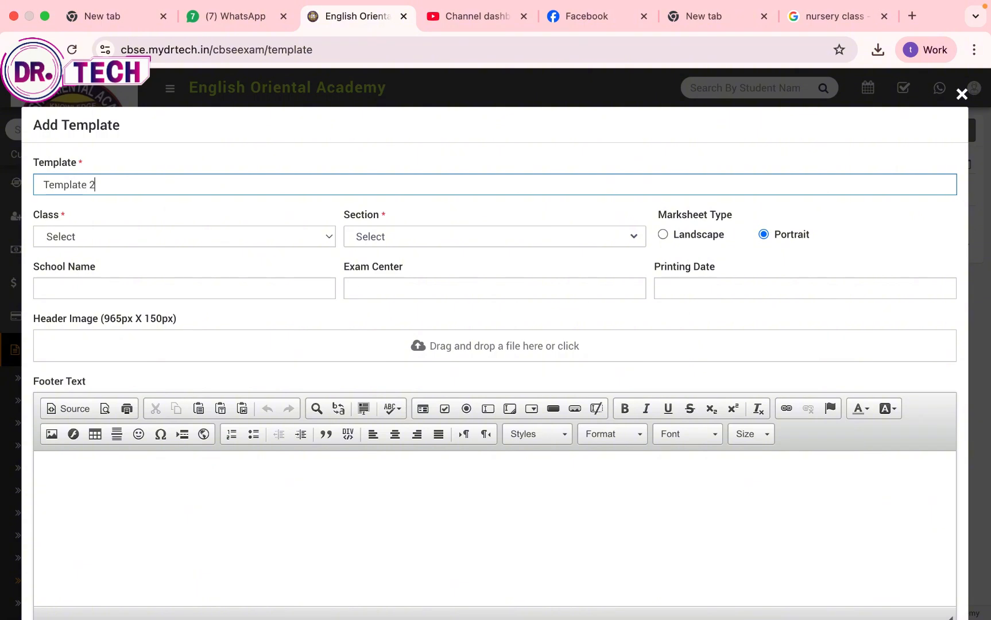
pyautogui.click(258, 236)
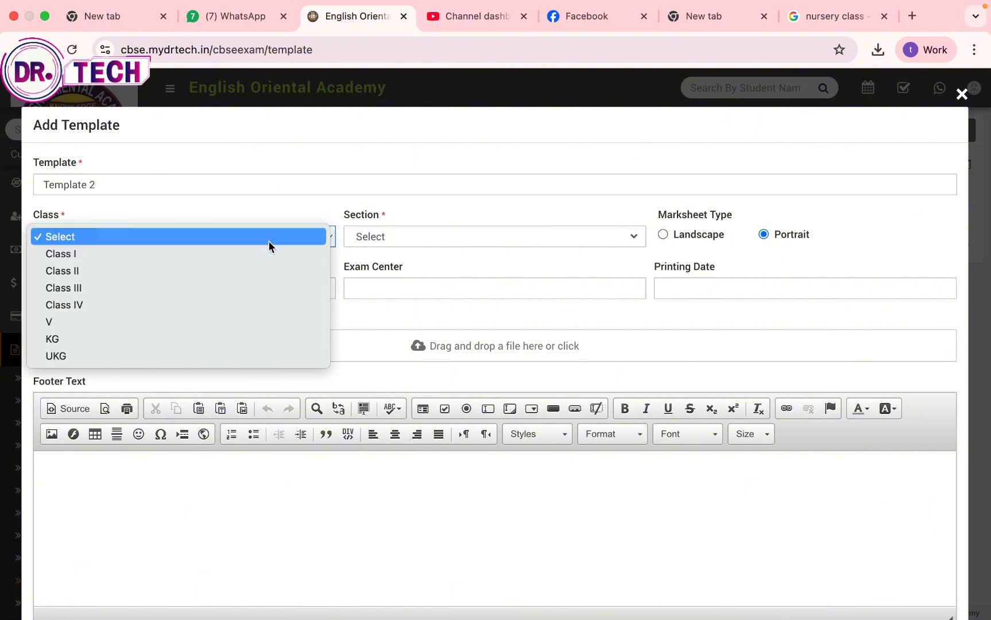
pyautogui.click(263, 253)
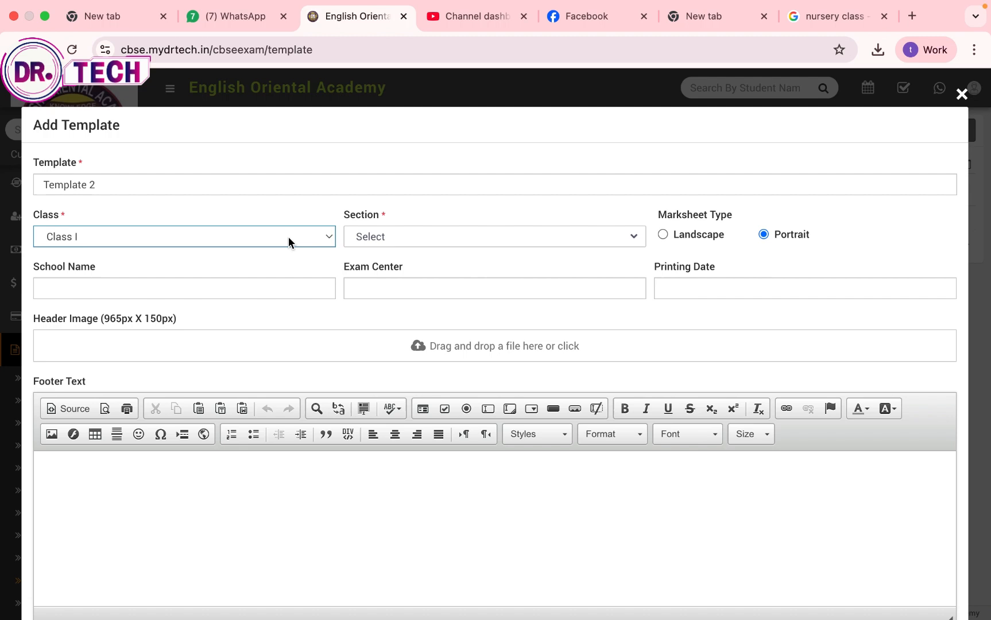
pyautogui.click(408, 233)
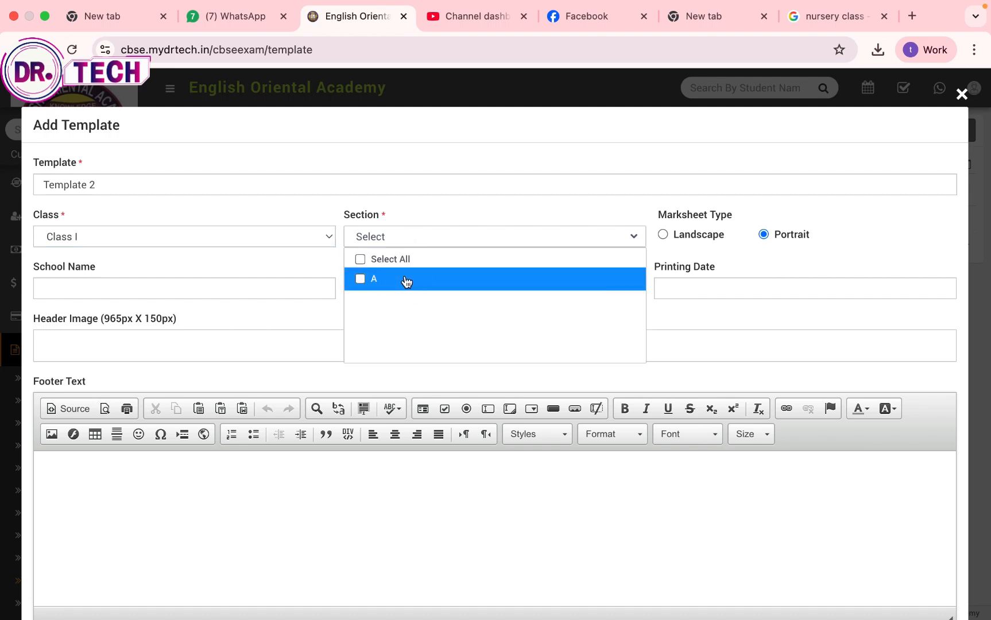
pyautogui.click(394, 260)
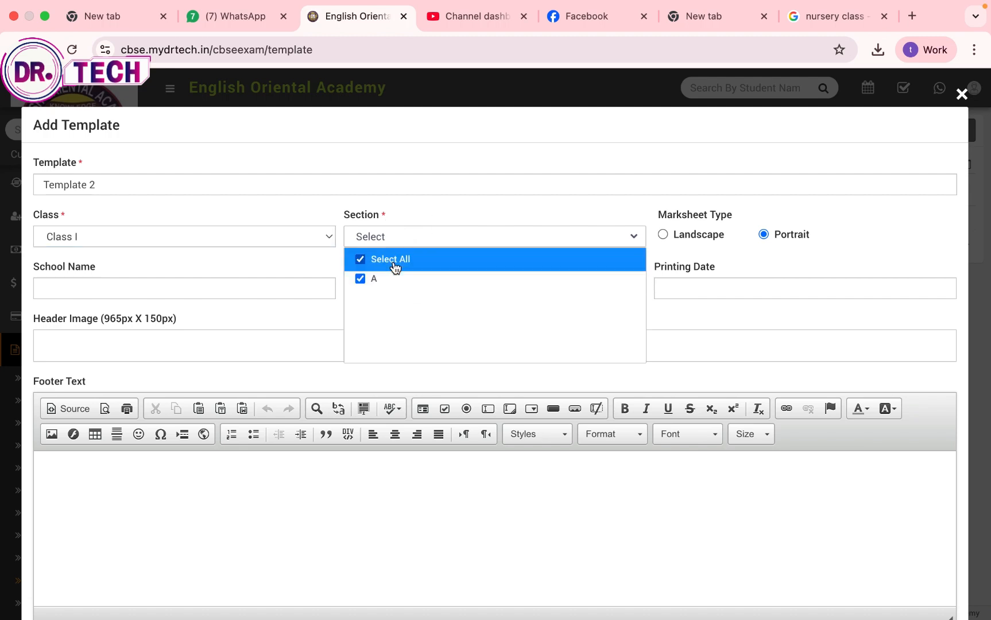
pyautogui.click(474, 236)
# Set the school name to DR tech school, the exam center to dhulian and the printing date to 03/04/2026
pyautogui.click(156, 291)
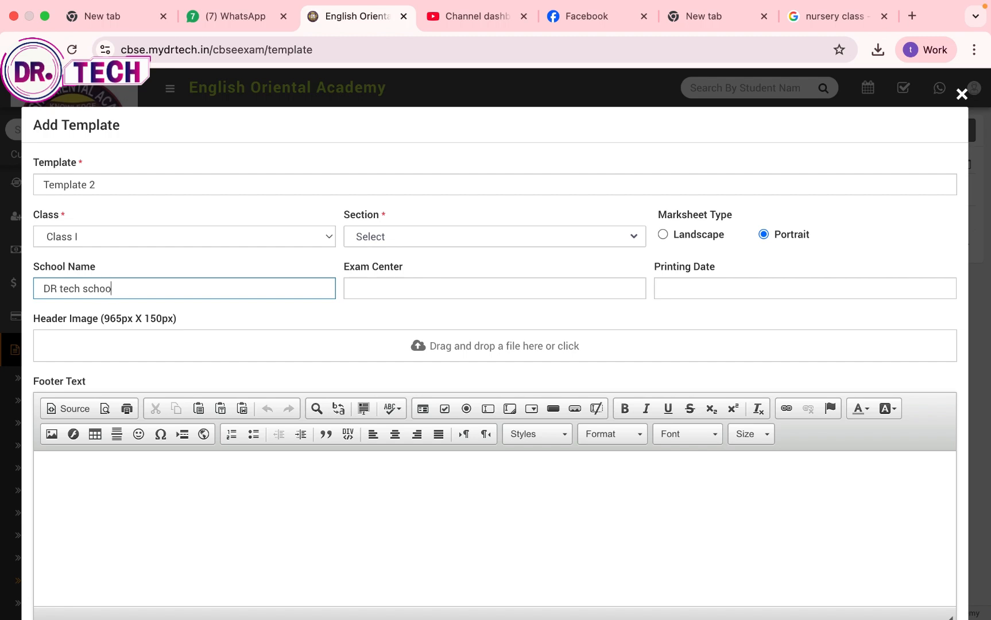
pyautogui.click(492, 291)
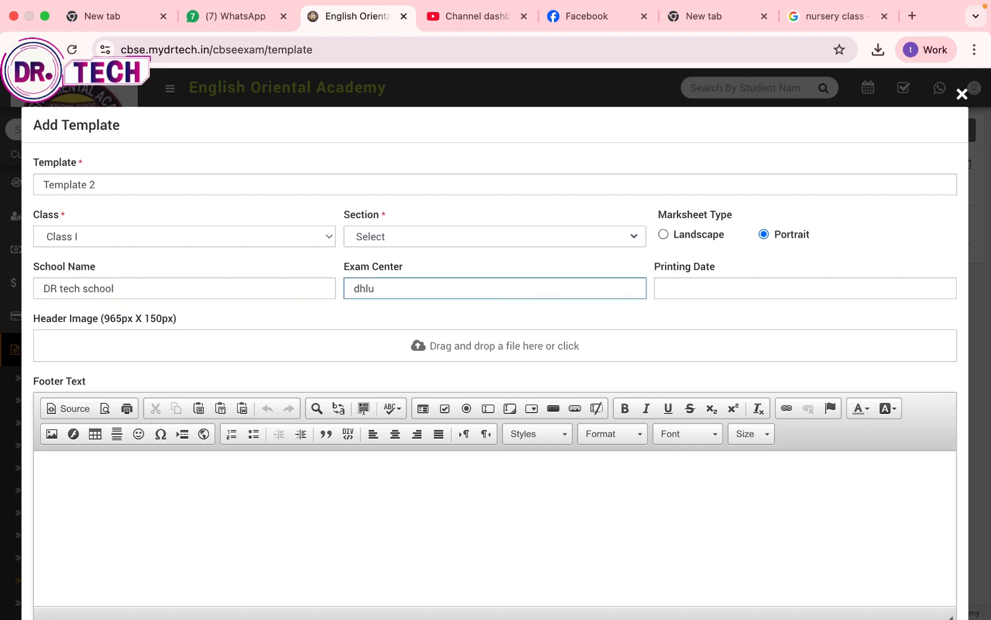
pyautogui.write('dhulian')
pyautogui.click(772, 277)
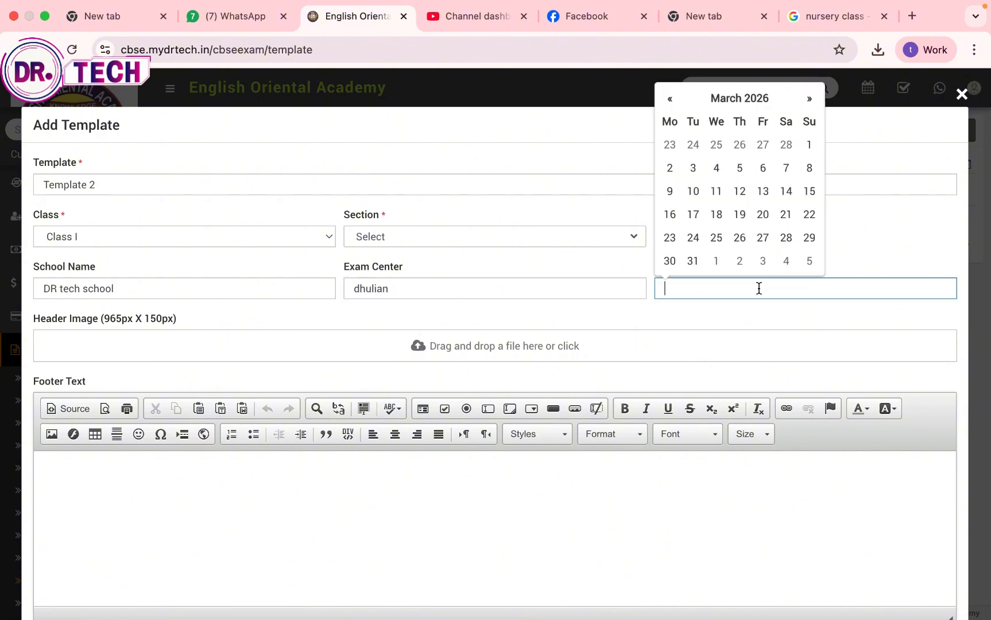
pyautogui.click(717, 169)
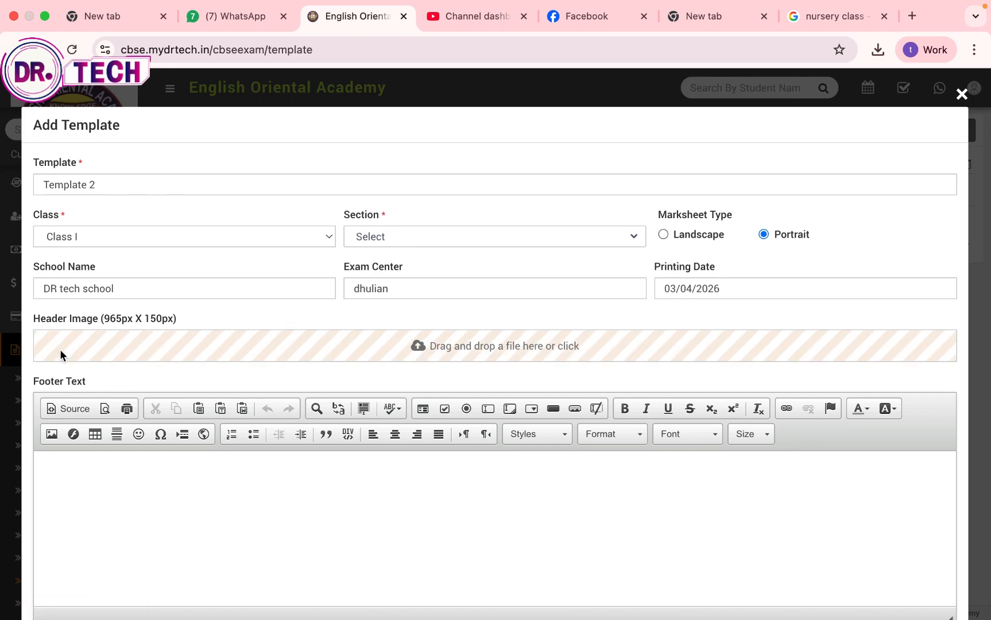
# Upload the Dr. Tech School banner, WhatsApp Image 2026-02-25 at 12.05.49 PM.jpeg, from Downloads as the header image
pyautogui.click(508, 344)
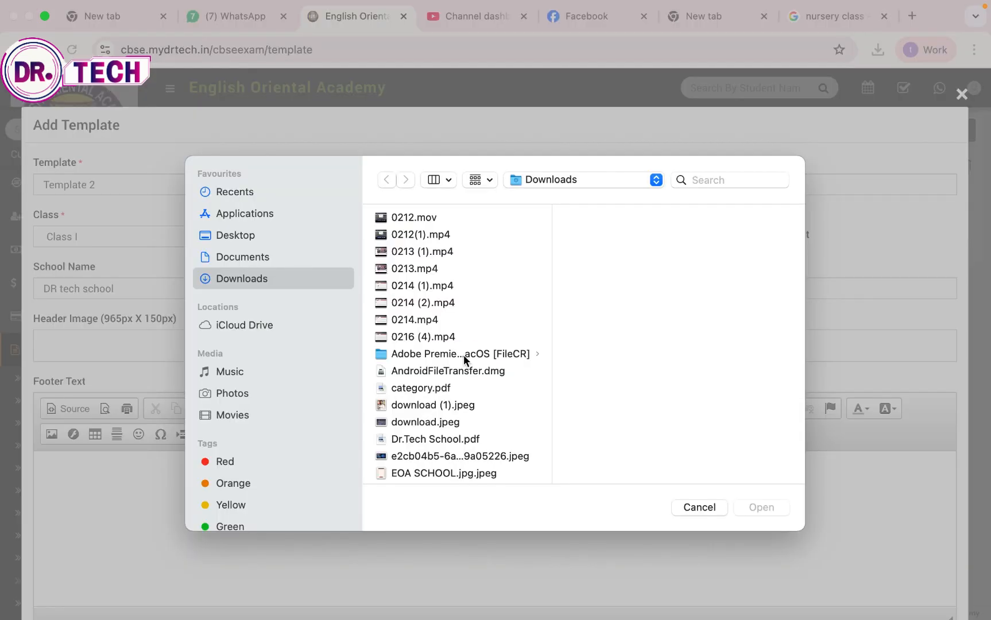
pyautogui.scroll(-15, 463, 355)
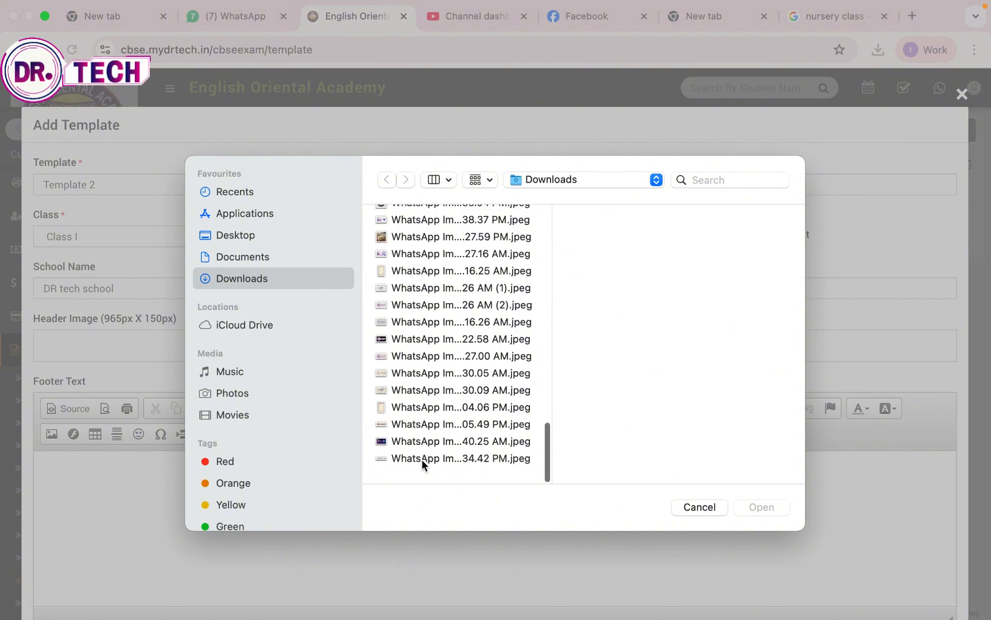
pyautogui.click(415, 432)
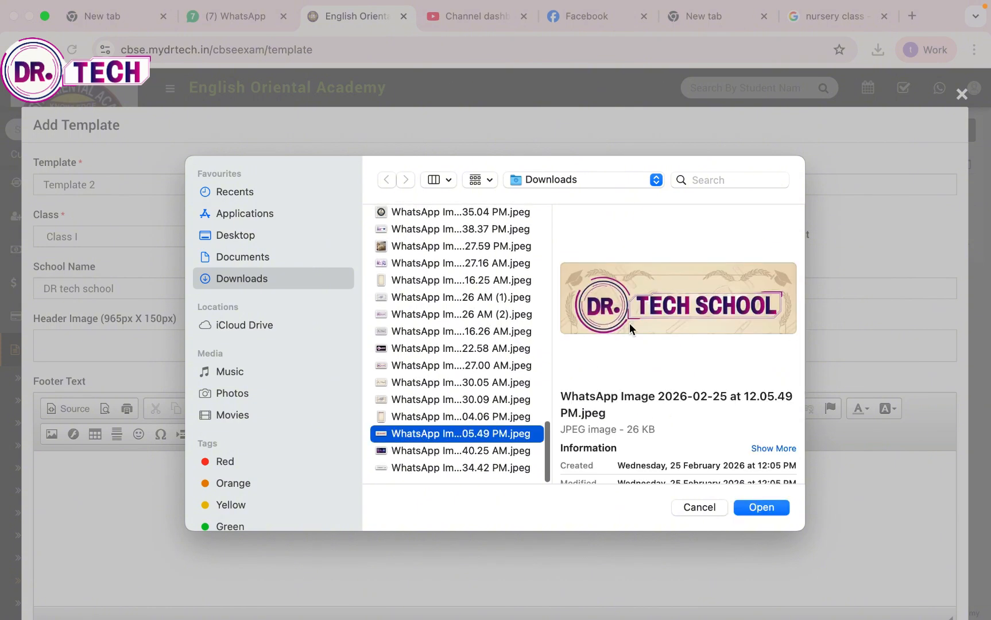
pyautogui.click(760, 505)
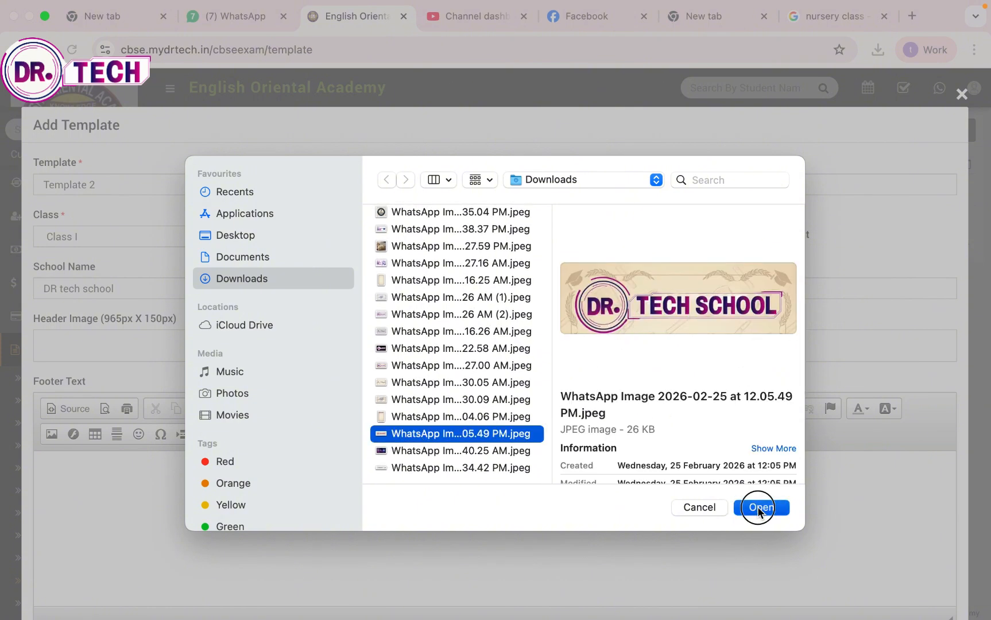
# Upload the signature file WhatsApp Image 2026-02-25 at 11.30.09 AM.jpeg from Downloads as the left sign
pyautogui.scroll(-2, 563, 498)
pyautogui.scroll(-1, 563, 498)
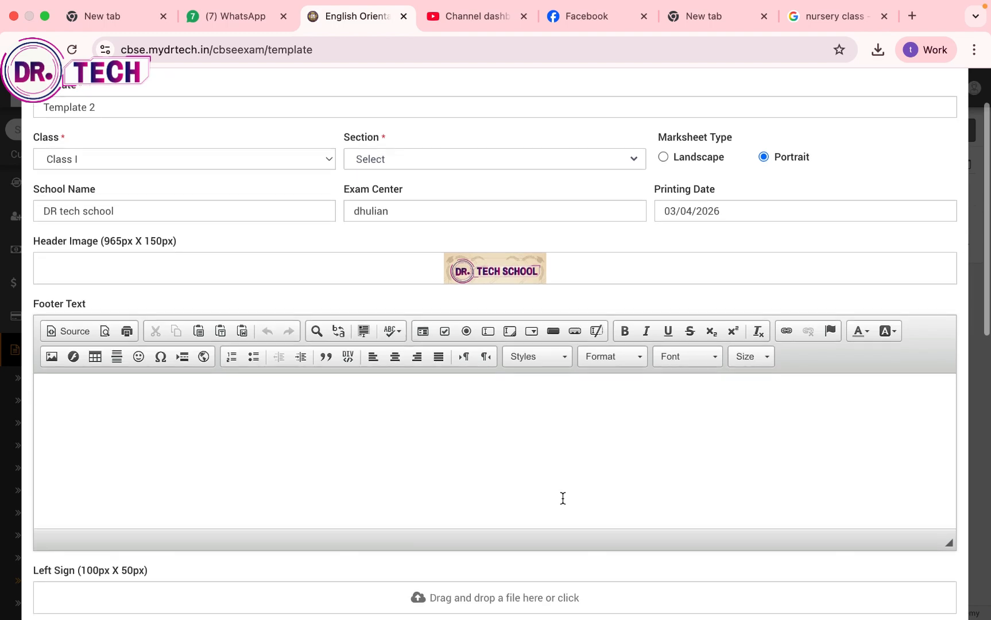
pyautogui.click(194, 463)
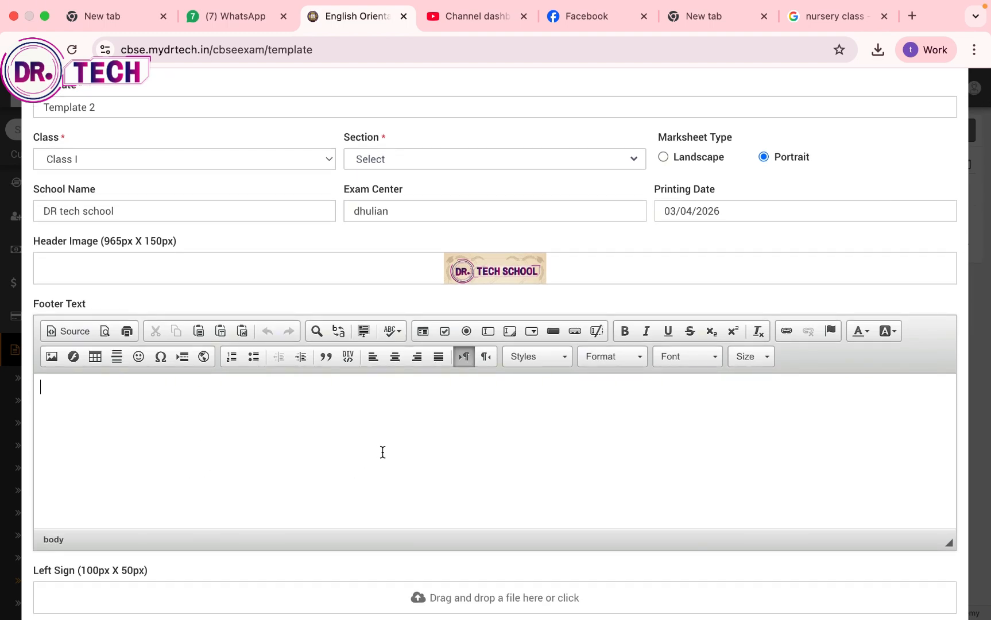
pyautogui.scroll(-4, 382, 452)
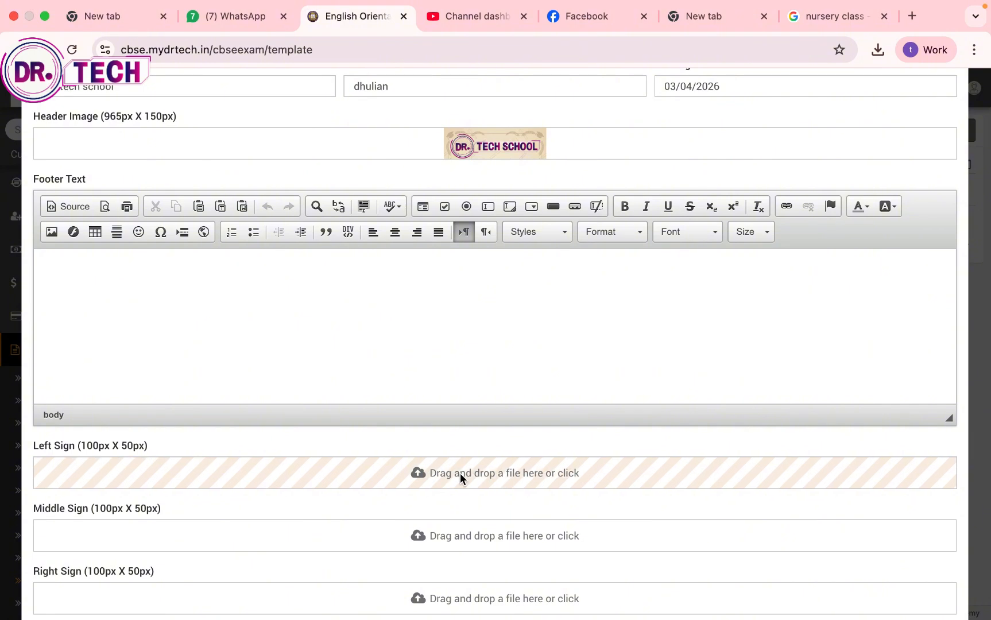
pyautogui.click(459, 473)
pyautogui.scroll(-10, 393, 392)
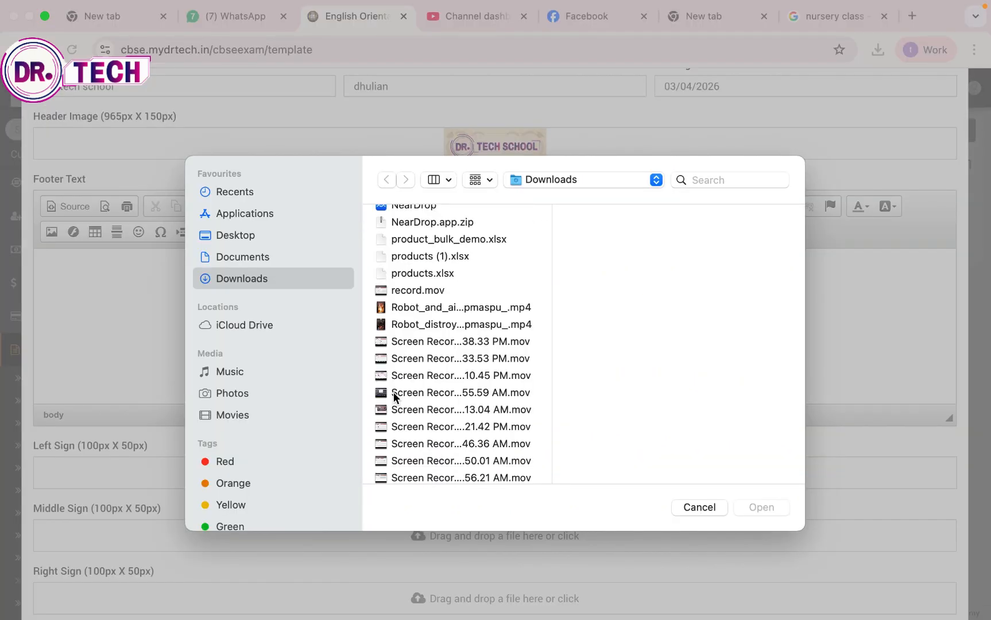
pyautogui.click(393, 393)
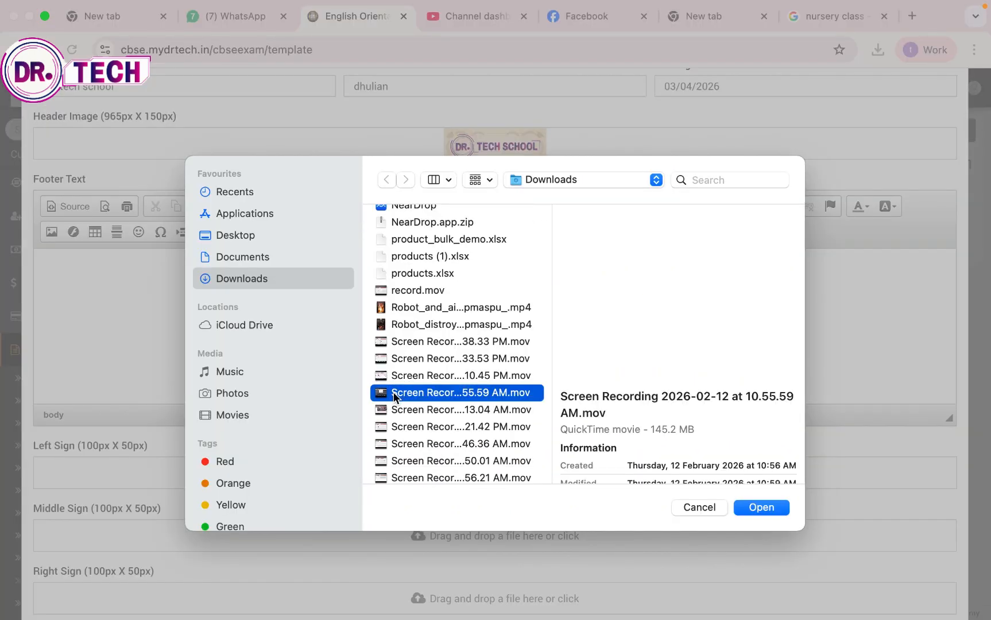
pyautogui.click(424, 432)
pyautogui.scroll(-10, 425, 432)
pyautogui.scroll(-5, 424, 432)
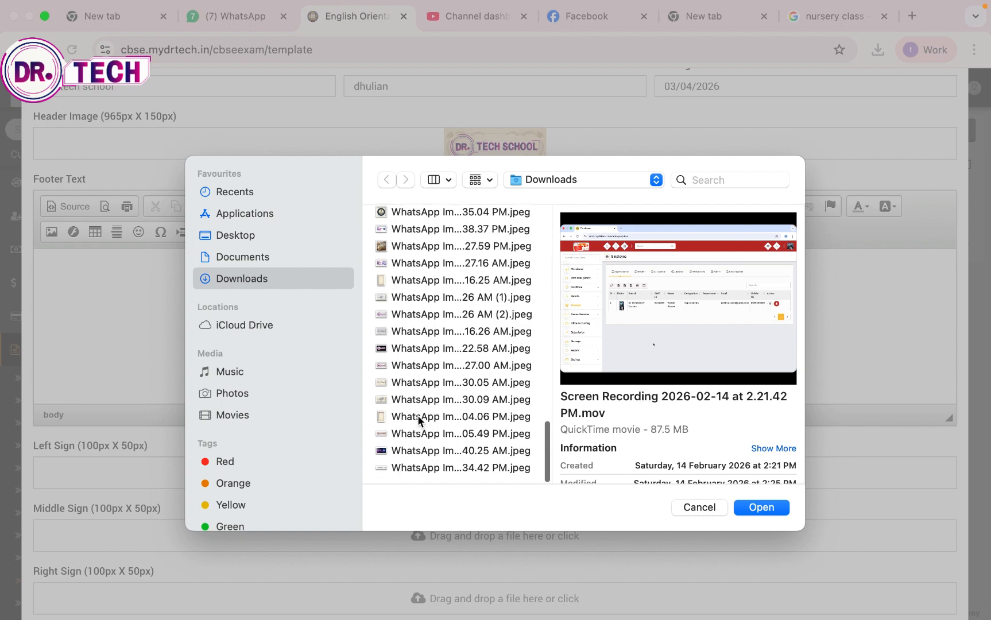
pyautogui.click(418, 415)
pyautogui.click(421, 434)
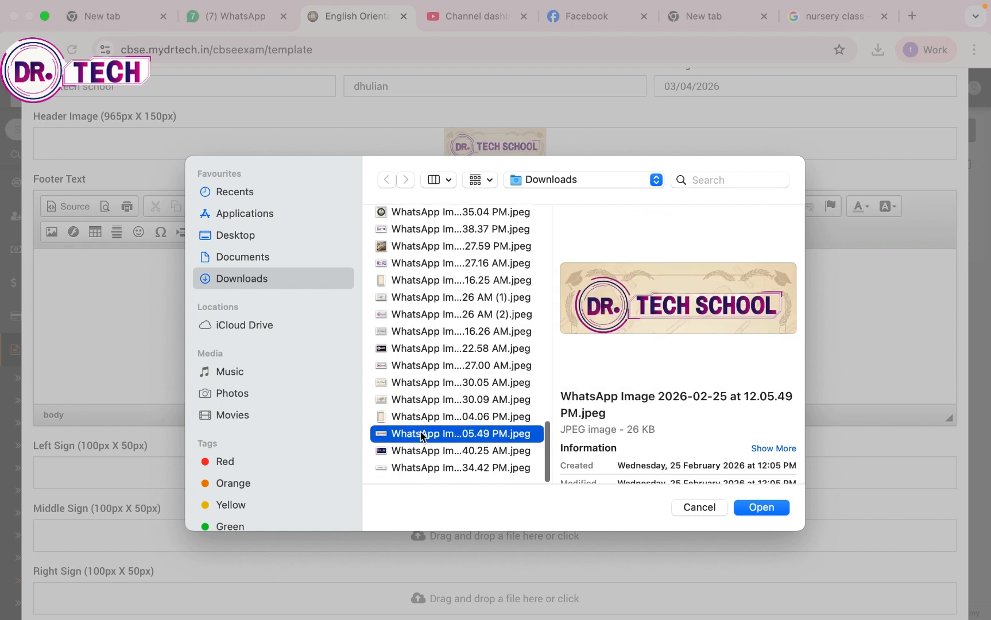
pyautogui.click(418, 401)
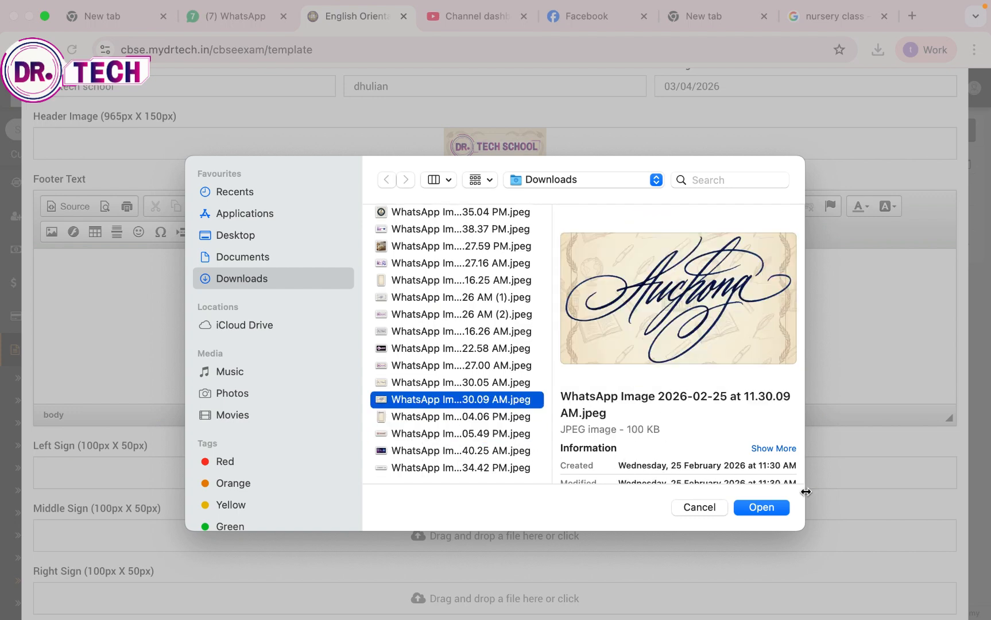
pyautogui.click(773, 507)
# Upload the signature file WhatsApp Image 2026-02-25 at 11.30.05 AM.jpeg from Downloads as the right sign
pyautogui.scroll(-2, 475, 515)
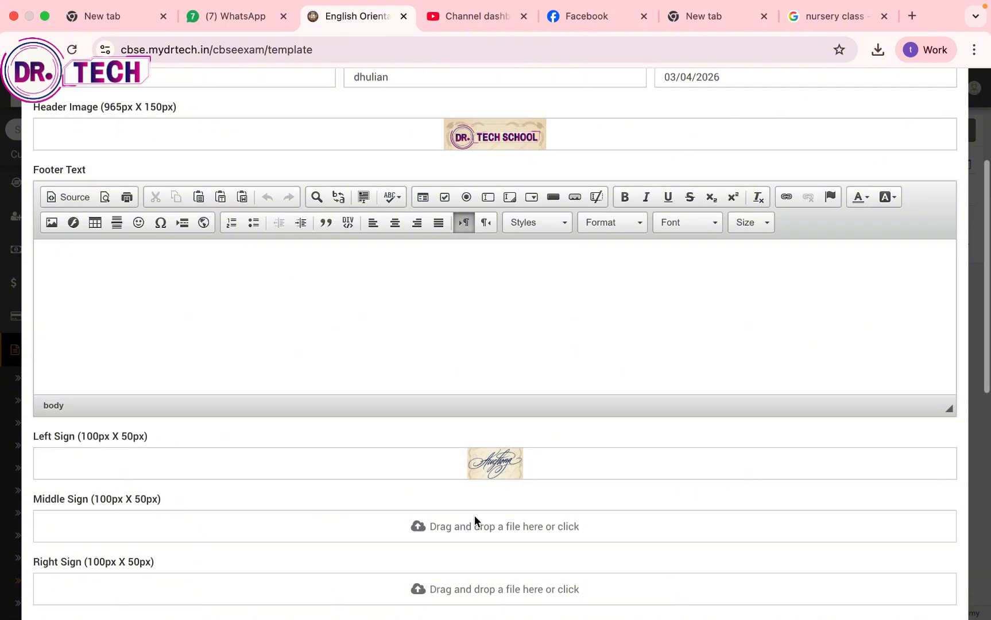
pyautogui.scroll(-2, 475, 516)
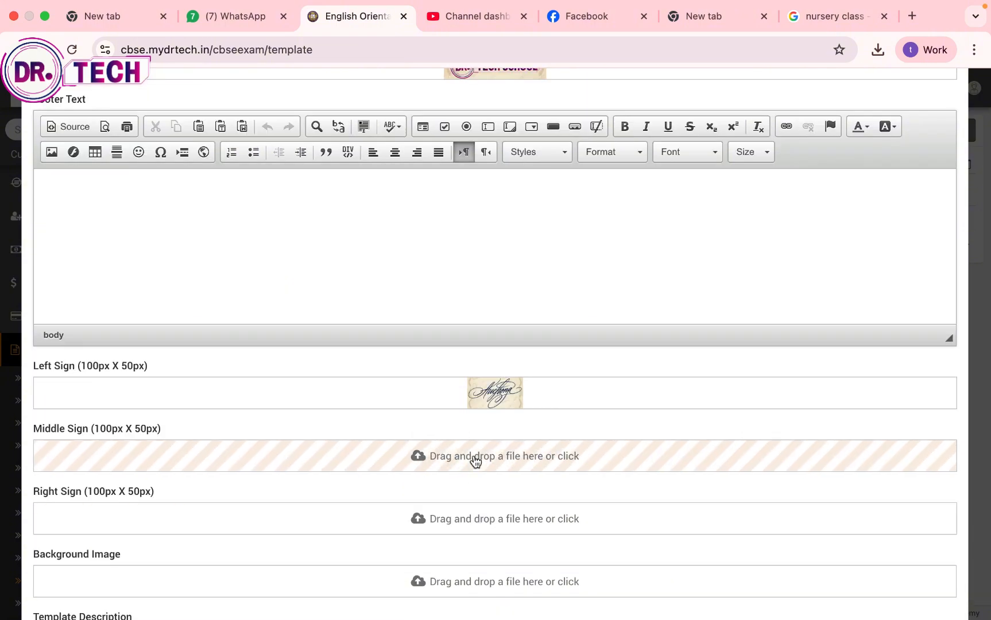
pyautogui.click(477, 527)
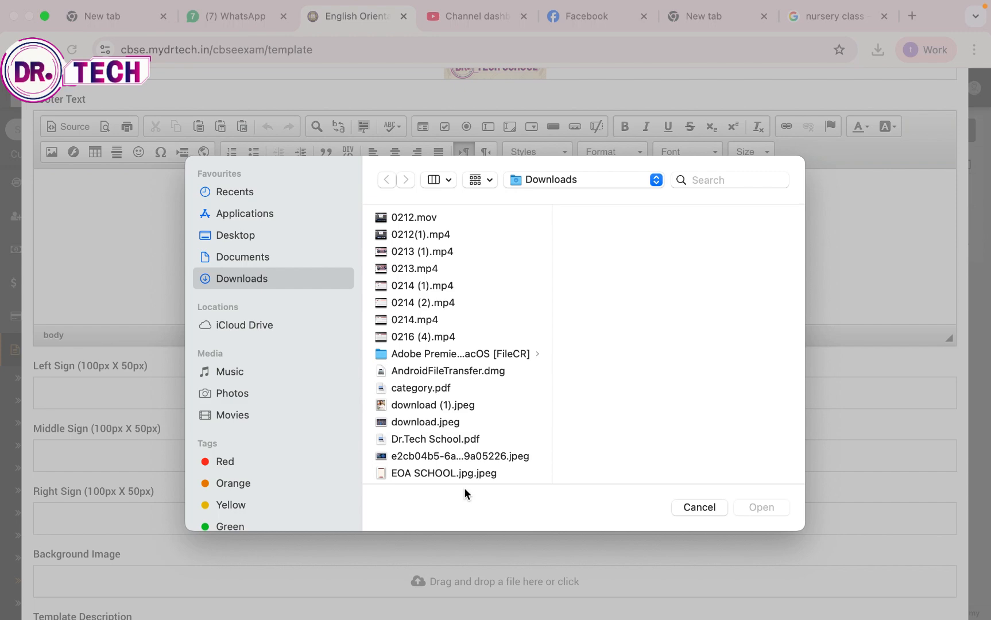
pyautogui.scroll(-20, 462, 423)
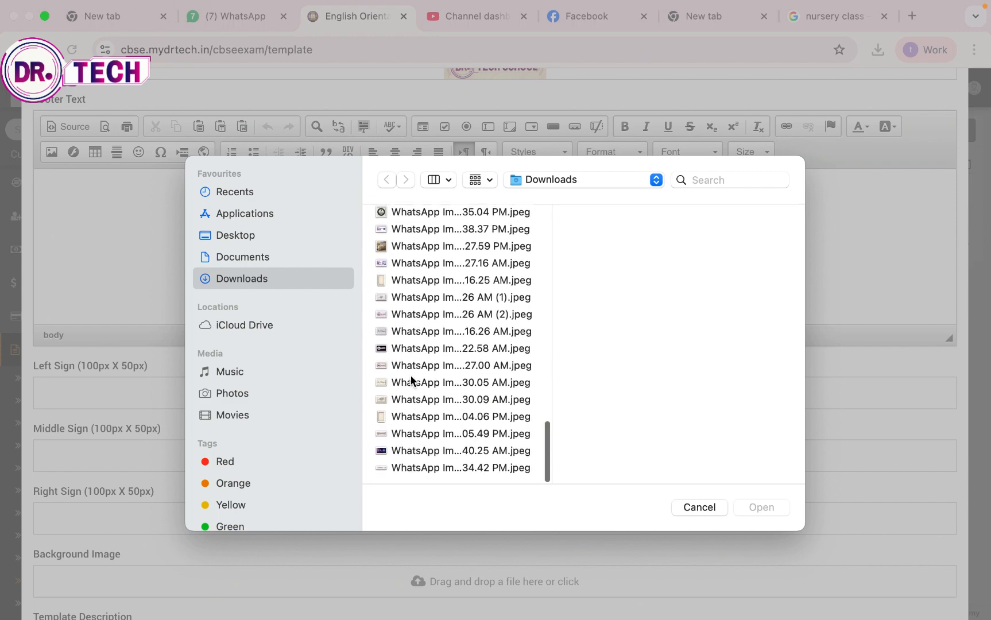
pyautogui.click(415, 400)
pyautogui.click(419, 417)
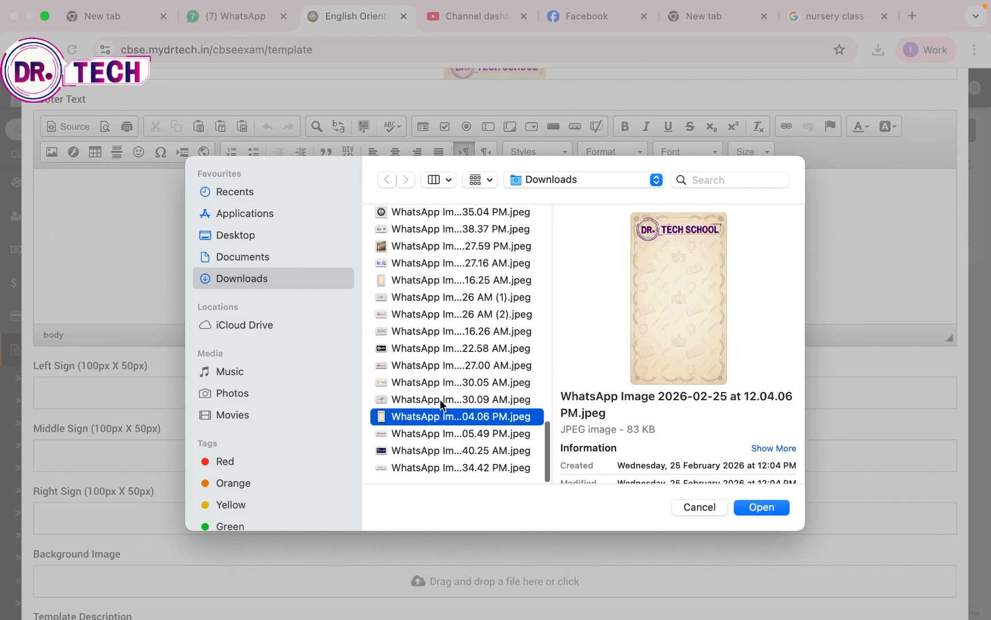
pyautogui.click(436, 382)
pyautogui.click(761, 508)
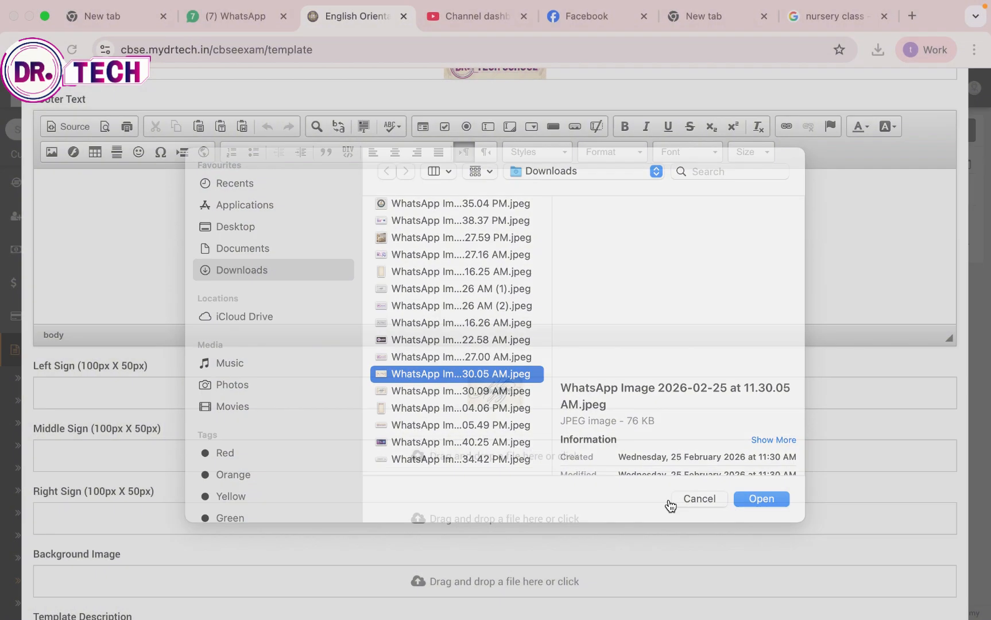
# Upload the plain parchment picture WhatsApp Image 2026-02-25 at 11.16.25 AM.jpeg from Downloads as the background image
pyautogui.scroll(-3, 464, 510)
pyautogui.scroll(-1, 463, 516)
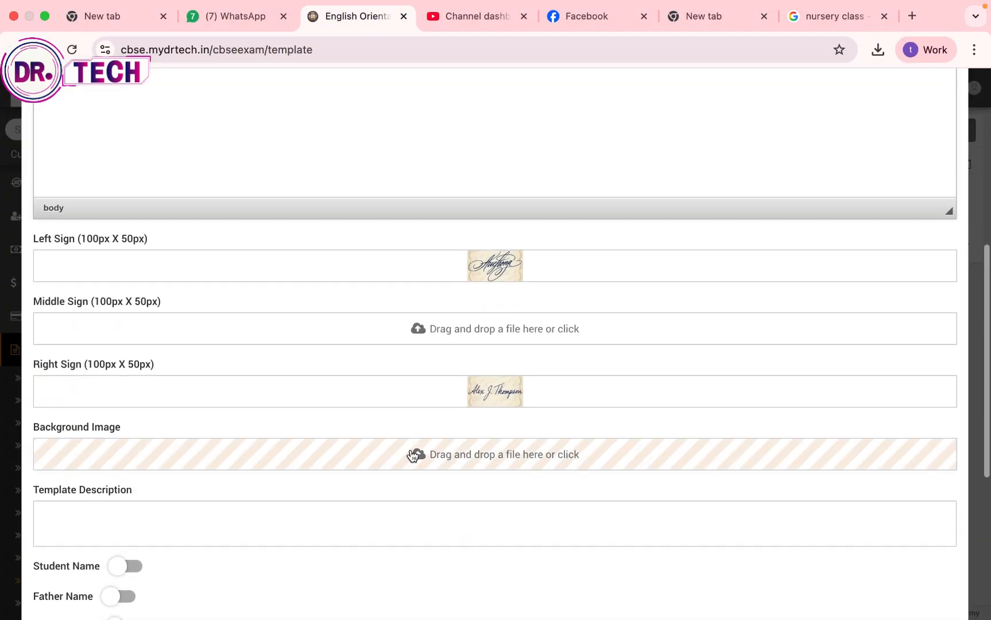
pyautogui.click(482, 461)
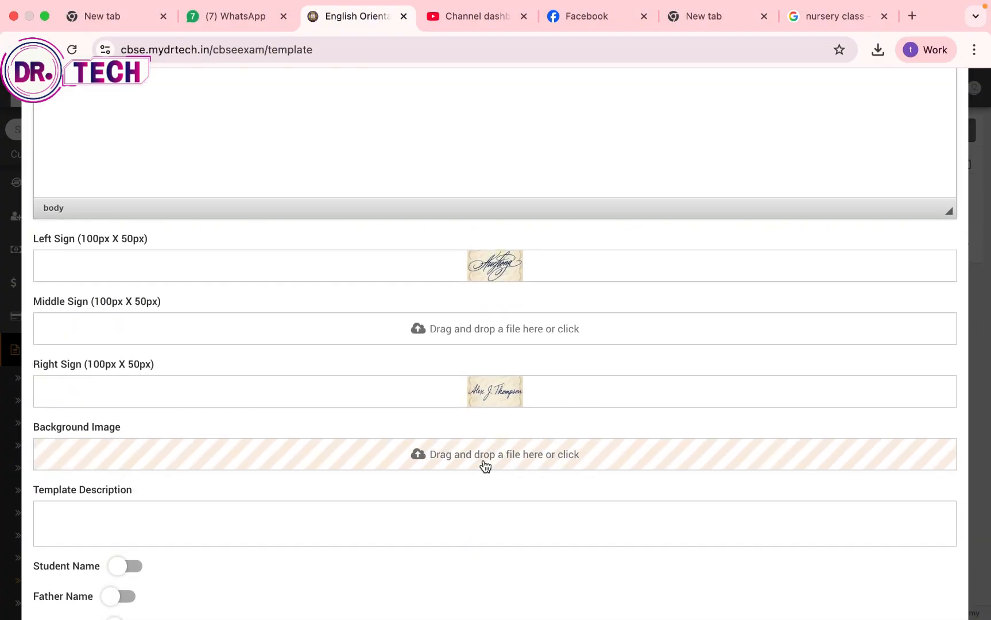
pyautogui.scroll(-10, 439, 434)
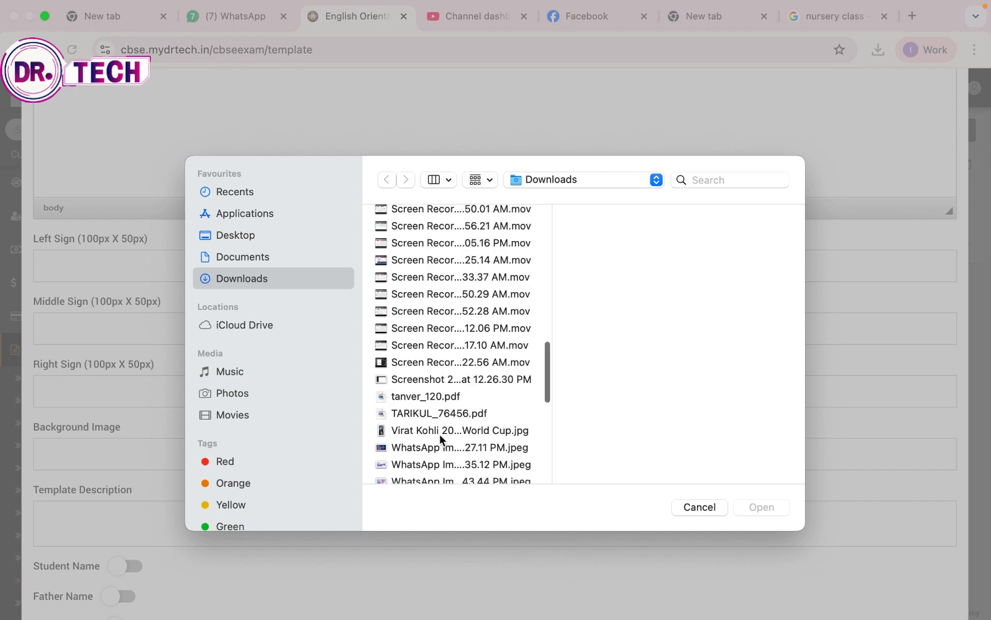
pyautogui.scroll(-10, 440, 436)
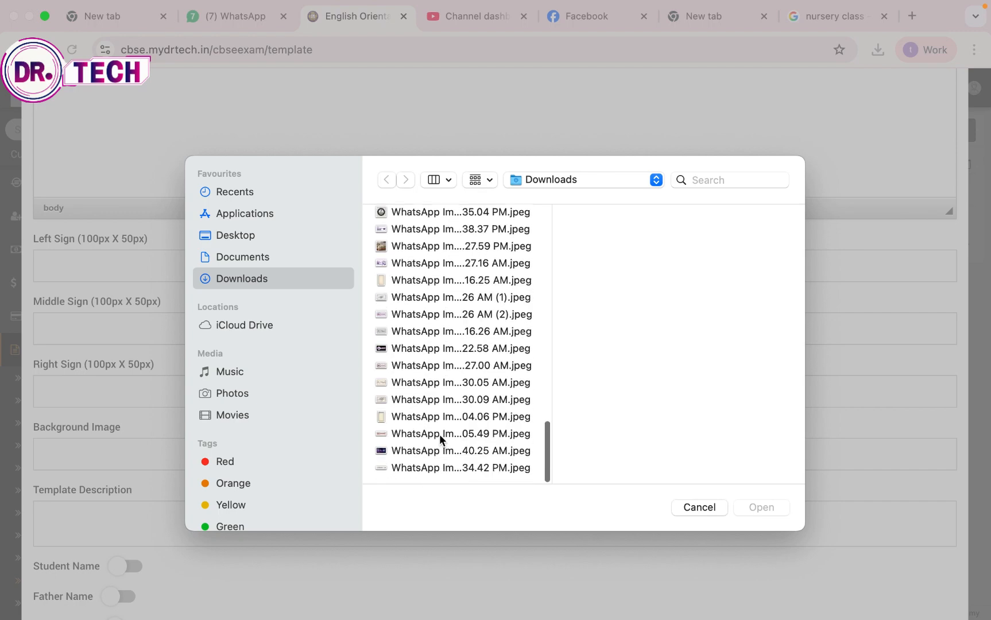
pyautogui.click(455, 280)
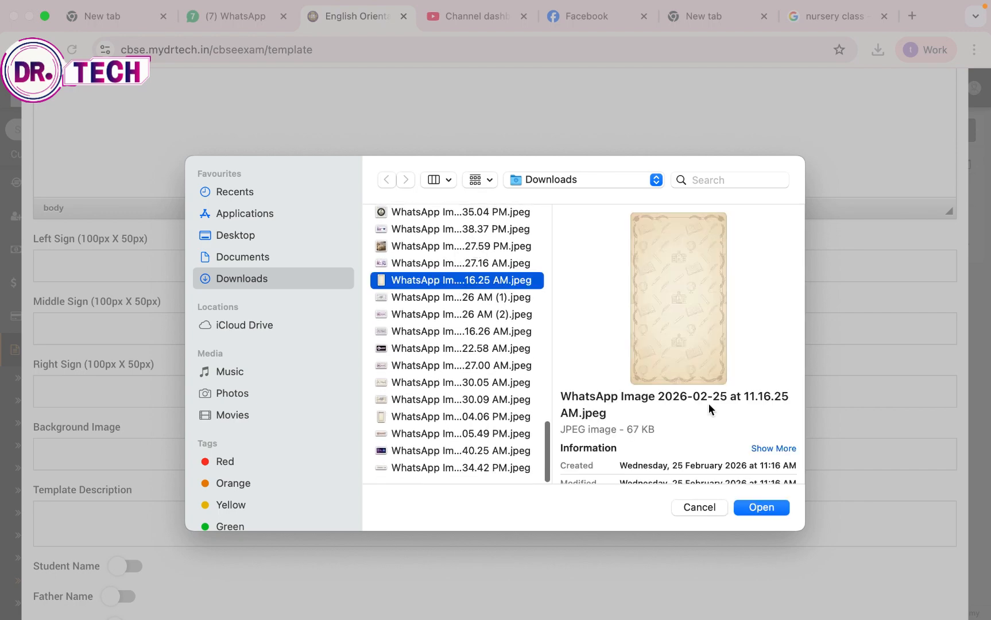
pyautogui.click(747, 507)
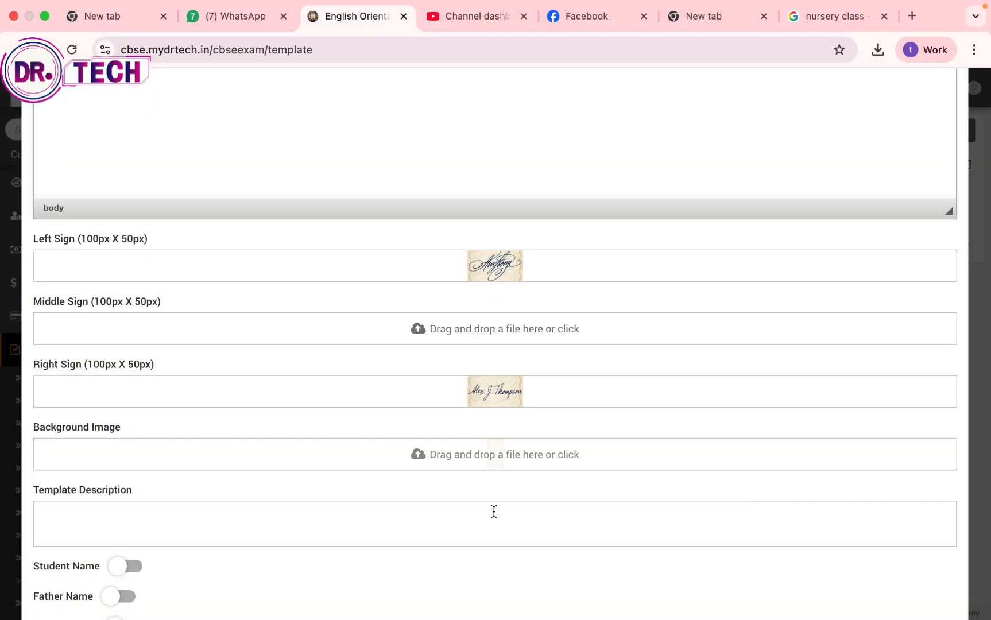
pyautogui.scroll(-5, 480, 510)
pyautogui.scroll(-2, 481, 512)
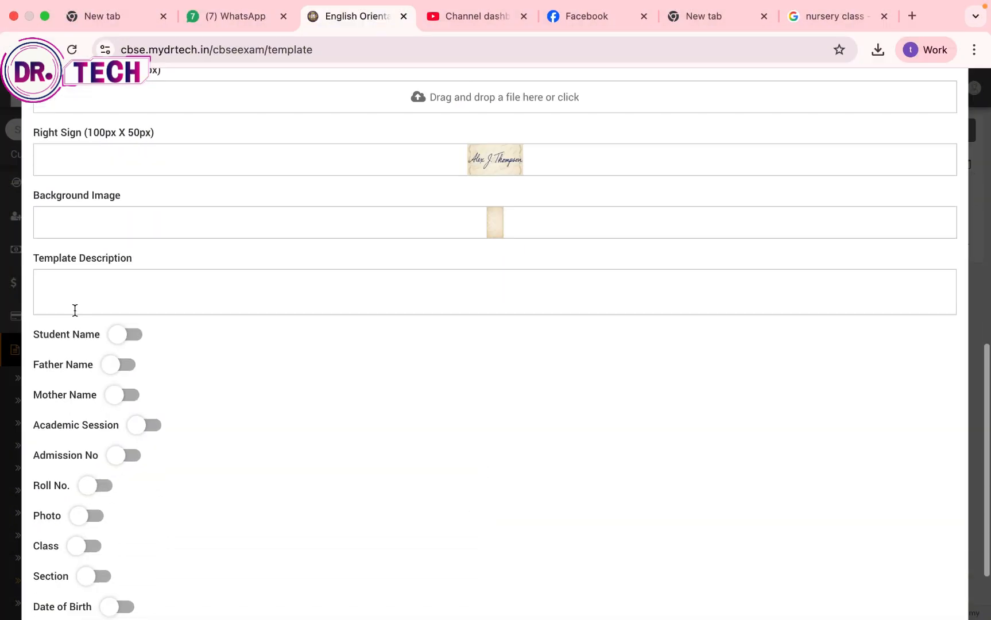
# Enable the Student Name, Father Name, Mother Name, Academic Session, Admission No, Roll No., Photo and Class fields on the template
pyautogui.click(127, 335)
pyautogui.click(124, 364)
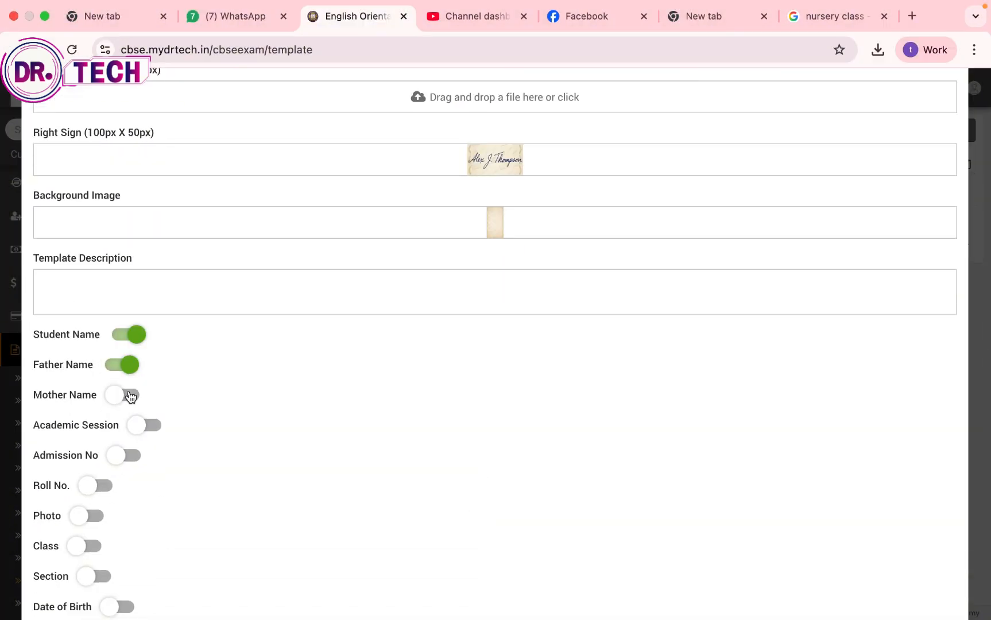
pyautogui.click(142, 425)
pyautogui.click(127, 455)
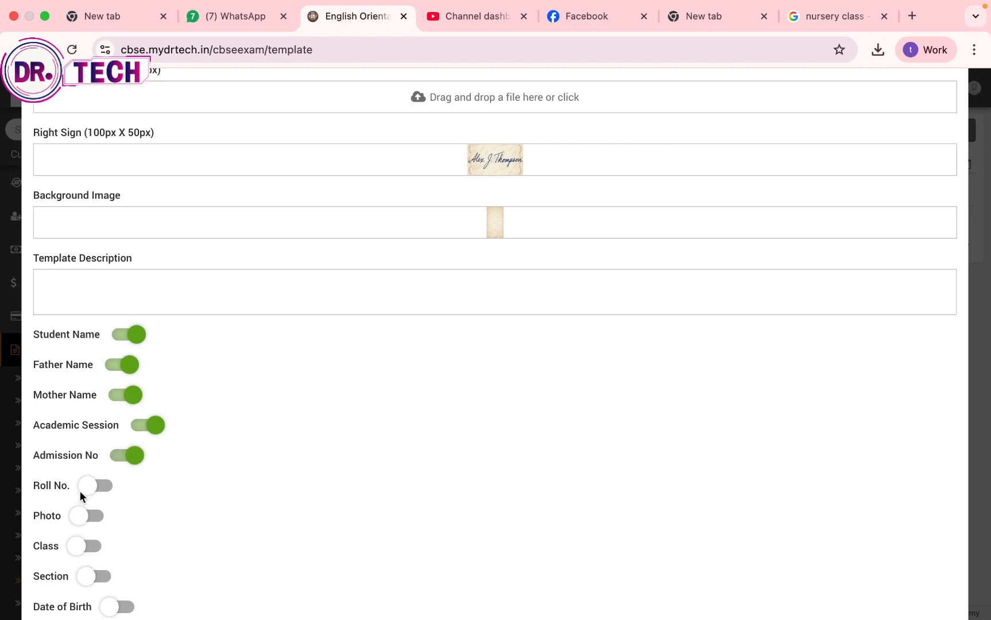
pyautogui.click(91, 505)
pyautogui.click(95, 486)
pyautogui.click(87, 545)
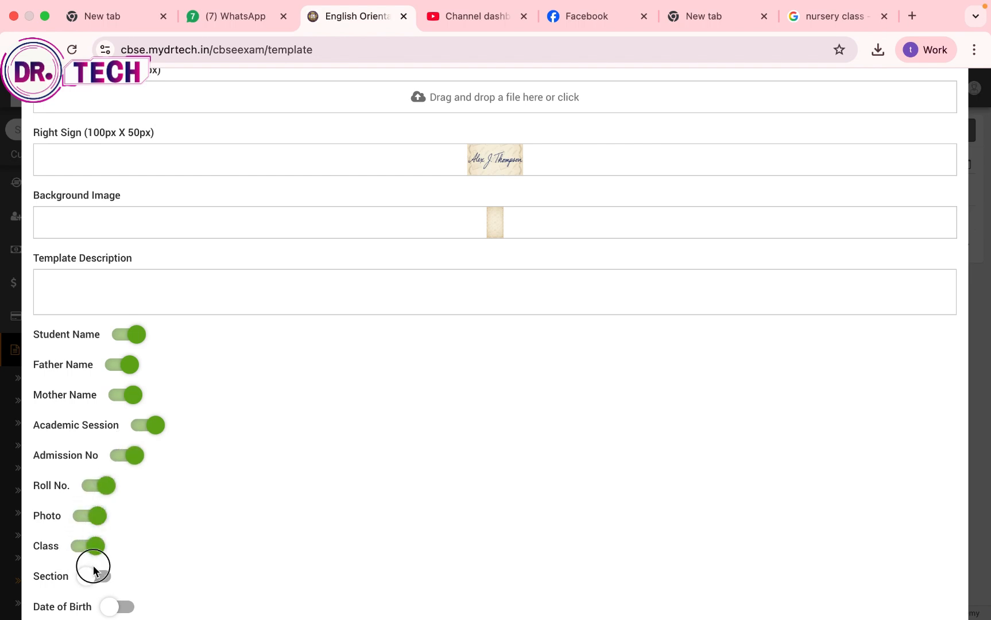
# Enable the Section, Date of Birth and Teacher Remark fields and save the template
pyautogui.scroll(-3, 184, 443)
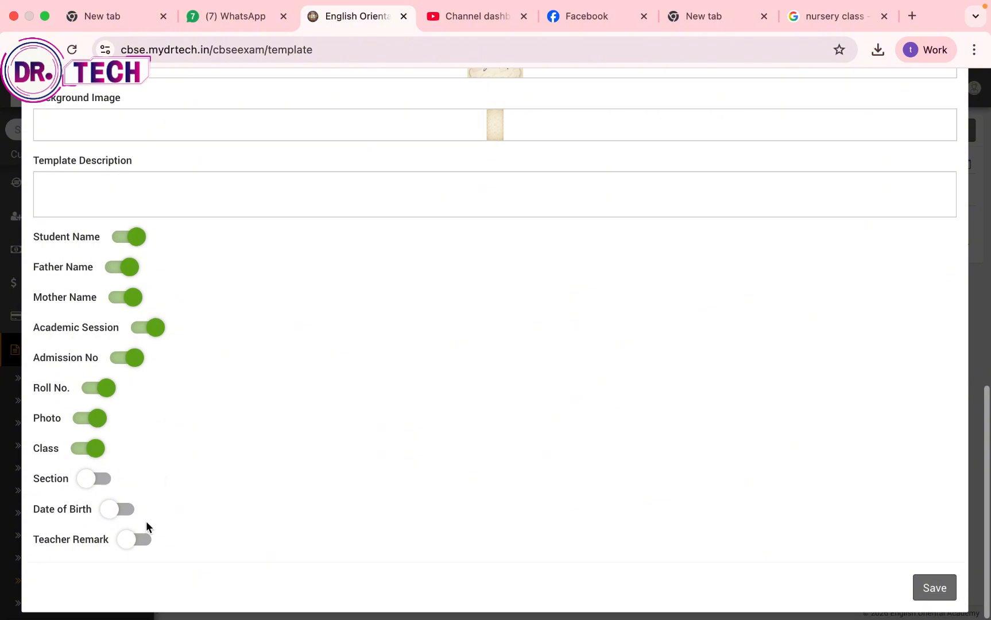
pyautogui.click(116, 510)
pyautogui.click(92, 478)
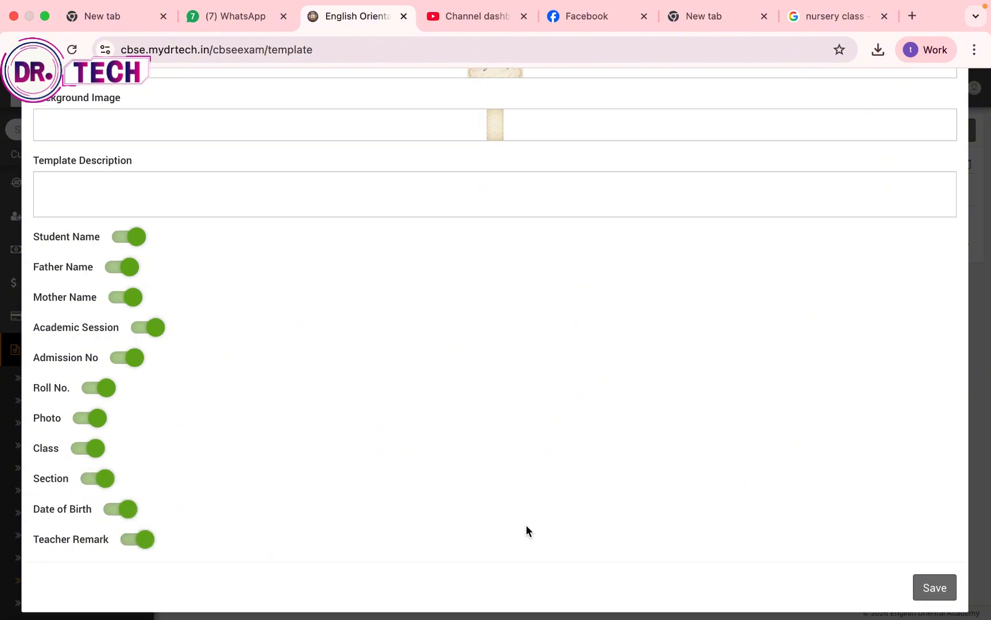
pyautogui.click(929, 584)
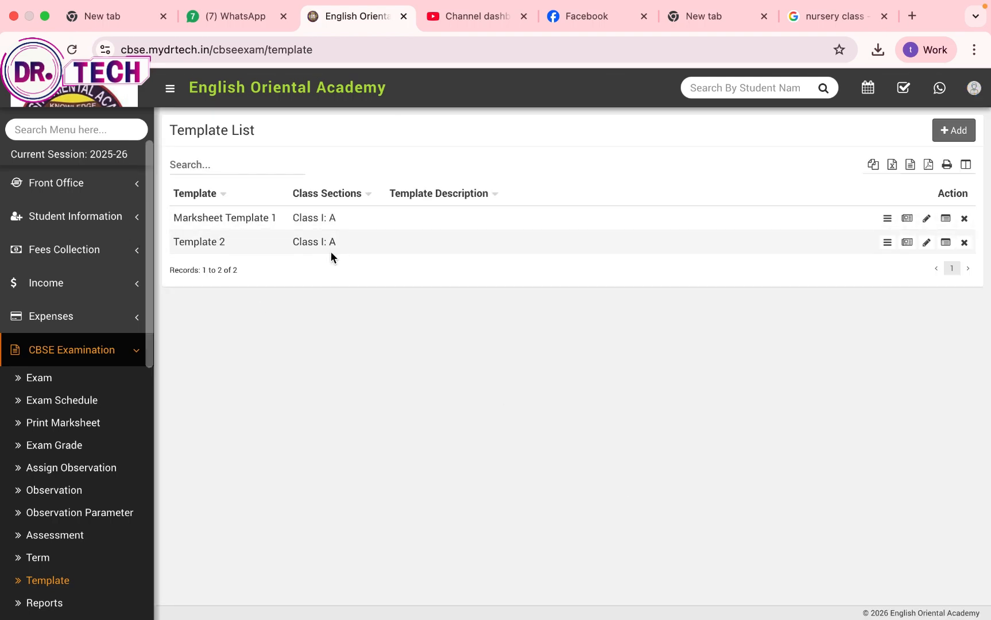
# Preview Template 2 and examine its header, student details, marks table and attendance section, closing the preview at the end
pyautogui.click(887, 244)
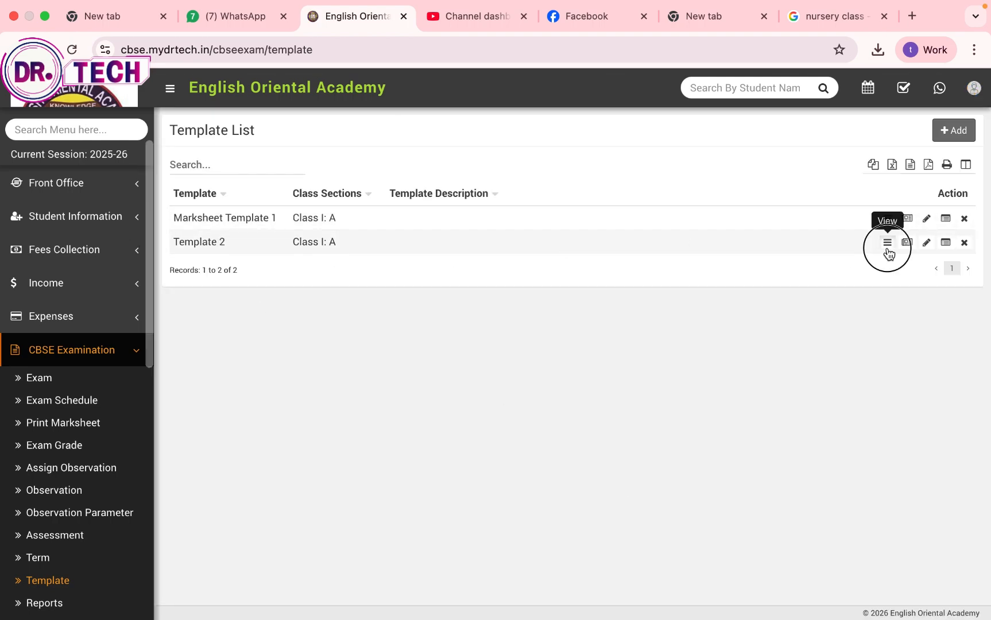
pyautogui.scroll(-5, 701, 271)
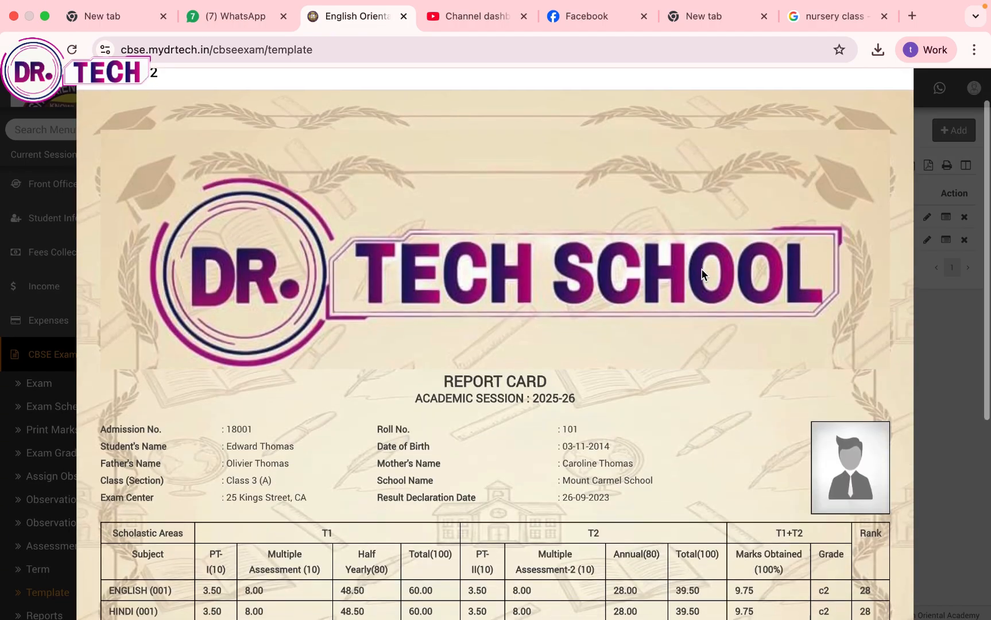
pyautogui.scroll(-3, 702, 268)
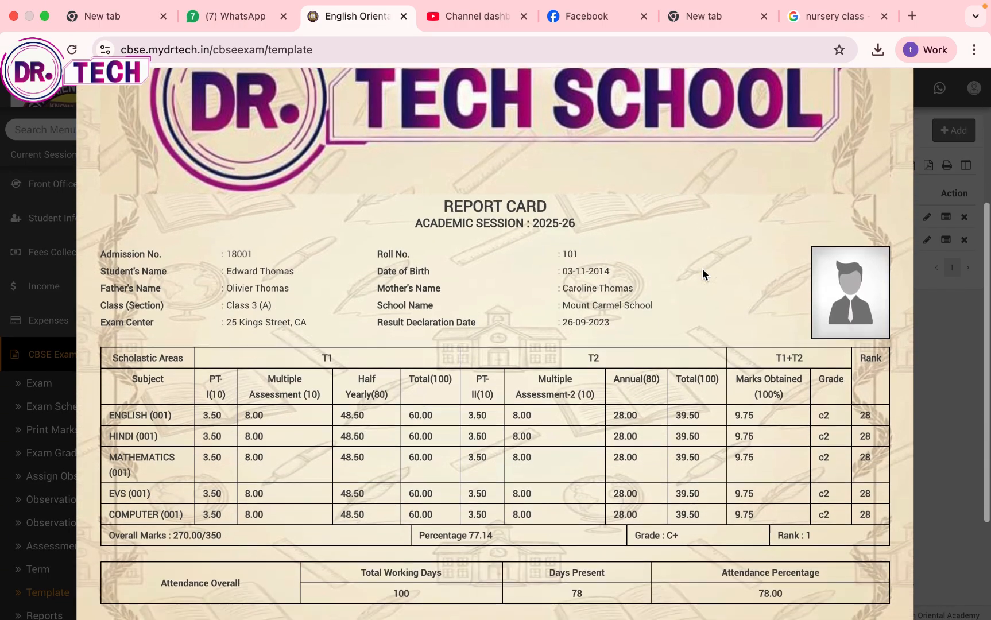
pyautogui.scroll(2, 702, 268)
pyautogui.scroll(4, 702, 268)
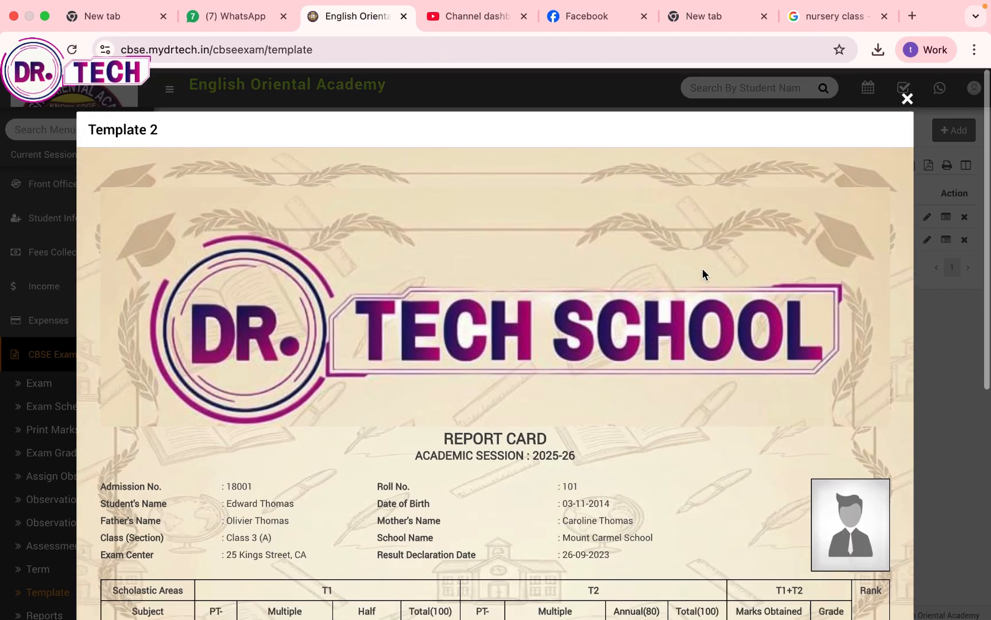
pyautogui.scroll(-7, 702, 268)
pyautogui.scroll(8, 702, 268)
pyautogui.scroll(-2, 702, 268)
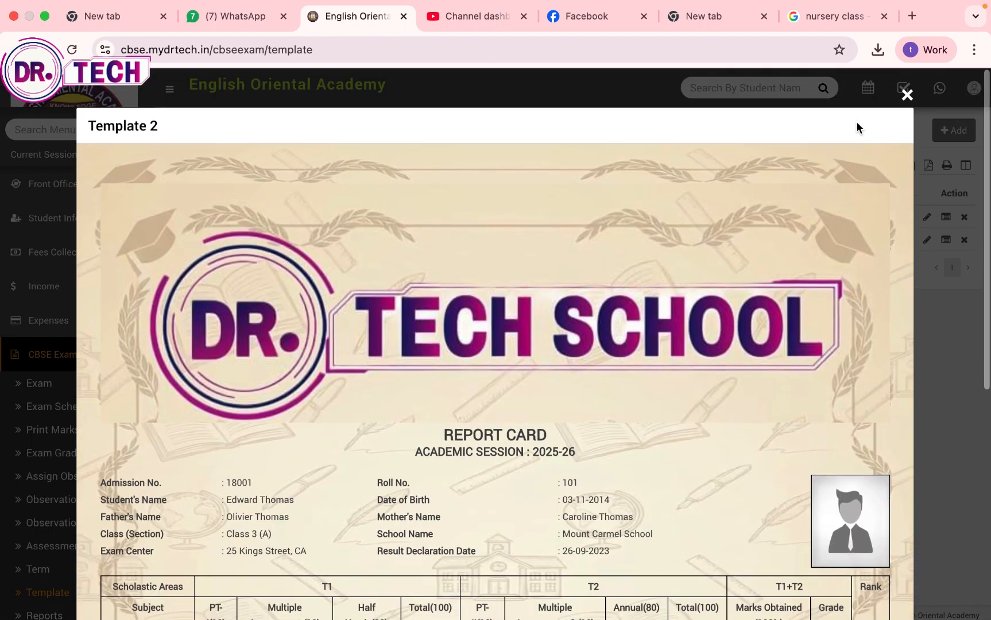
pyautogui.click(905, 93)
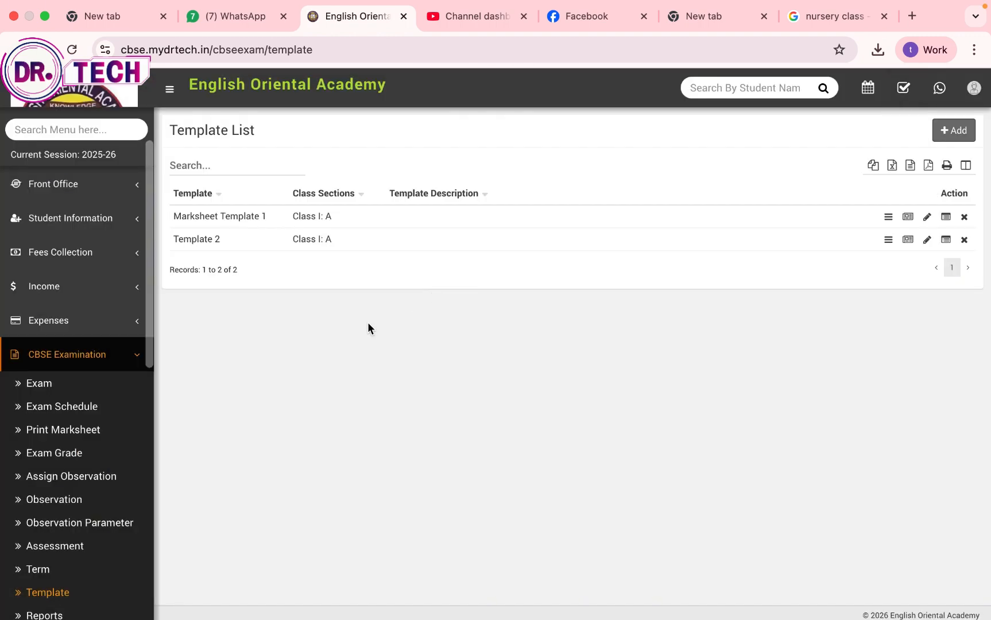
# Start a new CBSE examination term with the name 3rd Term and the code T3
pyautogui.click(66, 570)
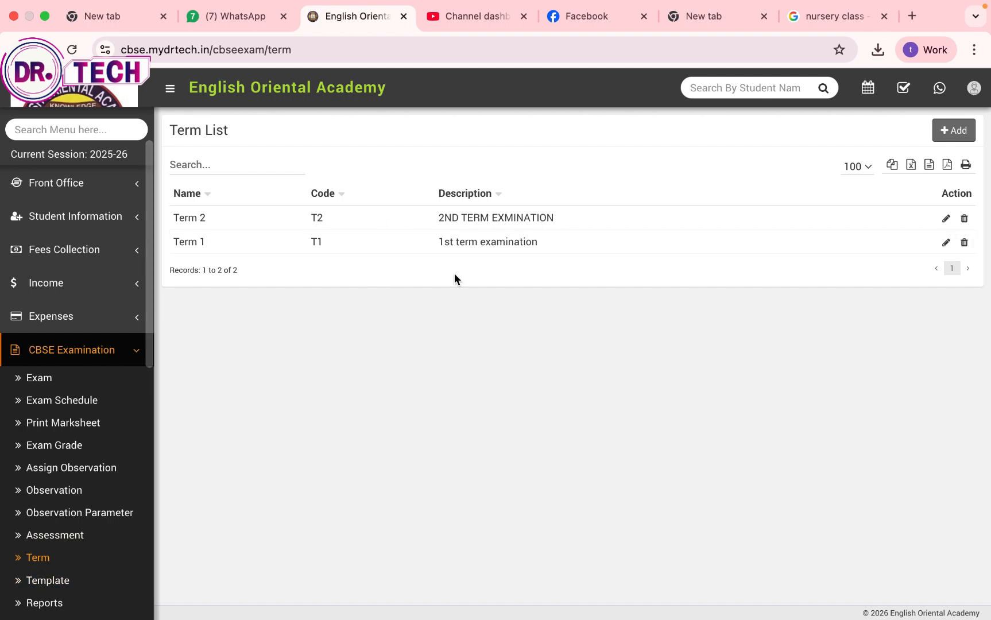
pyautogui.click(958, 141)
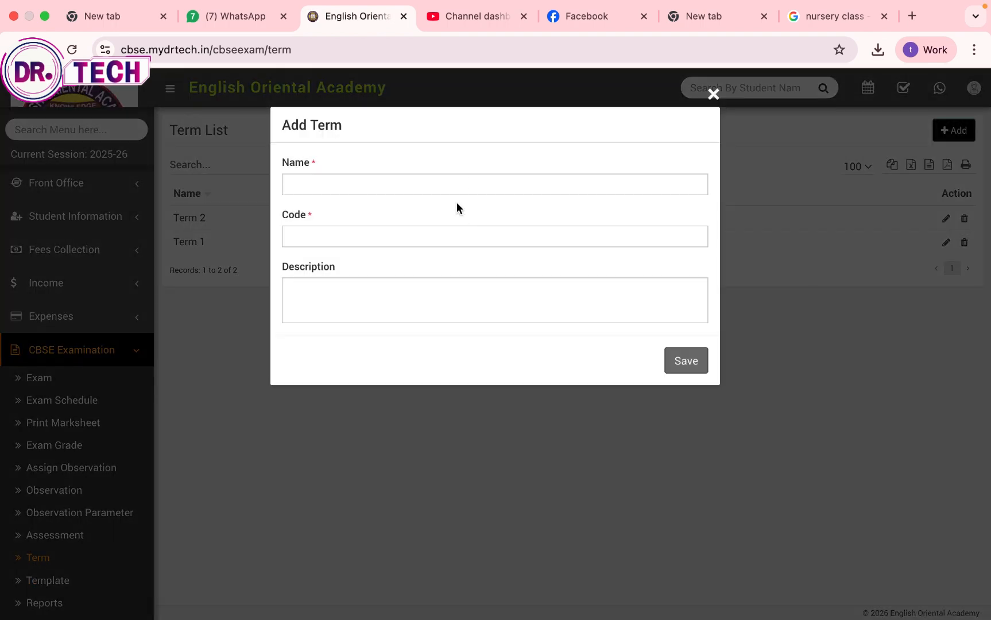
pyautogui.click(467, 182)
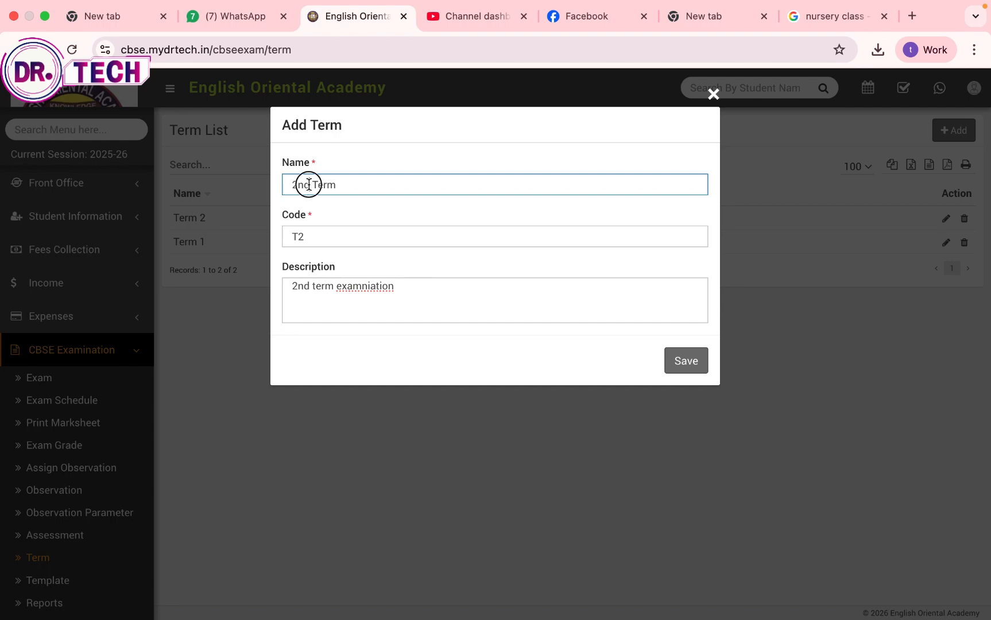
pyautogui.moveTo(308, 184); pyautogui.dragTo(282, 184)
pyautogui.write('3 Ter')
pyautogui.press('BackSpace')
pyautogui.write('d')
pyautogui.click(315, 233)
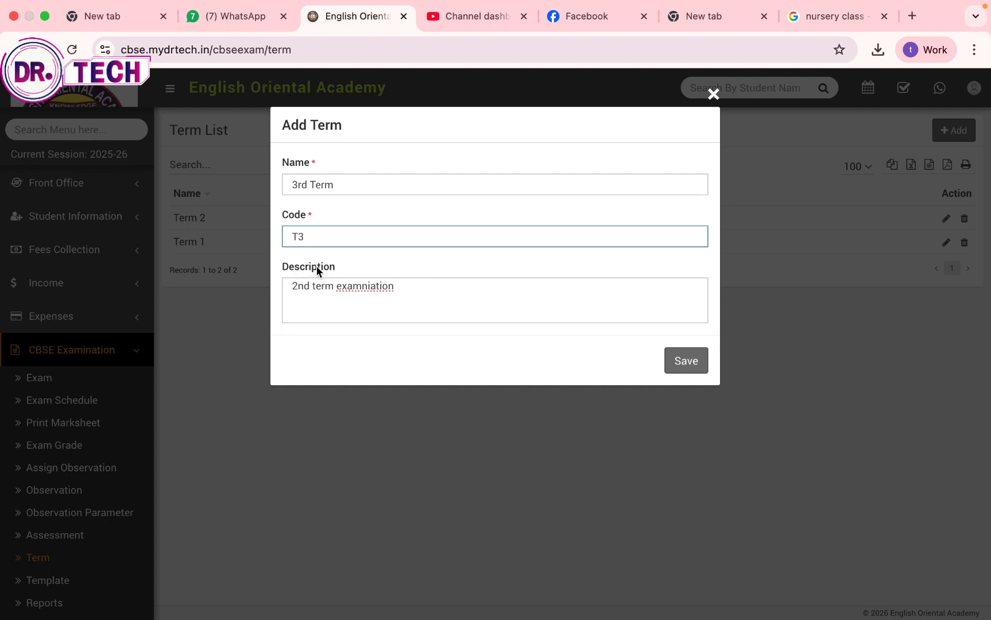
# Set the term's description to "3rd term examination" and save the term
pyautogui.click(313, 287)
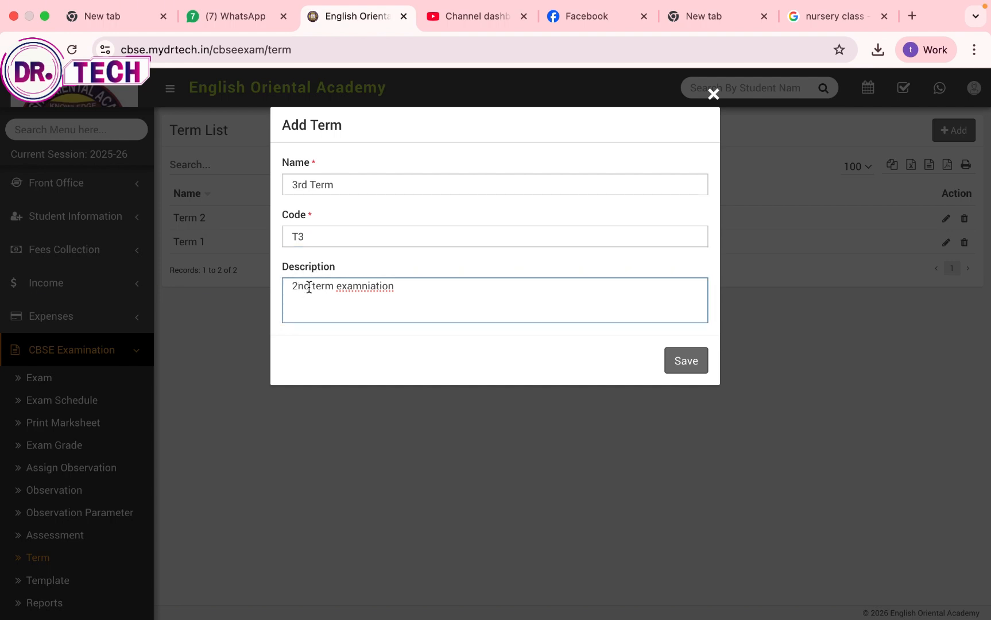
pyautogui.moveTo(310, 287); pyautogui.dragTo(280, 288)
pyautogui.write('3rd')
pyautogui.write('i')
pyautogui.click(403, 283)
pyautogui.click(370, 291)
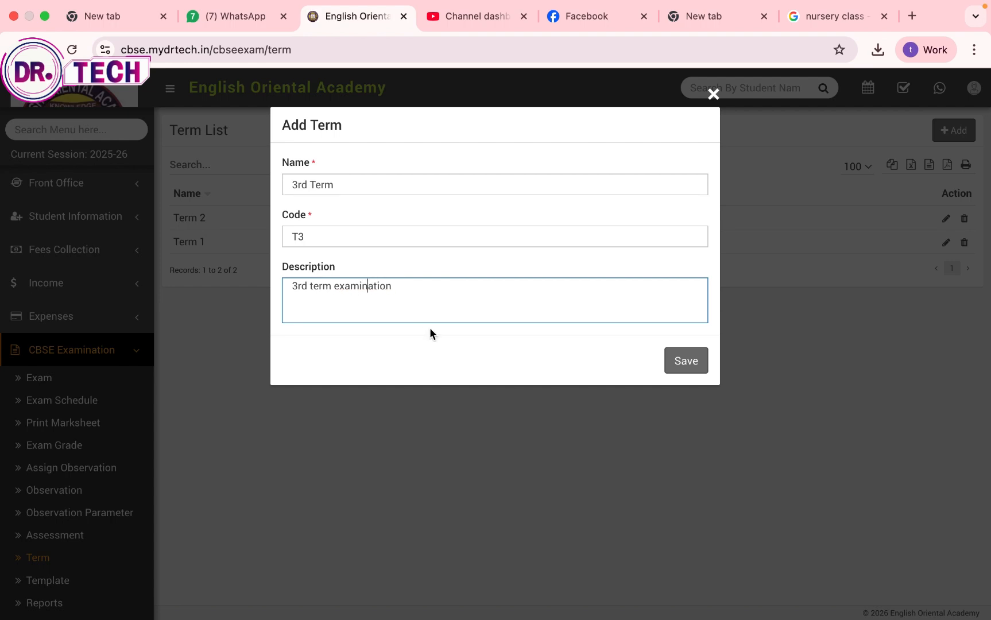
pyautogui.press('BackSpace')
pyautogui.click(676, 367)
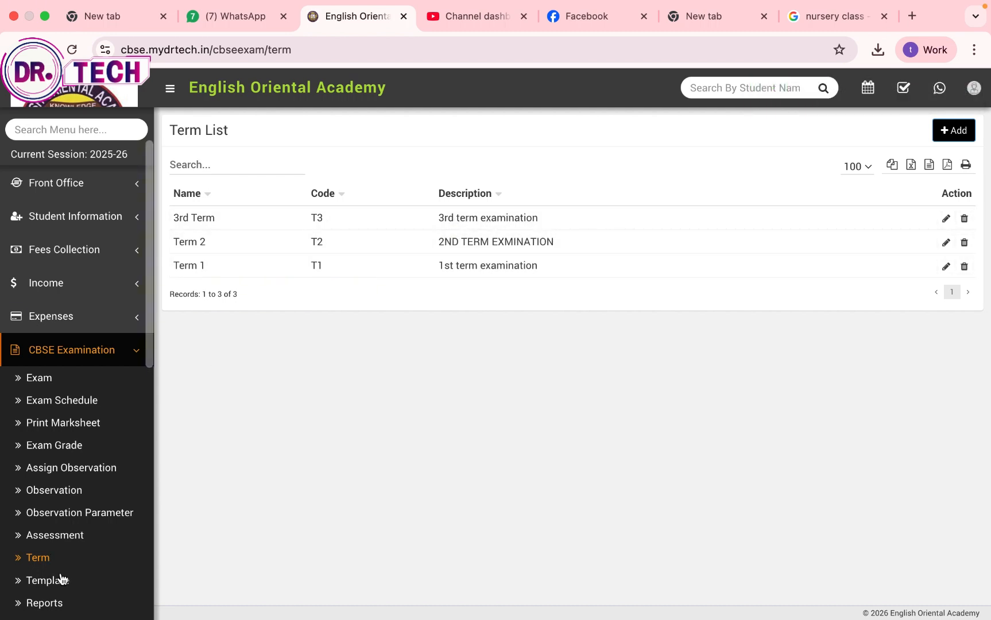
# Start a new CBSE assessment named Assessment 2, leaving its description empty
pyautogui.click(43, 580)
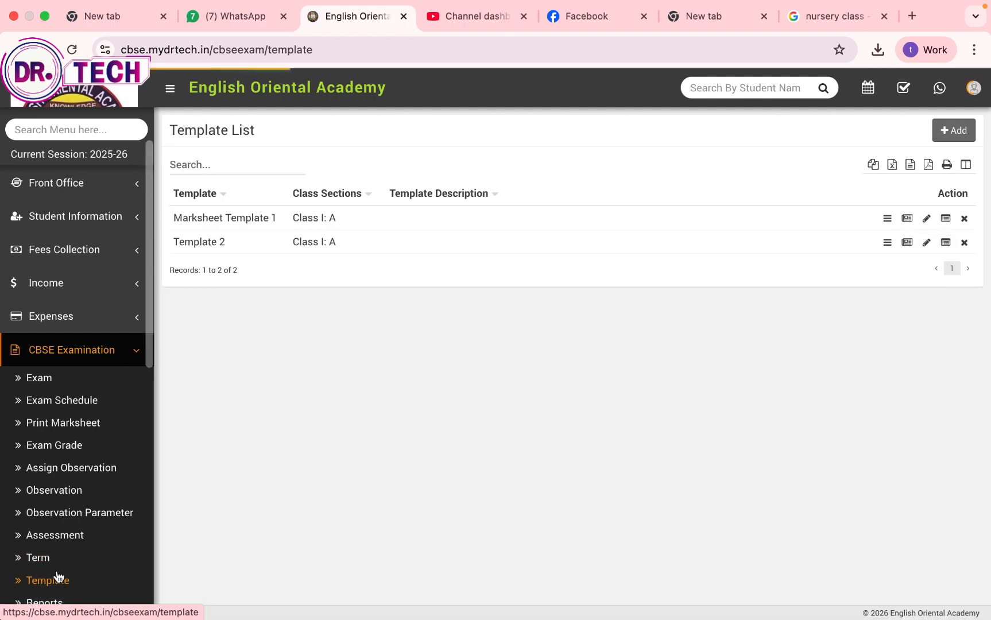
pyautogui.click(47, 559)
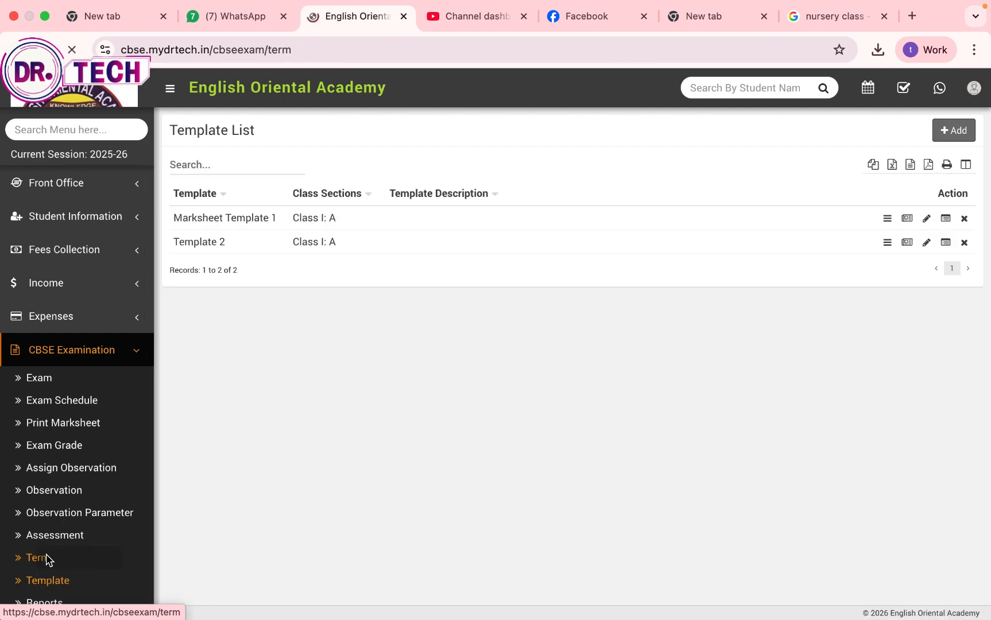
pyautogui.click(63, 536)
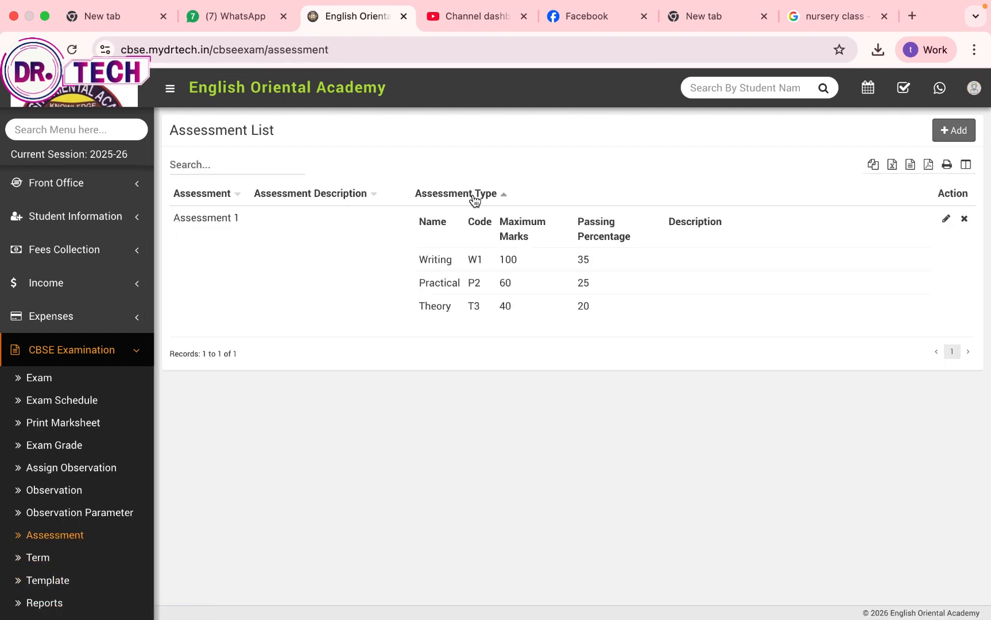
pyautogui.click(946, 137)
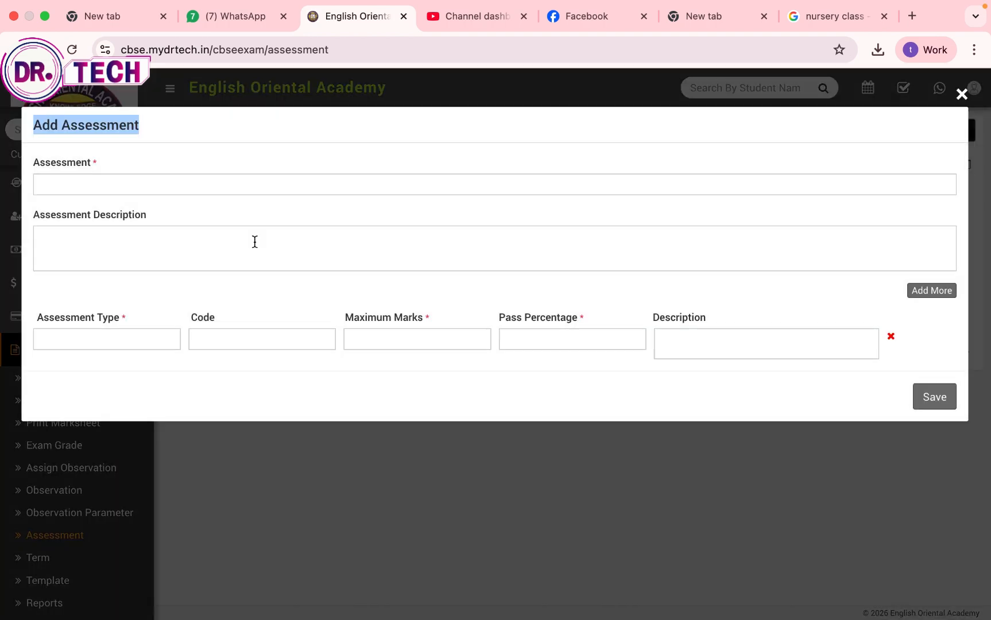
pyautogui.click(171, 182)
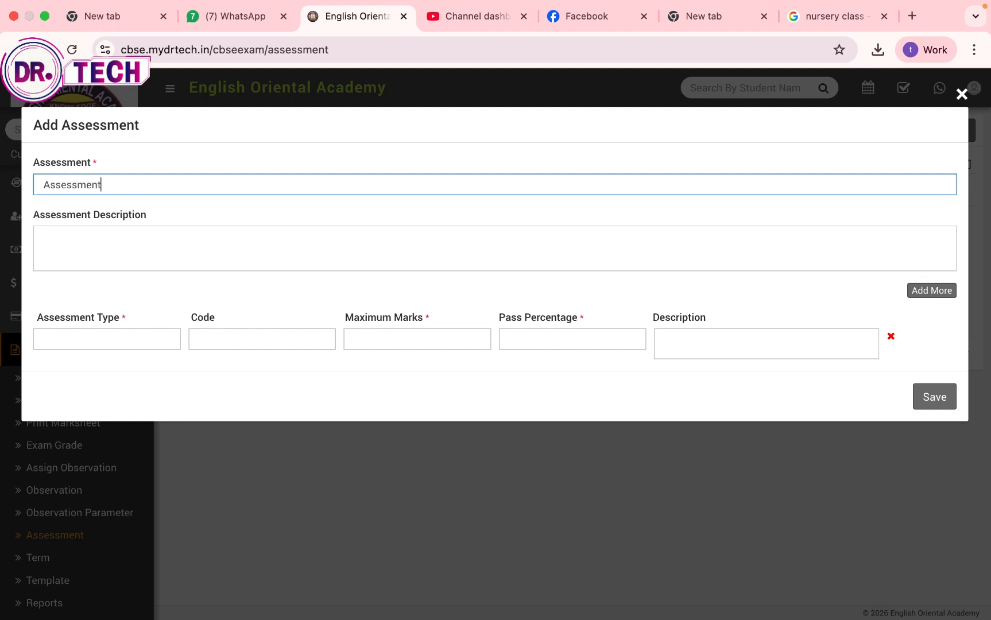
pyautogui.click(152, 250)
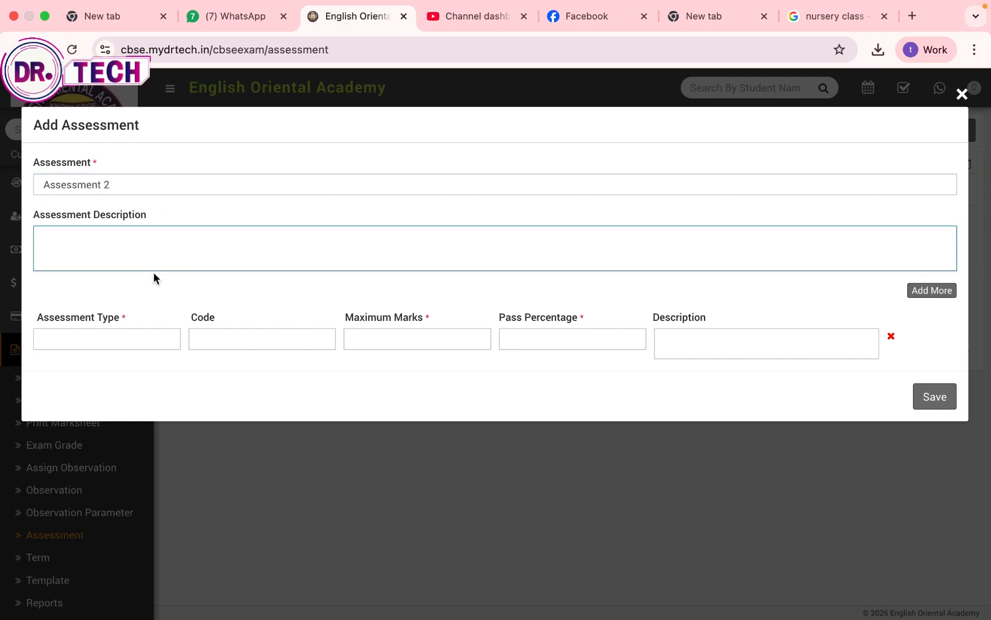
# Define the first assessment type as Writing with maximum marks 100 and pass percentage 35, without a code or description
pyautogui.click(113, 340)
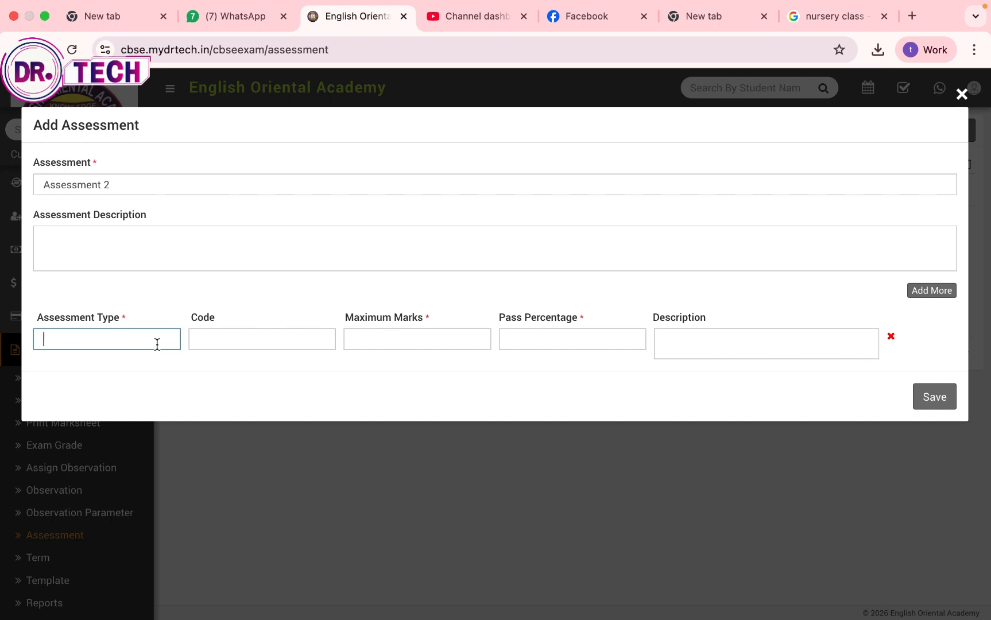
pyautogui.write('Writing')
pyautogui.click(245, 347)
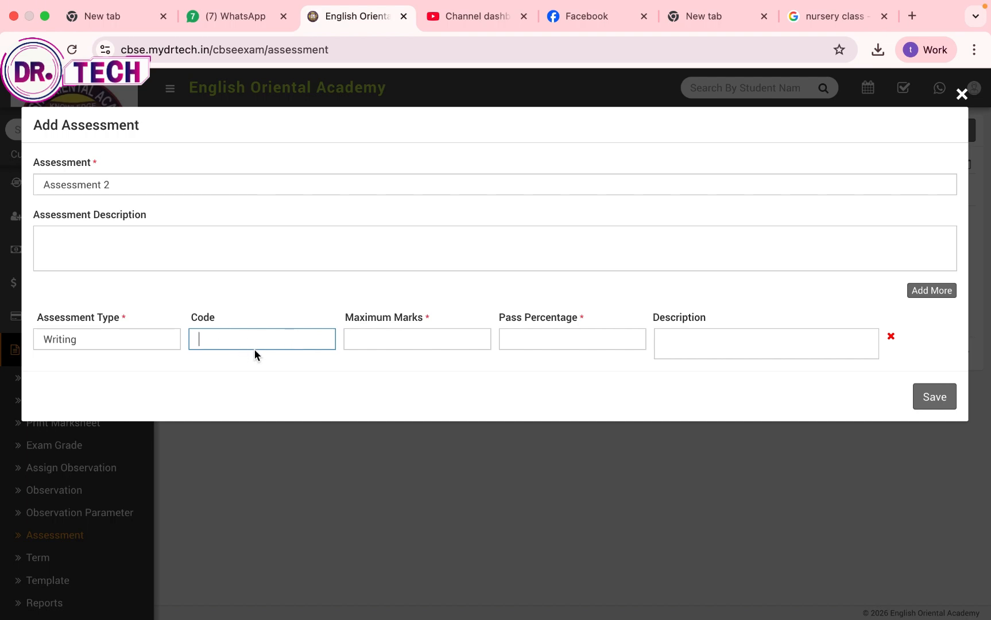
pyautogui.click(361, 343)
pyautogui.write('100')
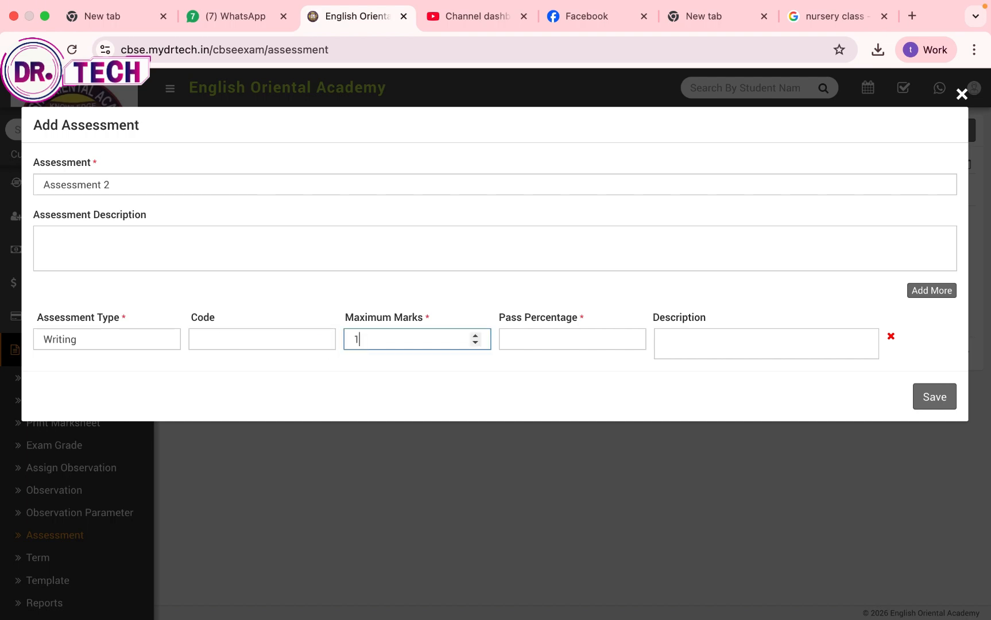
pyautogui.click(524, 333)
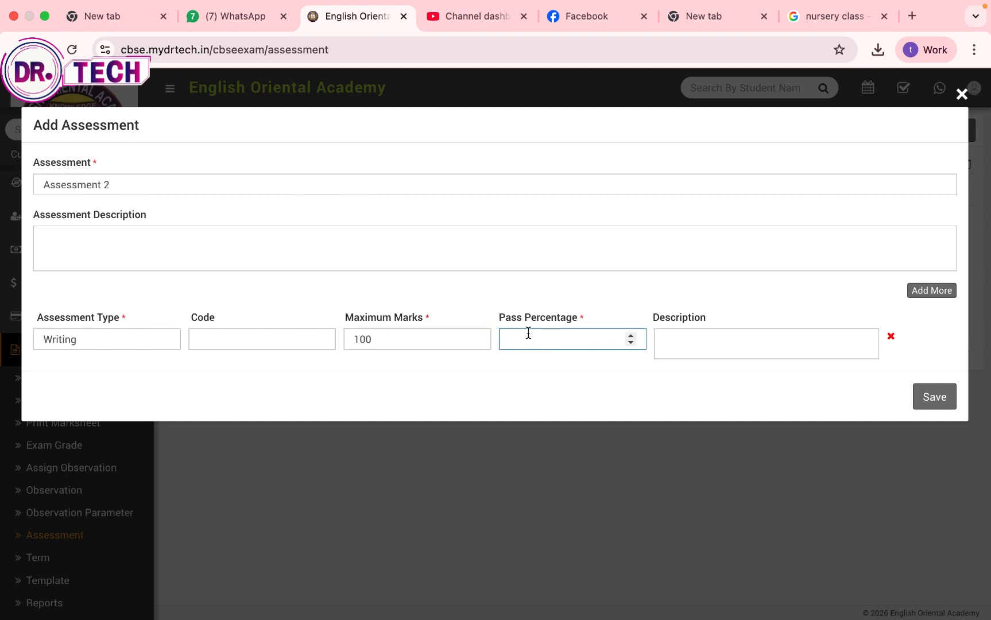
pyautogui.write('35')
pyautogui.click(740, 345)
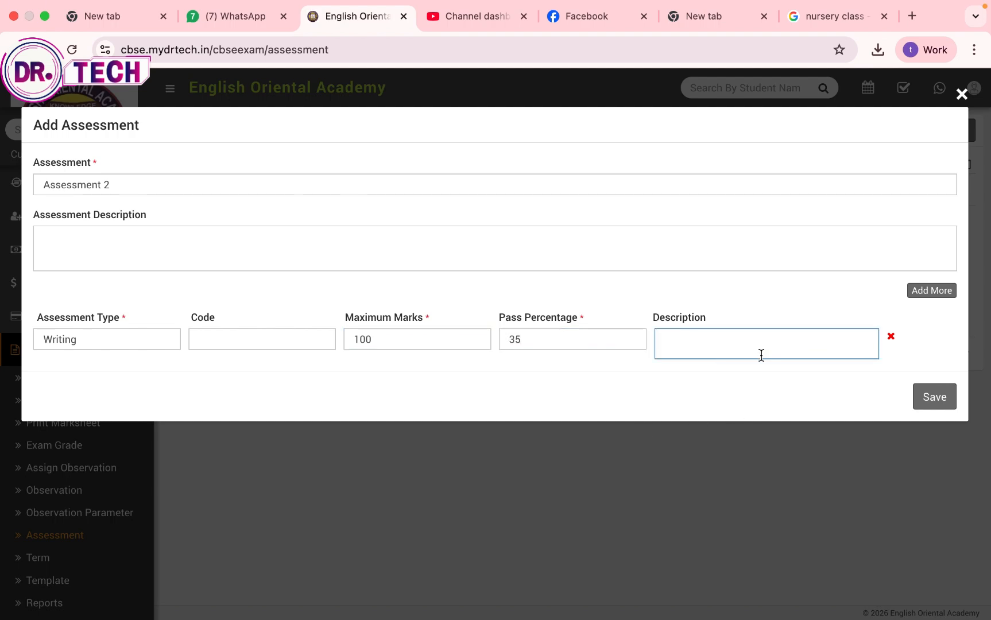
# Add a second assessment type named Theory with maximum marks 100 and pass percentage 35, leaving its code empty
pyautogui.click(931, 291)
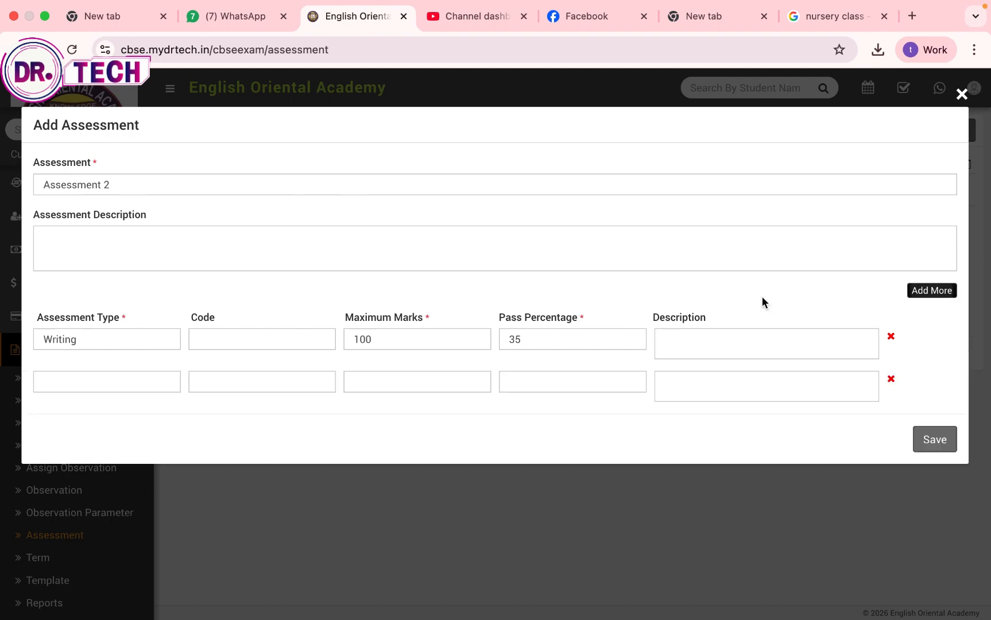
pyautogui.click(106, 377)
pyautogui.write('T')
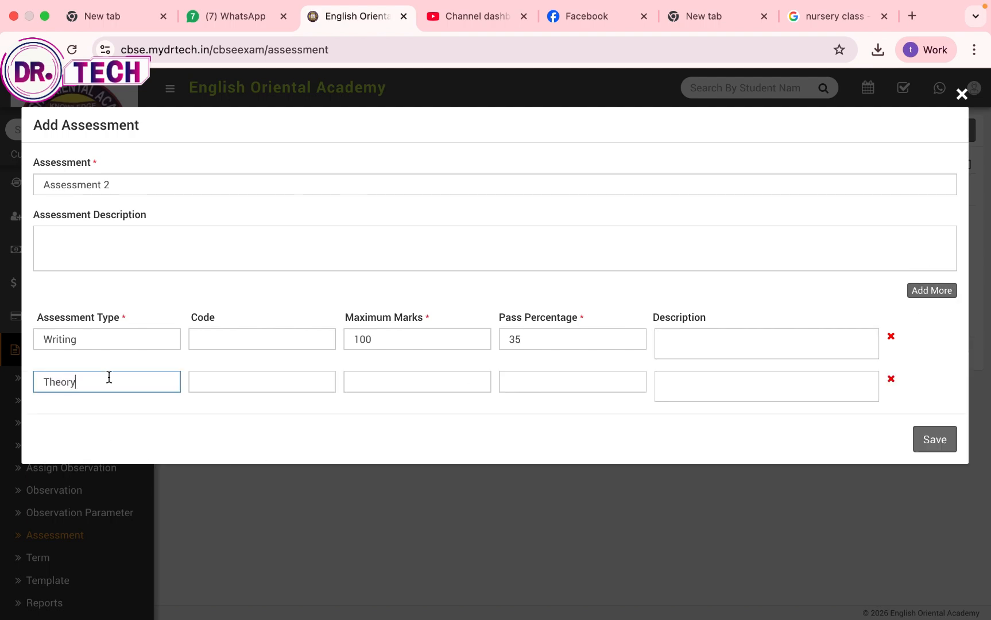
pyautogui.write('heory')
pyautogui.click(237, 384)
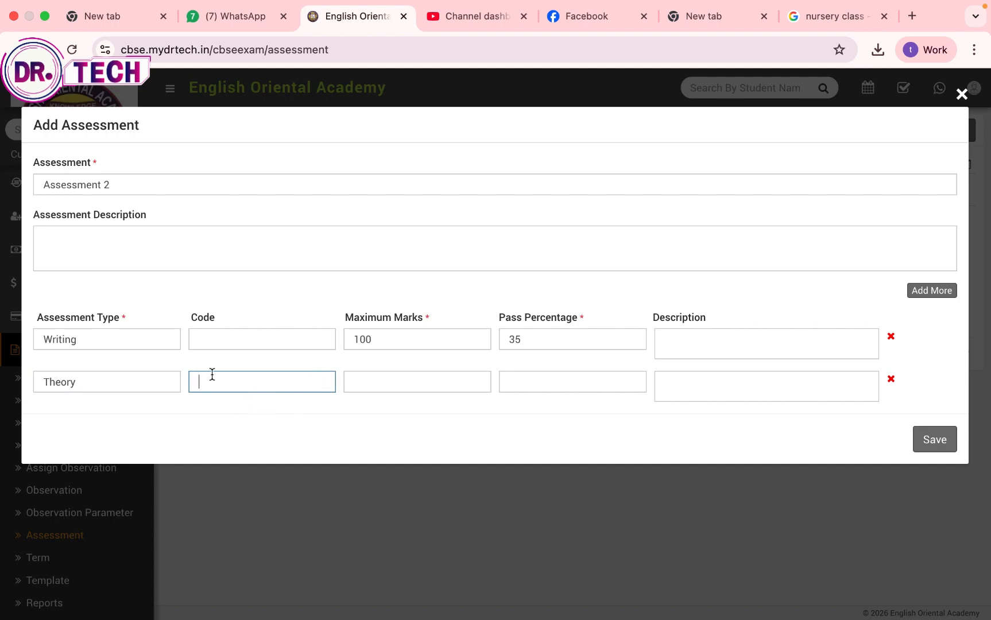
pyautogui.click(391, 386)
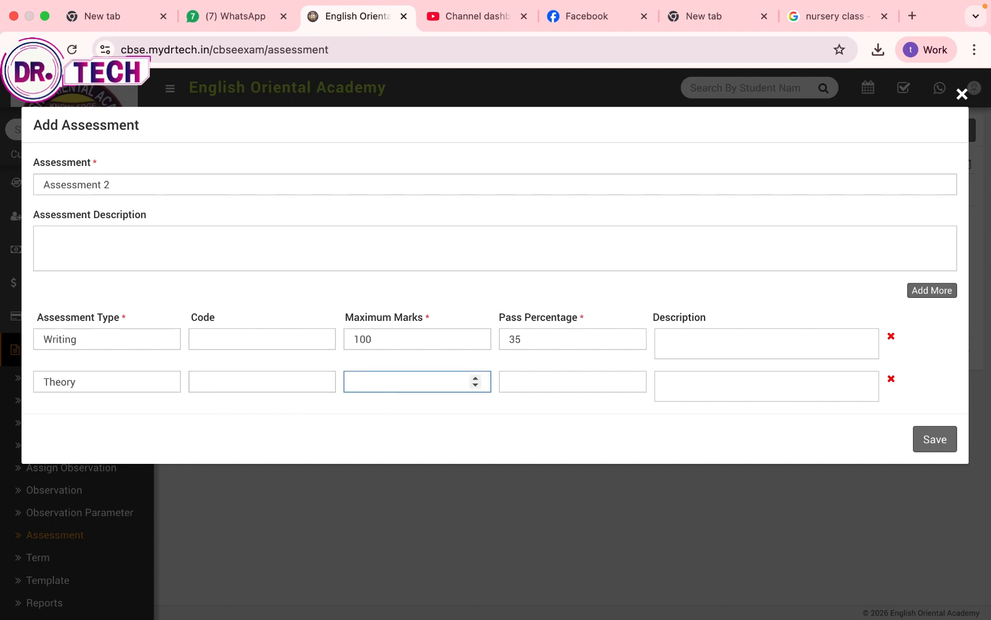
pyautogui.write('100')
pyautogui.click(559, 381)
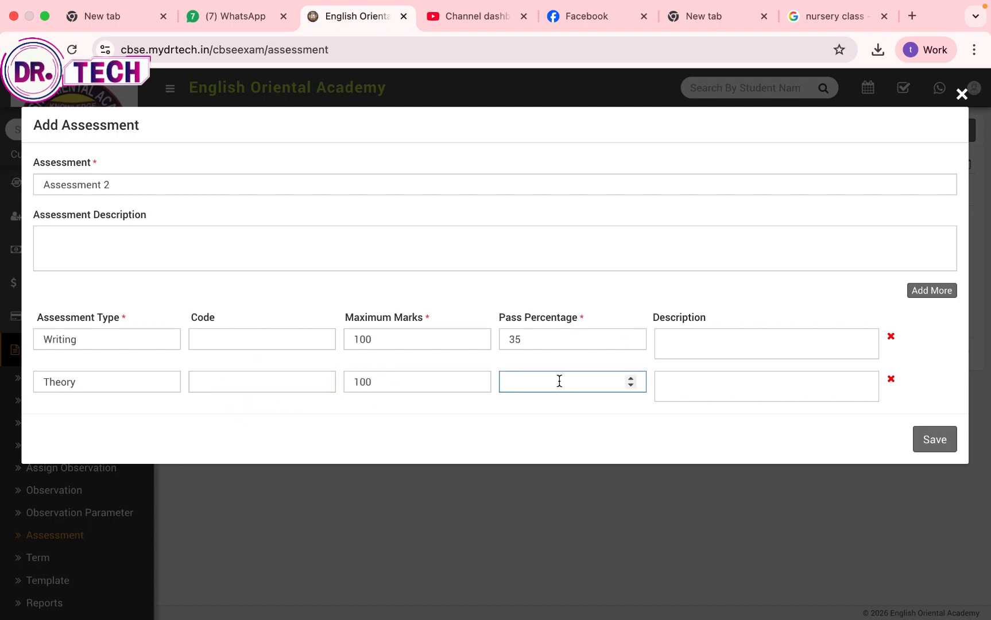
pyautogui.write('35')
# Add a third assessment type named Practical with maximum marks 100 and pass percentage 35, and save the assessment
pyautogui.click(937, 297)
pyautogui.click(130, 425)
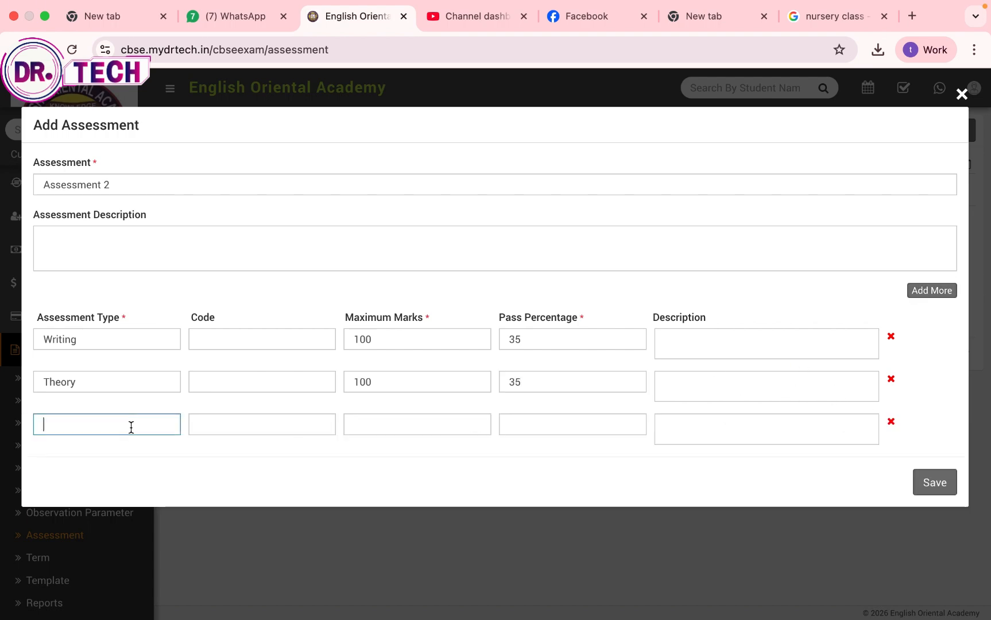
pyautogui.write('PRA')
pyautogui.press('BackSpace')
pyautogui.press('BackSpace')
pyautogui.write('RAC')
pyautogui.write('al')
pyautogui.click(268, 431)
pyautogui.click(373, 419)
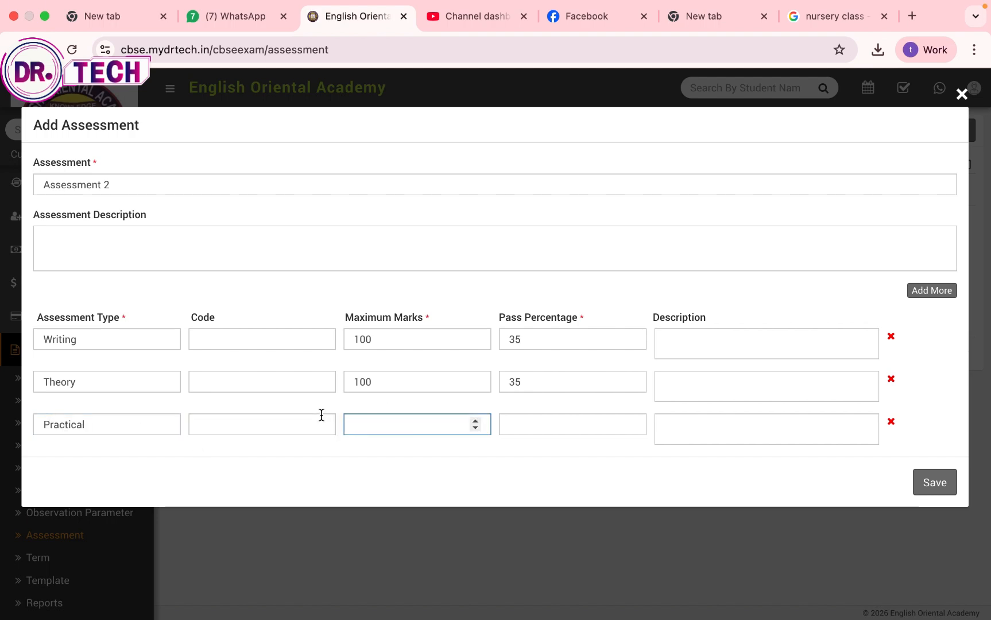
pyautogui.write('100')
pyautogui.click(540, 422)
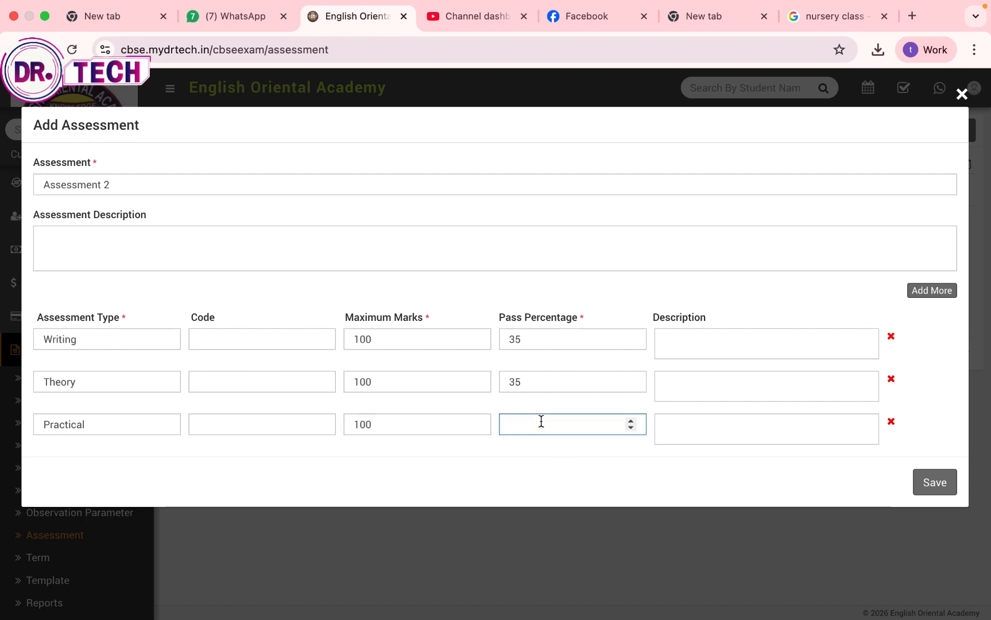
pyautogui.write('35')
pyautogui.click(931, 490)
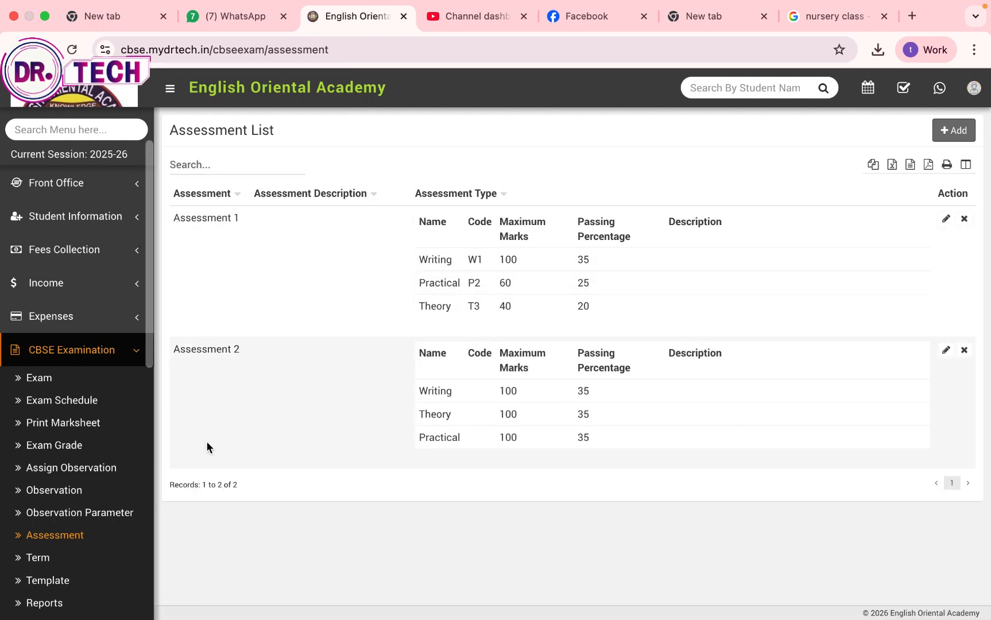
# Add and save a new CBSE observation parameter named Sports
pyautogui.click(58, 514)
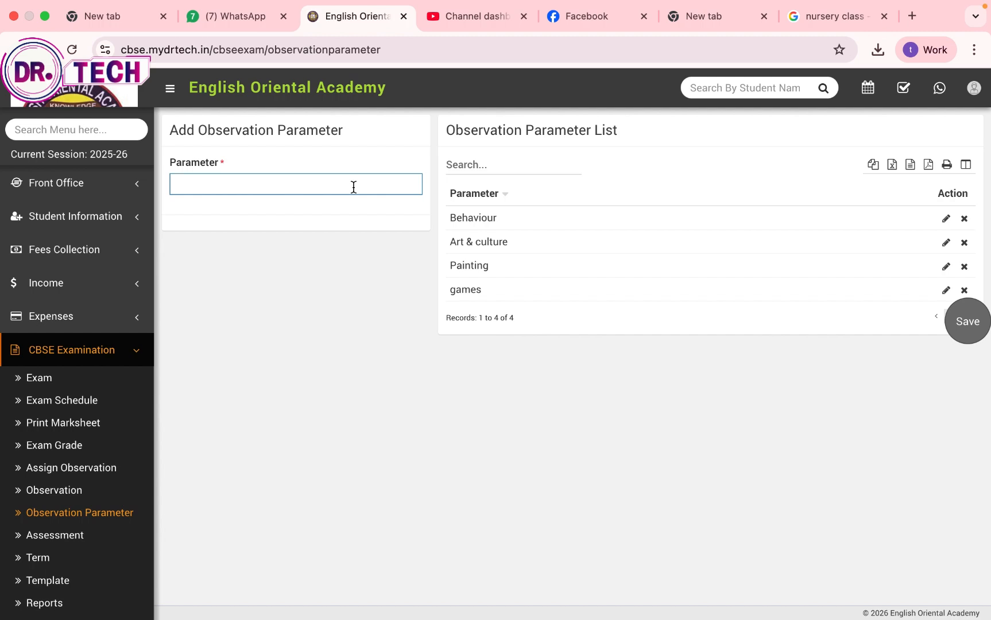
pyautogui.write('Sports')
pyautogui.press('Return')
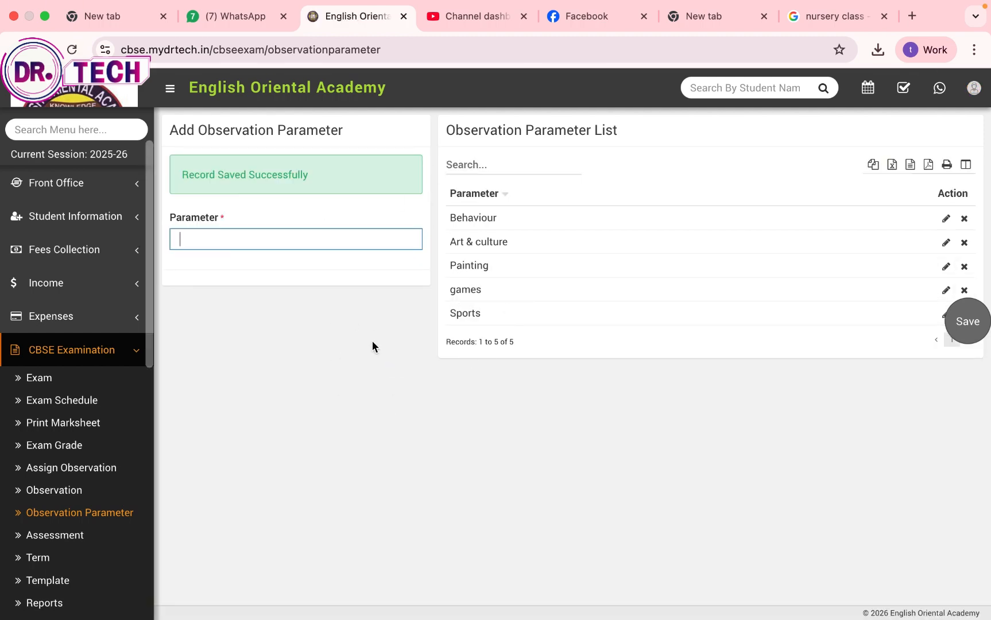
# Start a new CBSE observation named CBSE 2, leaving its description empty
pyautogui.click(69, 497)
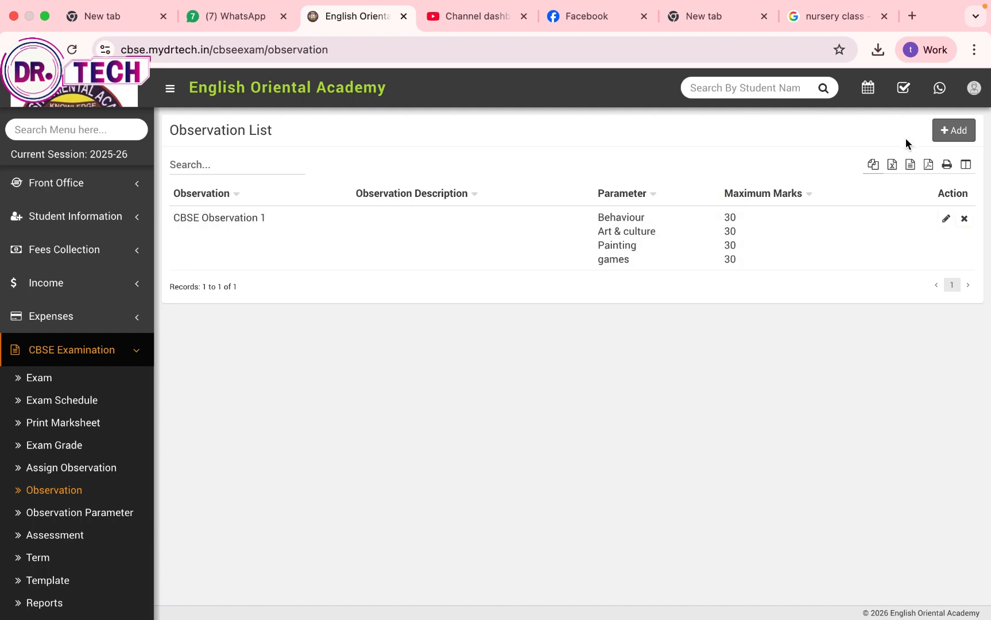
pyautogui.click(955, 131)
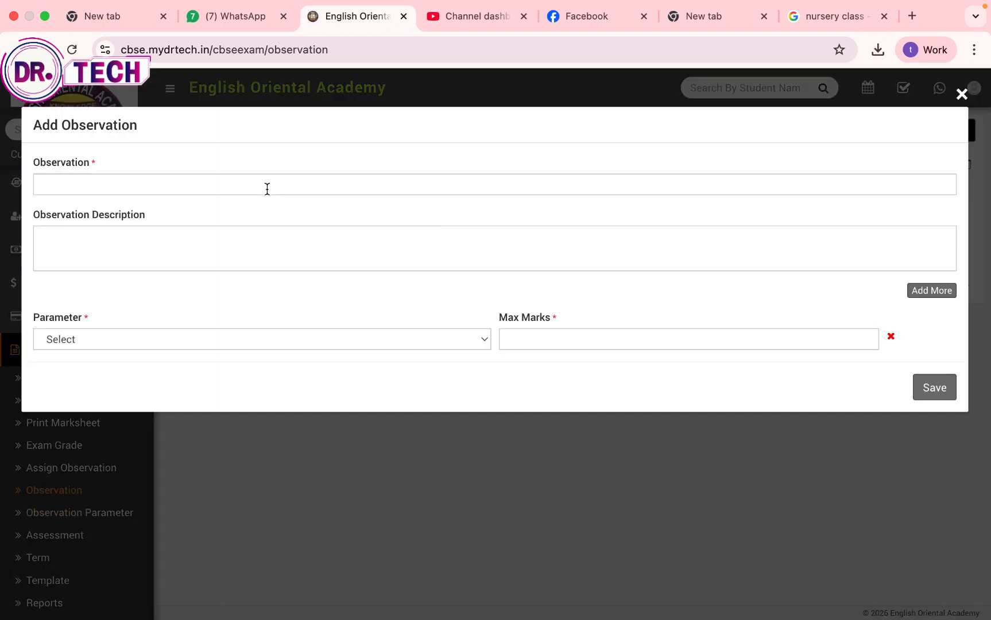
pyautogui.click(265, 185)
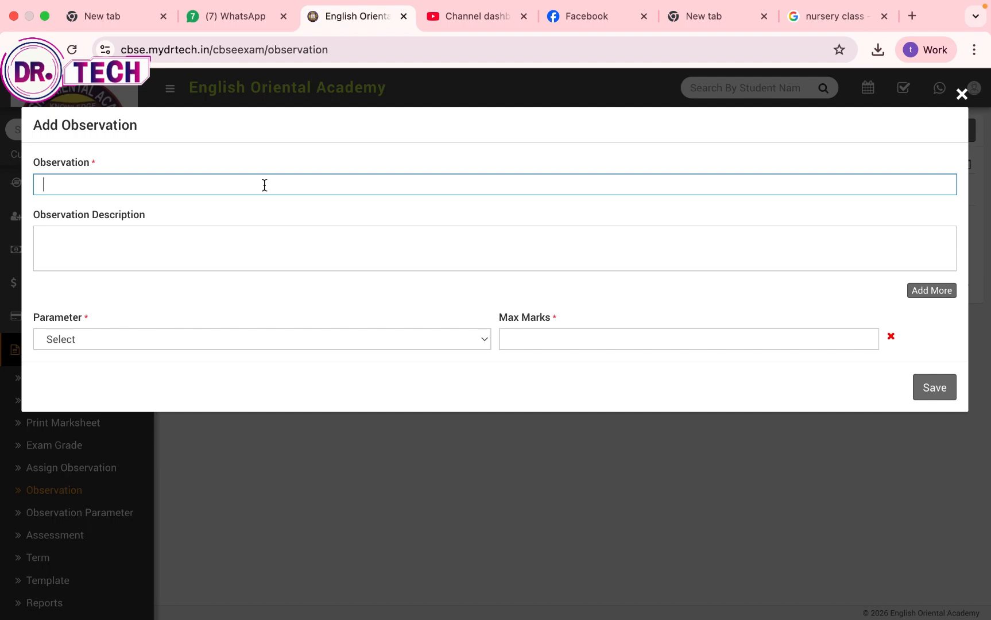
pyautogui.write('CBSE 2')
pyautogui.click(118, 255)
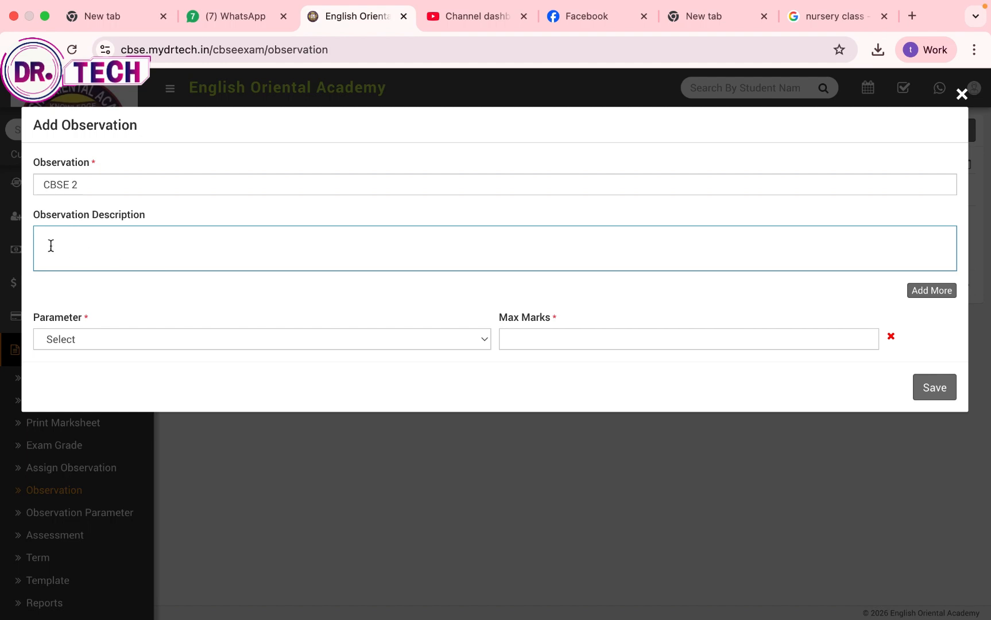
# Set the observation's first parameter to Behaviour with maximum marks 40
pyautogui.click(146, 344)
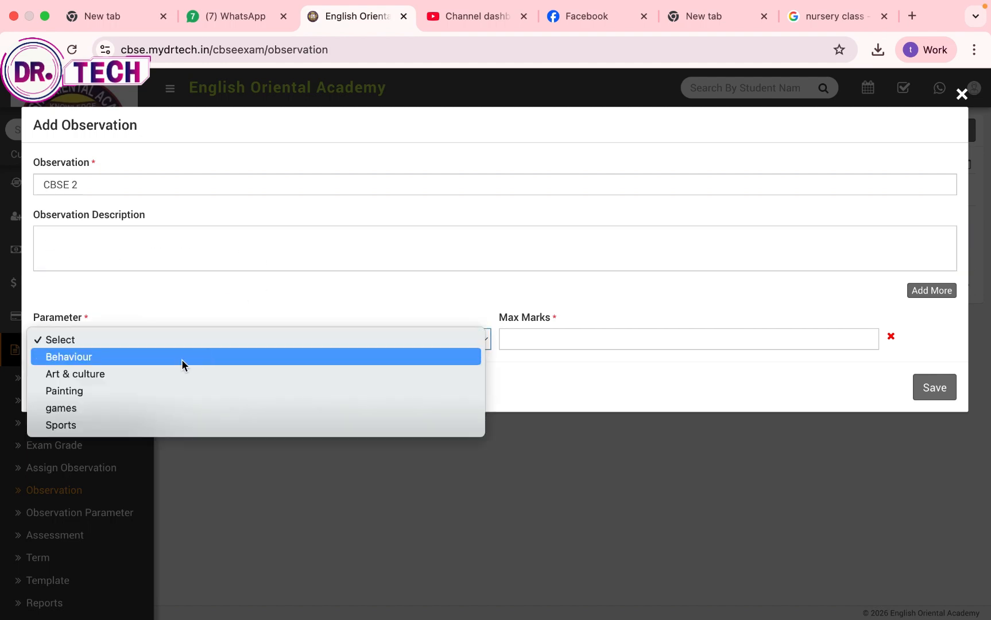
pyautogui.click(152, 356)
pyautogui.click(538, 339)
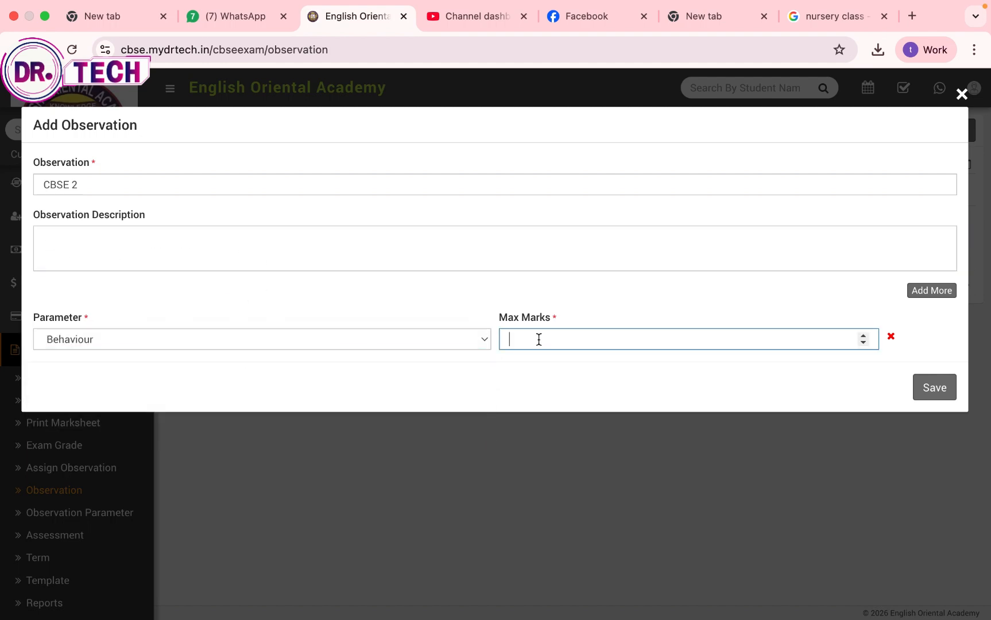
pyautogui.write('3')
pyautogui.write('40')
# Add Art & culture as the observation's second parameter with maximum marks 40
pyautogui.click(932, 290)
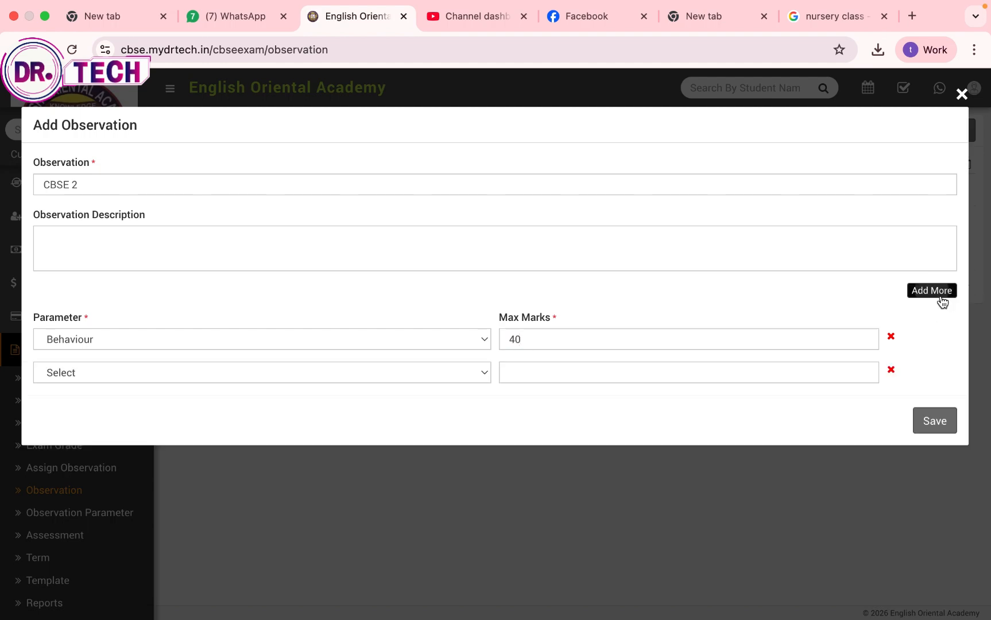
pyautogui.click(288, 372)
pyautogui.click(227, 406)
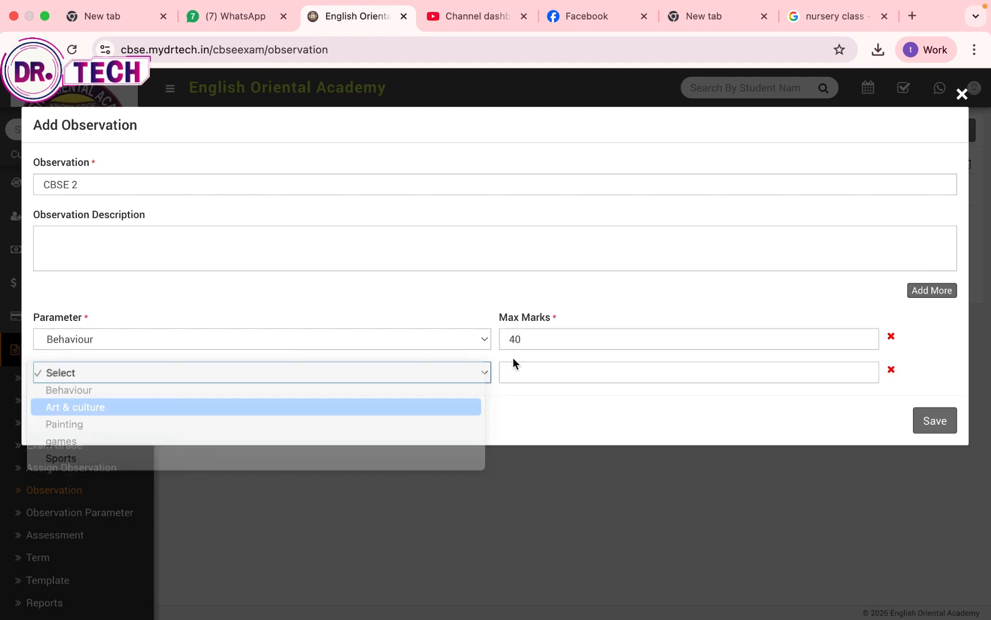
pyautogui.click(579, 372)
pyautogui.write('40')
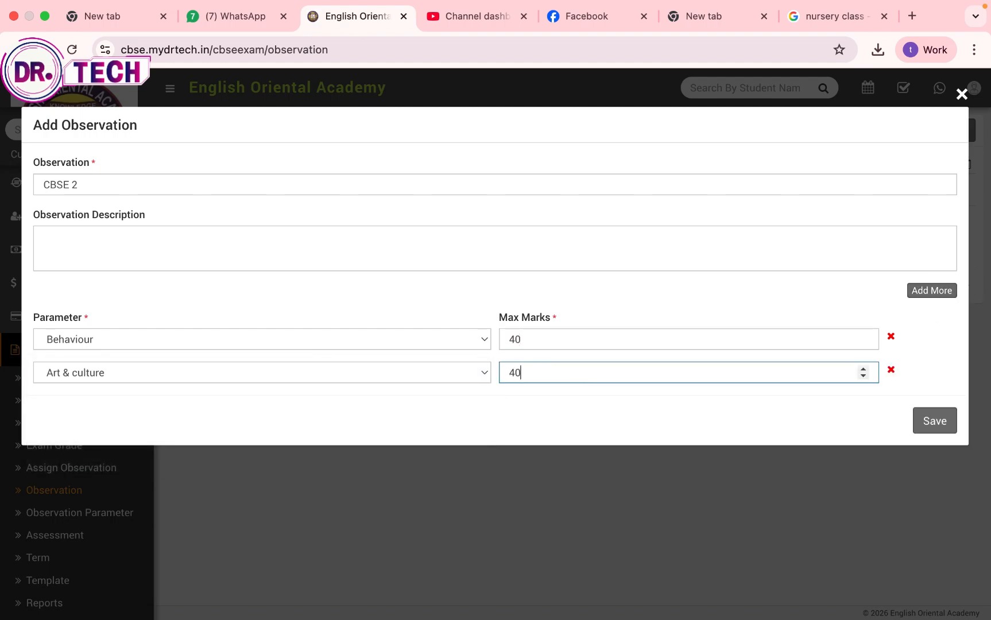
# Add Painting as the observation's third parameter with maximum marks 40
pyautogui.click(929, 289)
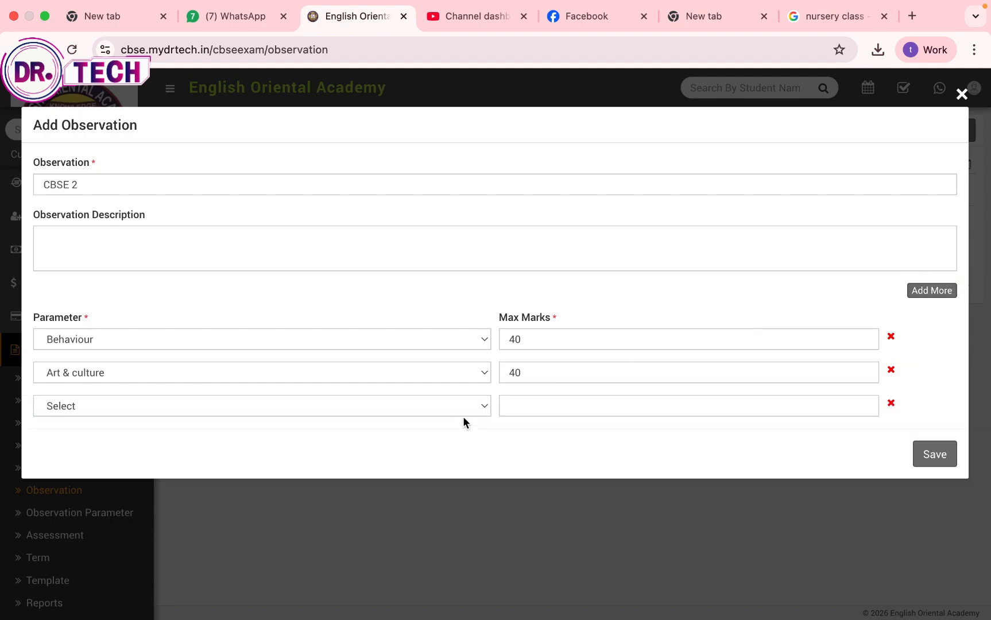
pyautogui.click(444, 407)
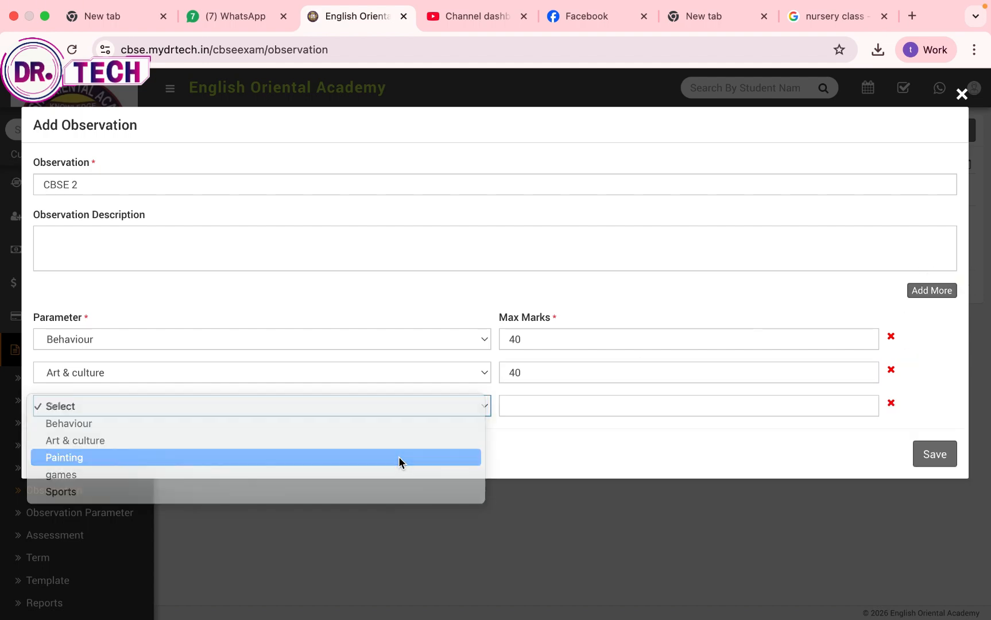
pyautogui.click(399, 458)
pyautogui.click(608, 401)
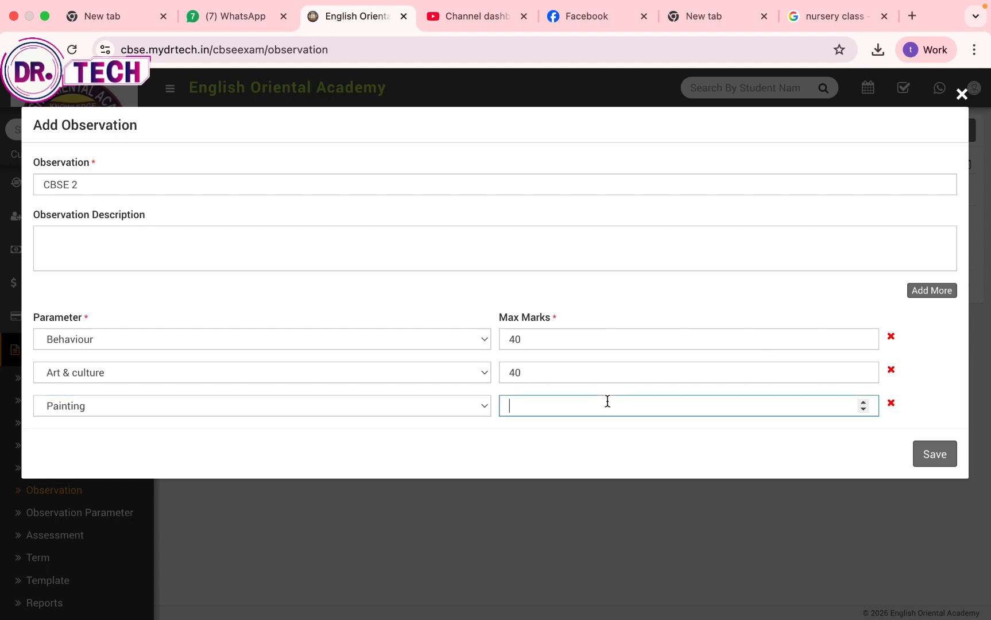
pyautogui.write('40')
# Add Sports as the observation's fourth parameter with maximum marks 40, and save the observation
pyautogui.click(931, 290)
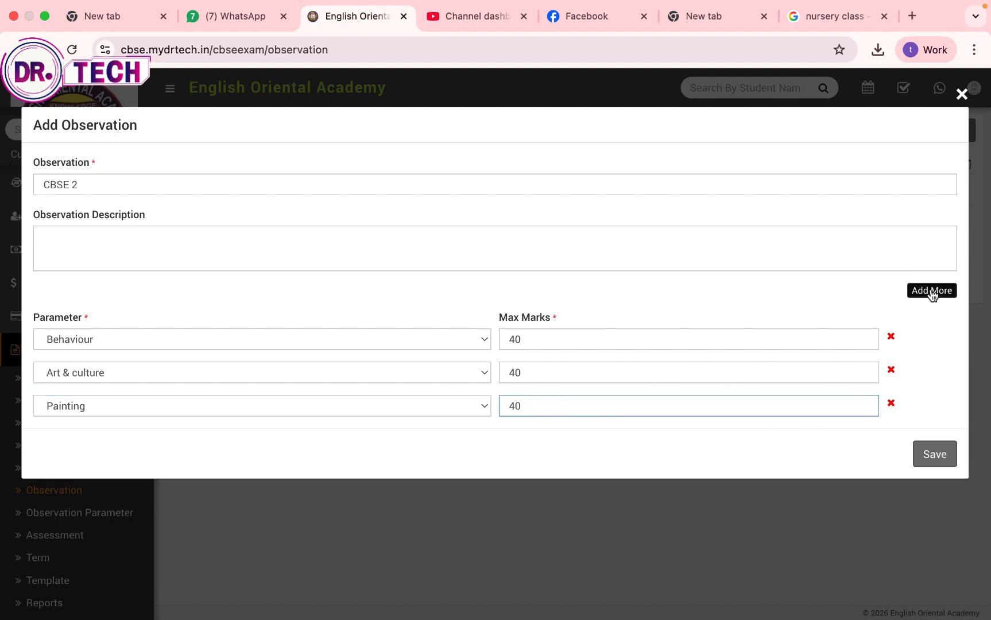
pyautogui.click(319, 439)
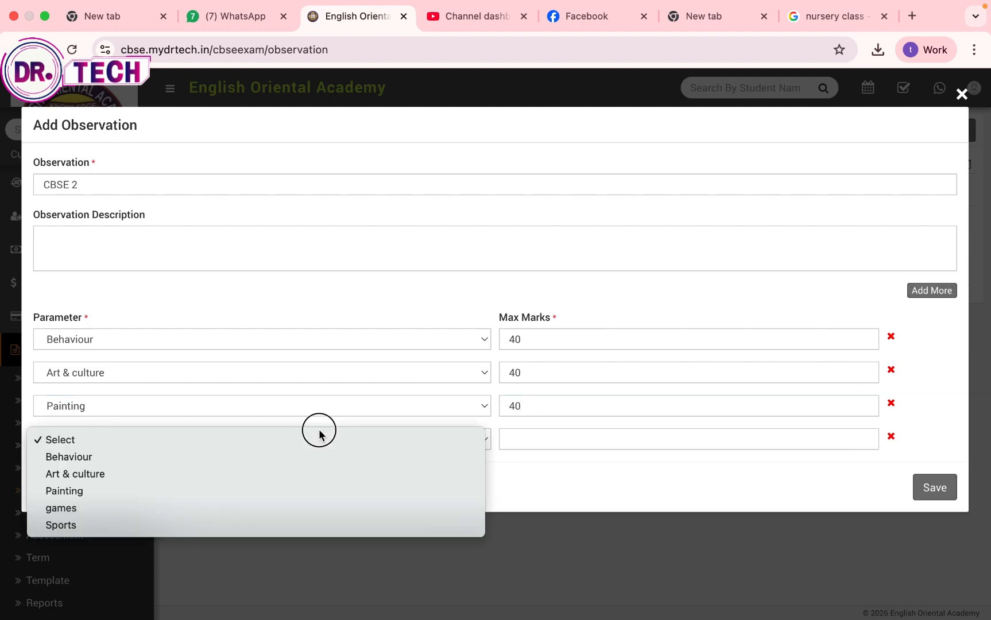
pyautogui.click(224, 524)
pyautogui.click(518, 439)
pyautogui.write('4')
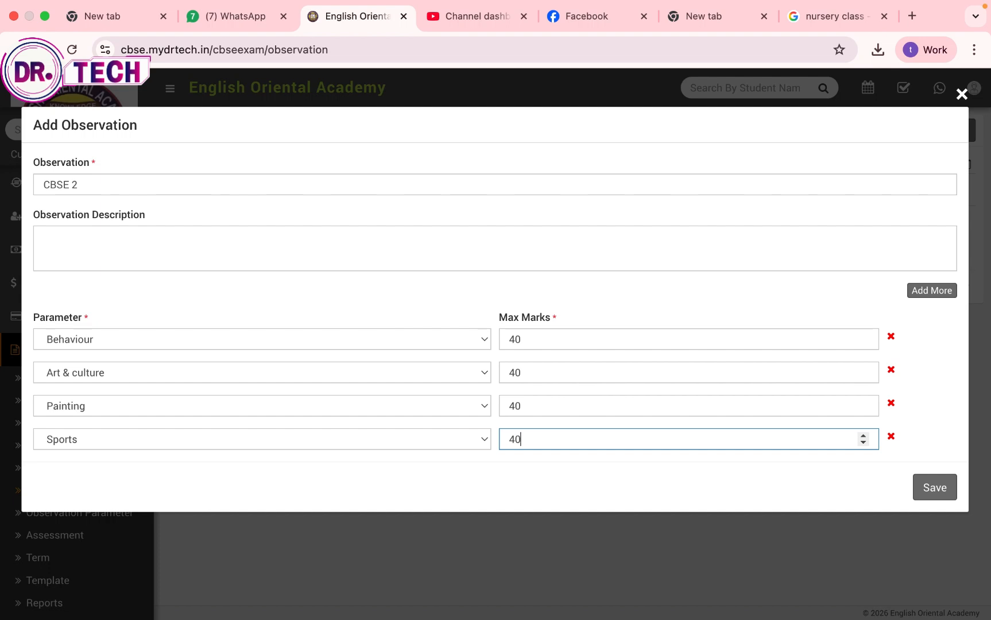
pyautogui.write('0')
pyautogui.click(933, 488)
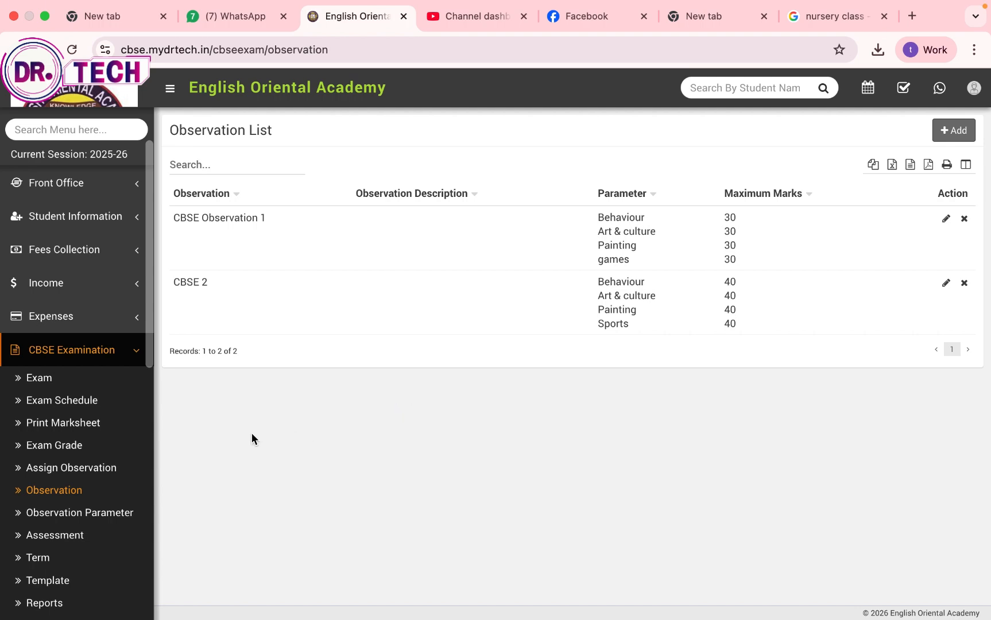
# Start a new observation assignment with observation CBSE 2 and term 3rd Term (T3)
pyautogui.click(35, 469)
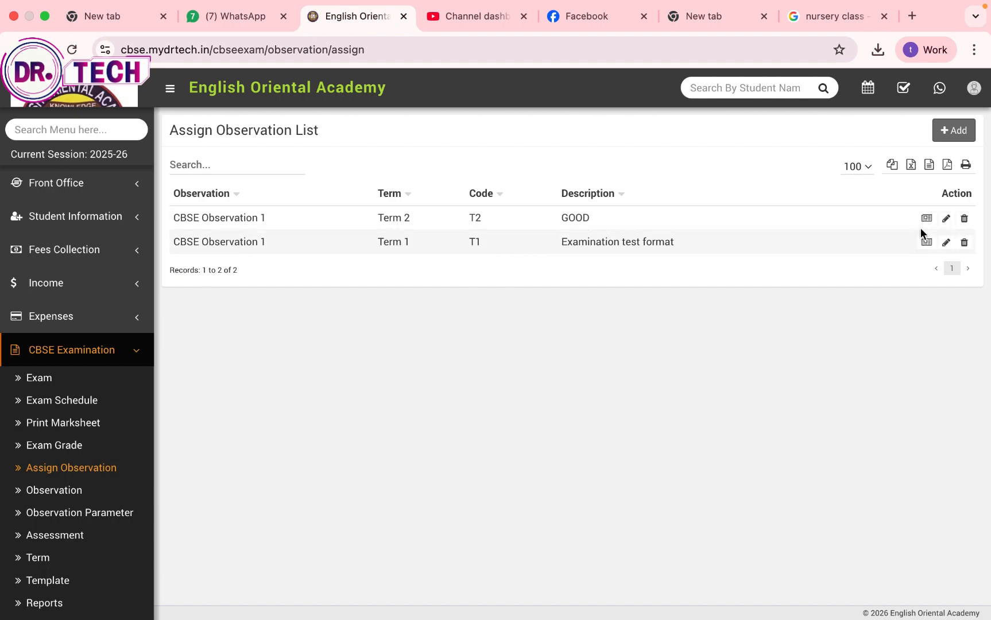
pyautogui.click(956, 132)
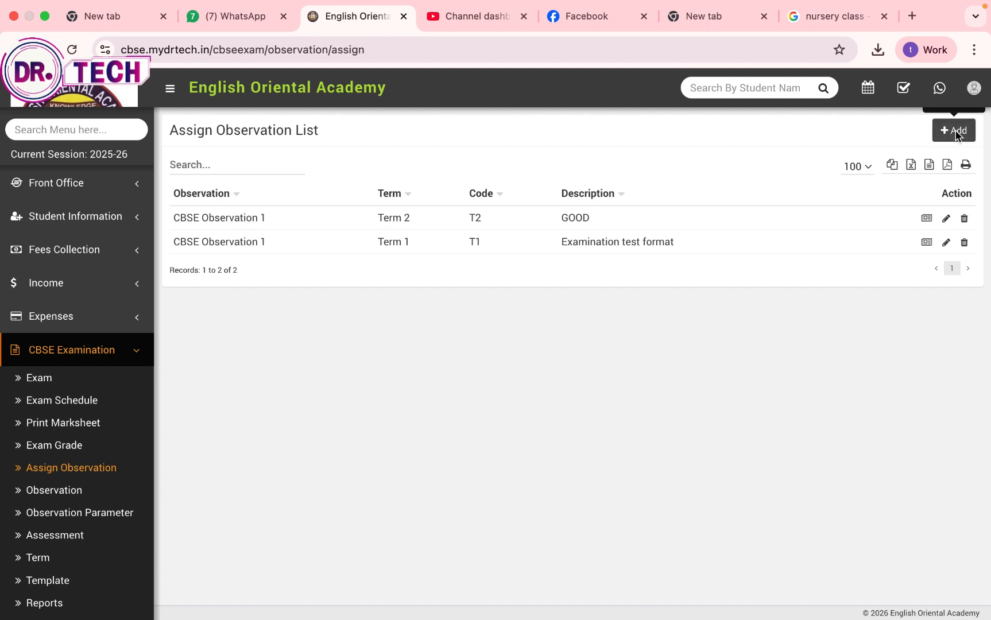
pyautogui.click(422, 184)
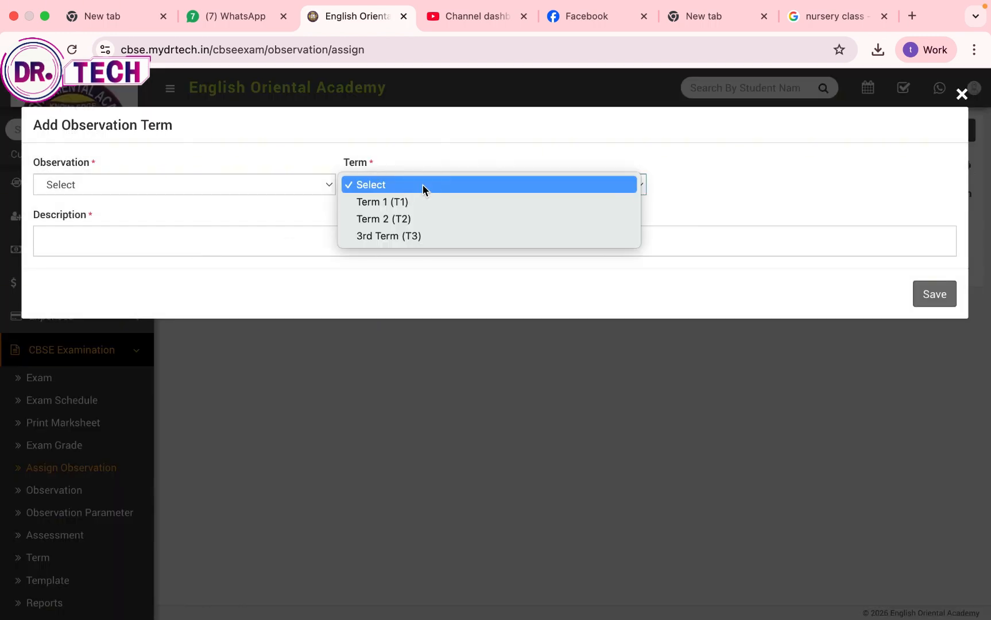
pyautogui.click(376, 236)
pyautogui.click(199, 184)
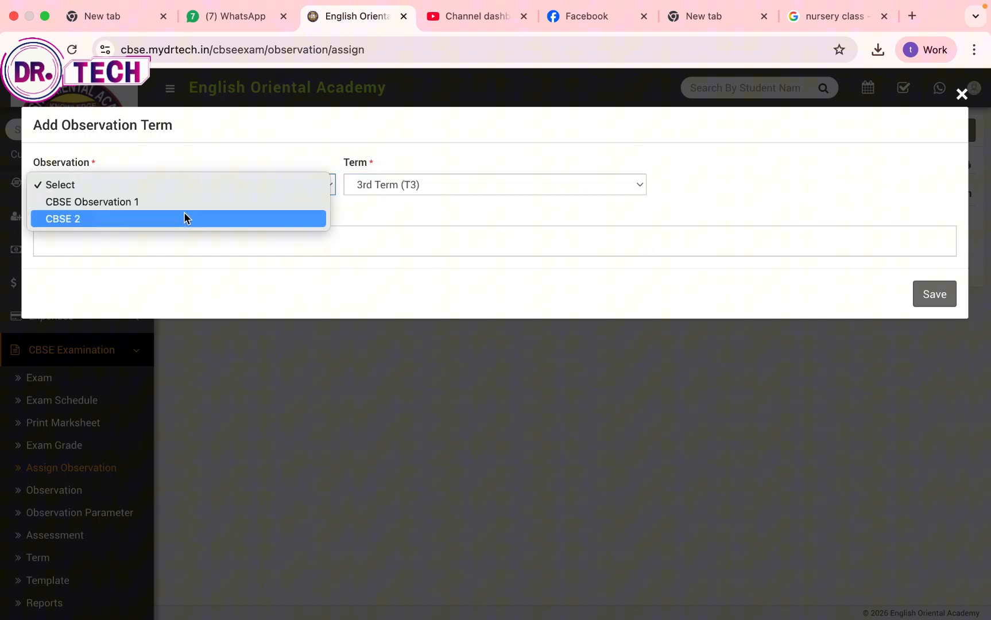
pyautogui.click(186, 183)
pyautogui.click(186, 182)
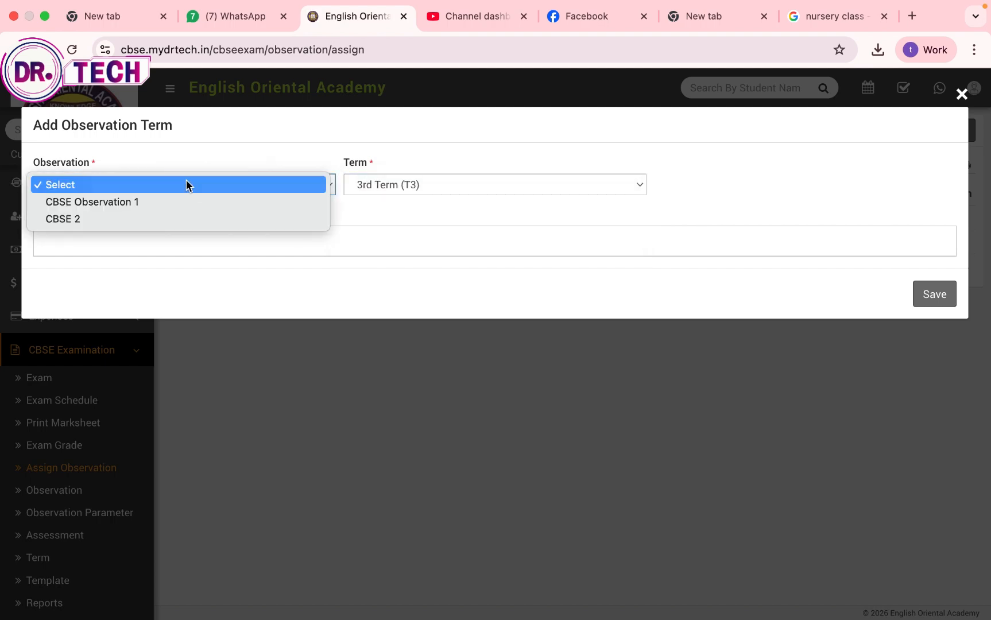
pyautogui.click(168, 219)
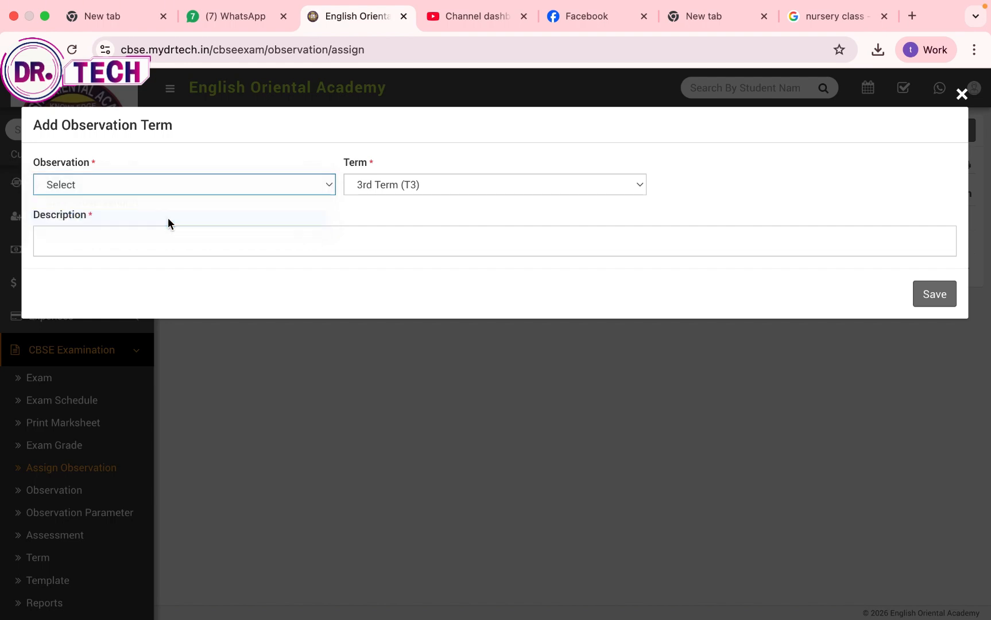
# Enter "good" as the observation assignment's description and save the assignment
pyautogui.click(939, 294)
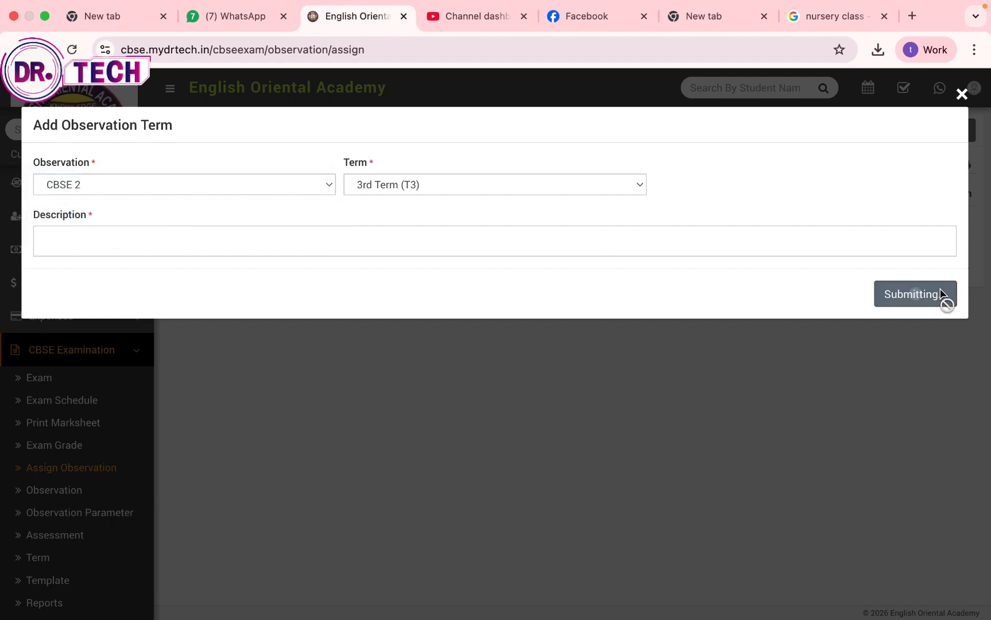
pyautogui.click(558, 246)
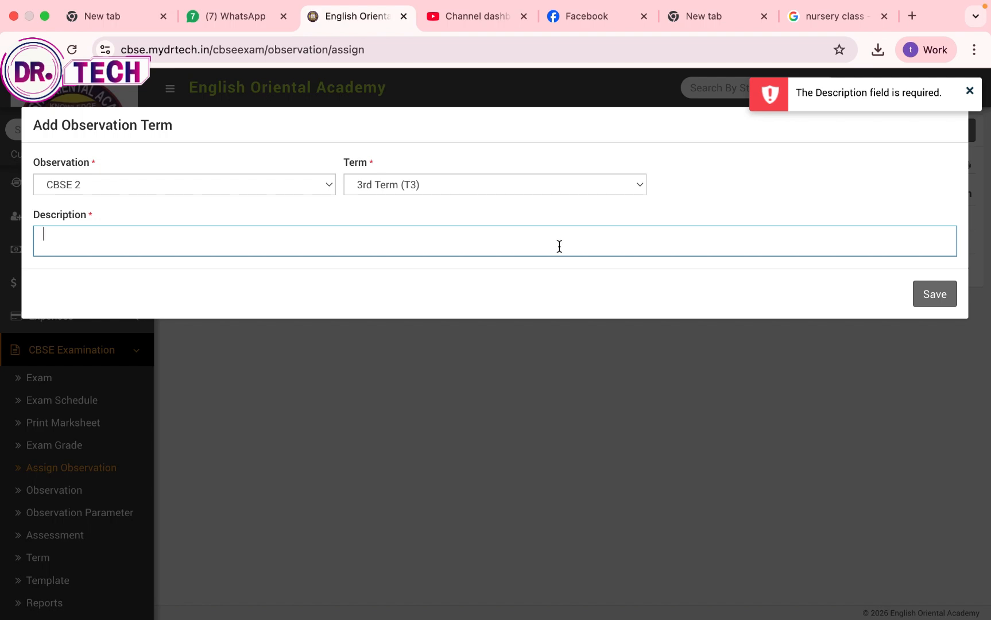
pyautogui.write('good')
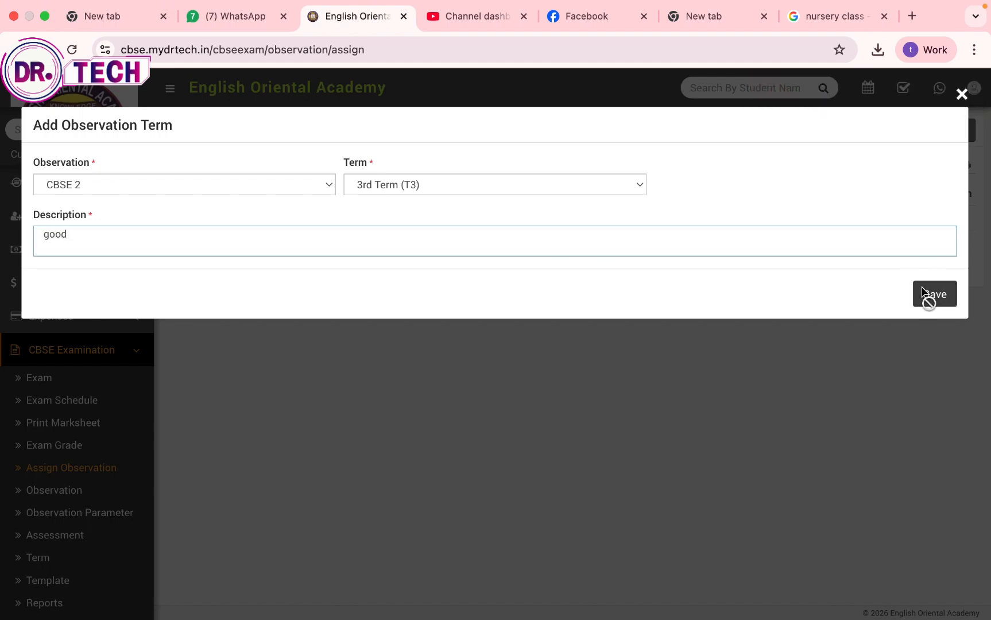
pyautogui.click(930, 294)
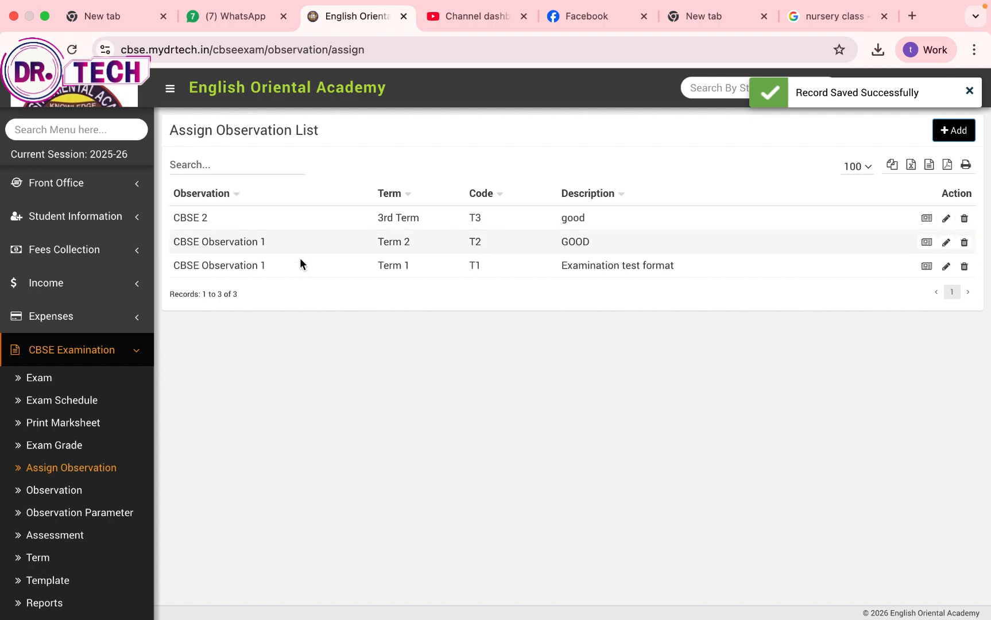
# Search for Class I, section A students in the mark assignment of CBSE 2, and close the marks form
pyautogui.click(926, 220)
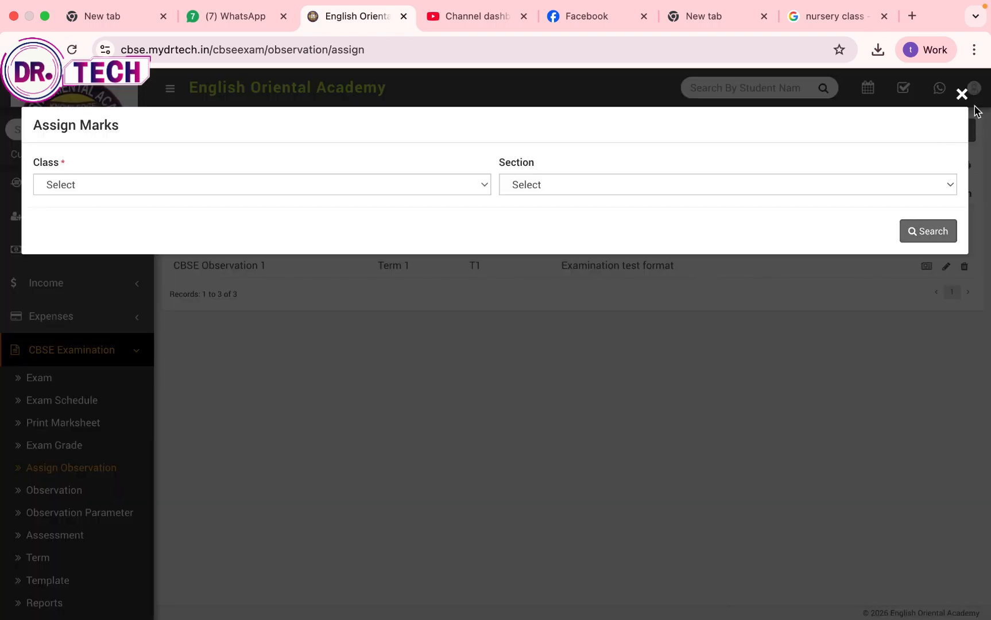
pyautogui.click(340, 182)
pyautogui.click(505, 182)
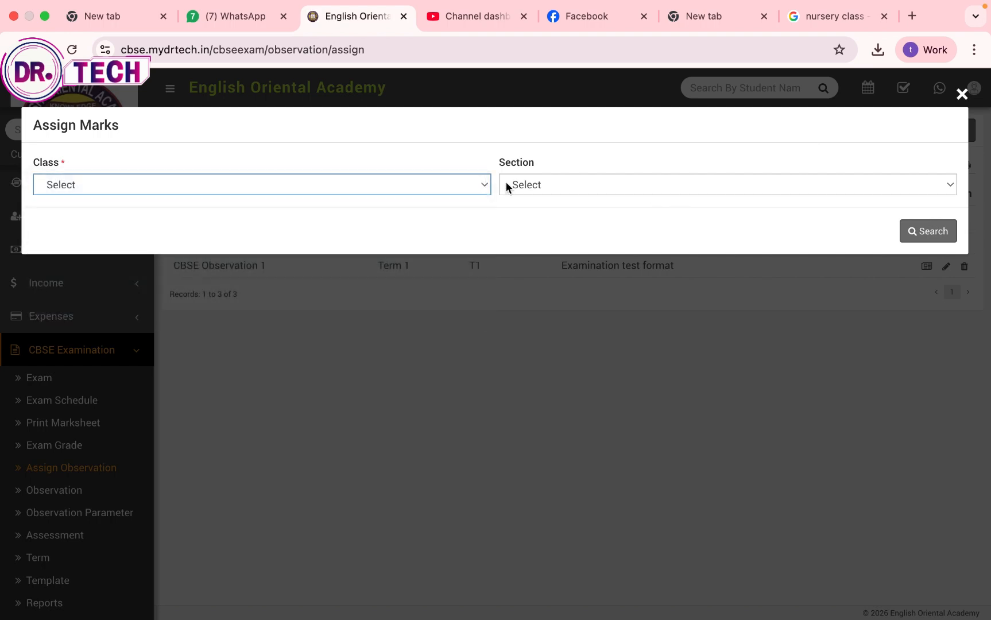
pyautogui.click(546, 183)
pyautogui.click(546, 200)
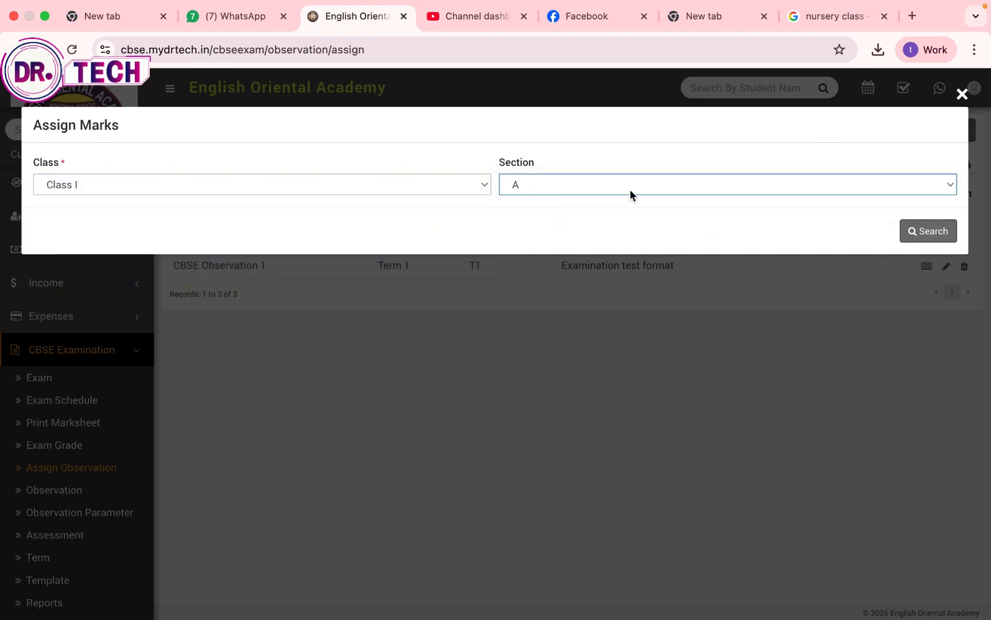
pyautogui.click(939, 236)
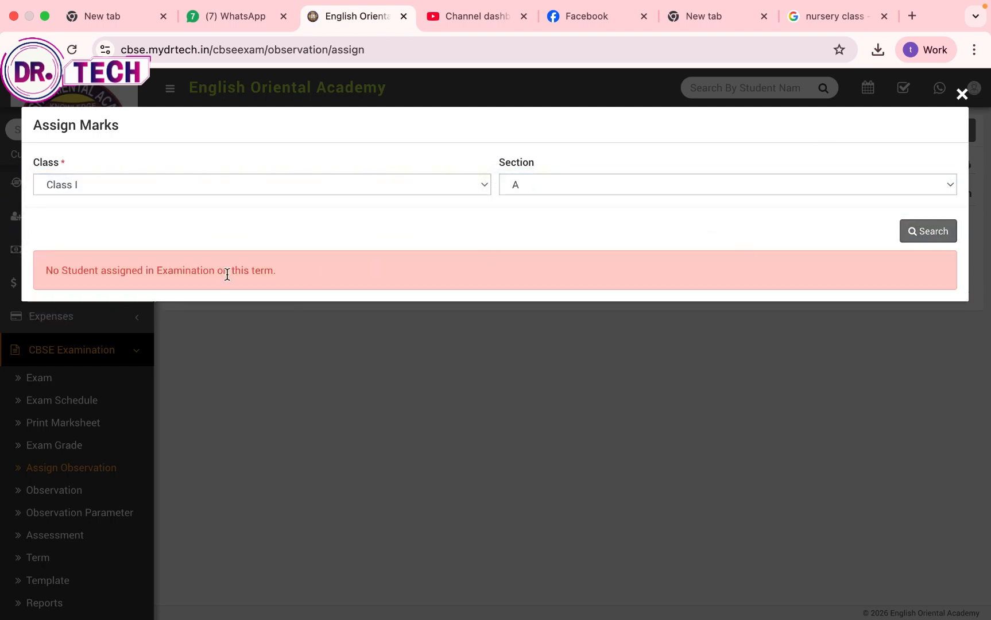
pyautogui.click(960, 94)
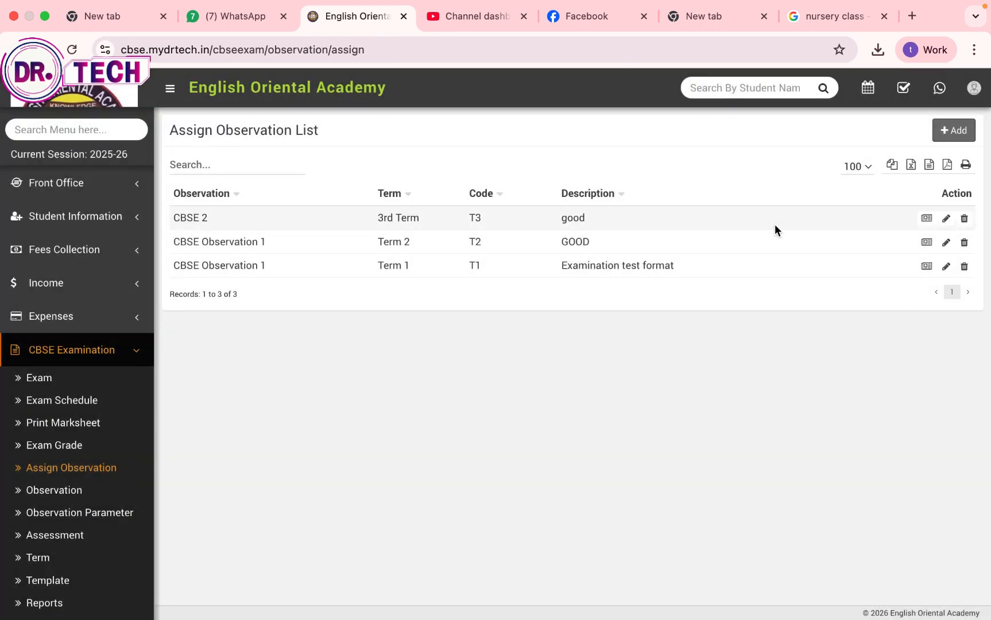
# Start a new exam grade record titled Exam Grade 2, leaving its description empty
pyautogui.click(51, 445)
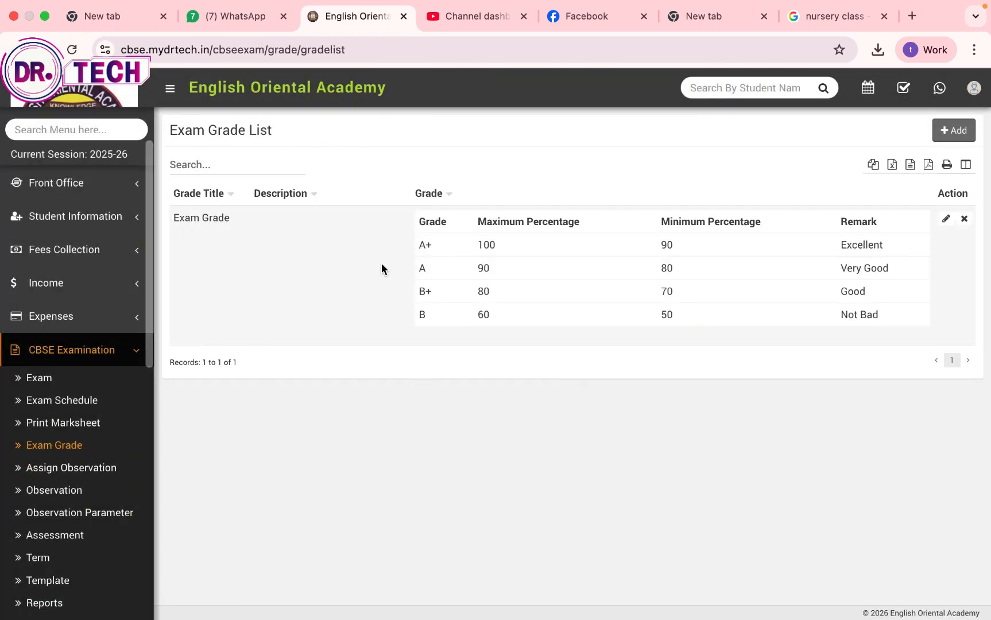
pyautogui.click(954, 130)
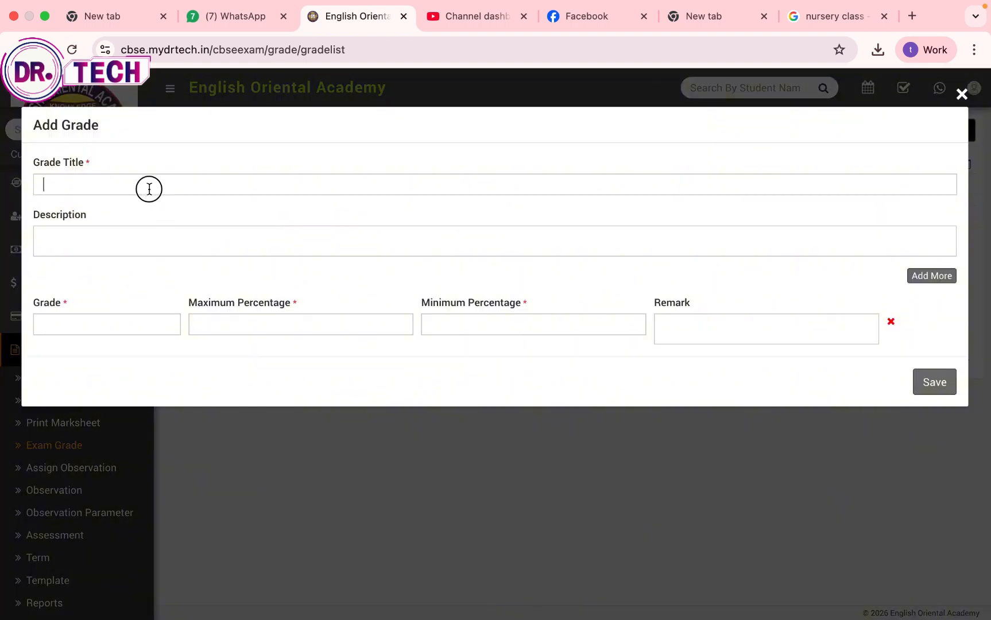
pyautogui.click(149, 189)
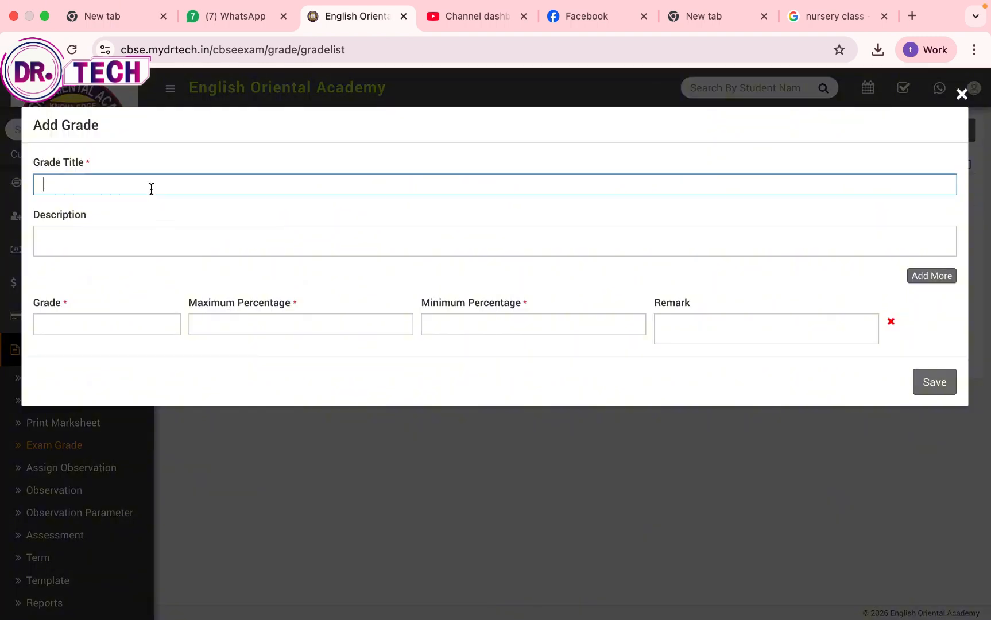
pyautogui.write('Exam ')
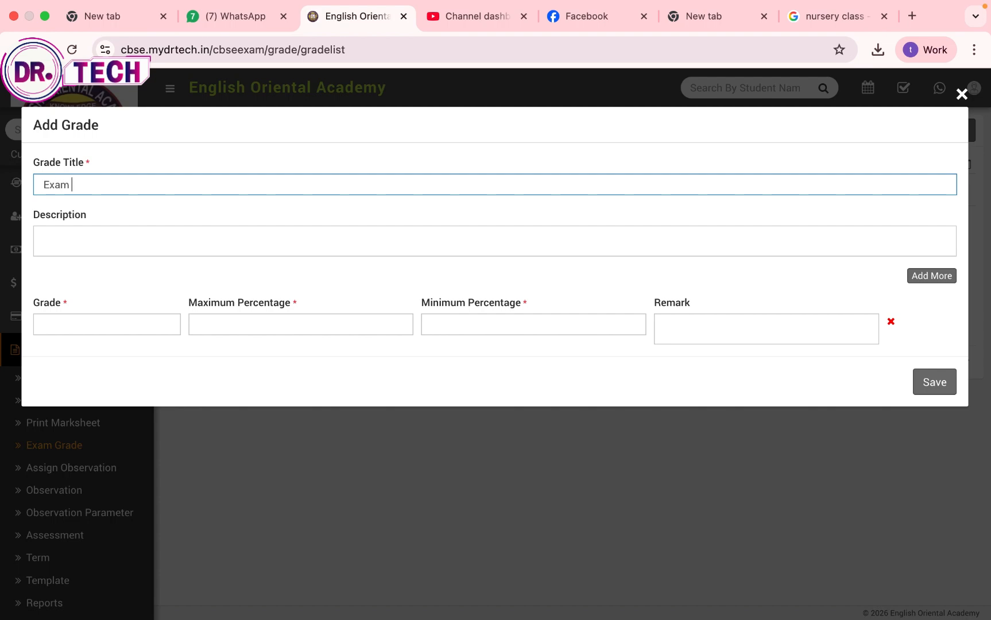
pyautogui.write('Grade 2')
pyautogui.click(115, 241)
# Fill in the first grade row as AA with maximum 100, minimum 90 and remark "Oustanding"
pyautogui.click(132, 331)
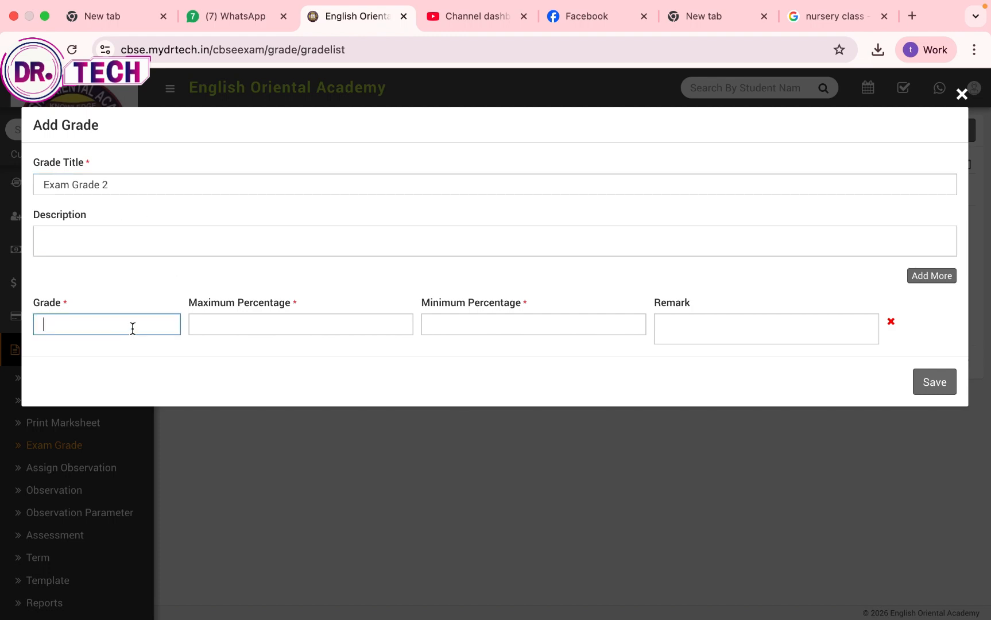
pyautogui.write('AA')
pyautogui.click(224, 325)
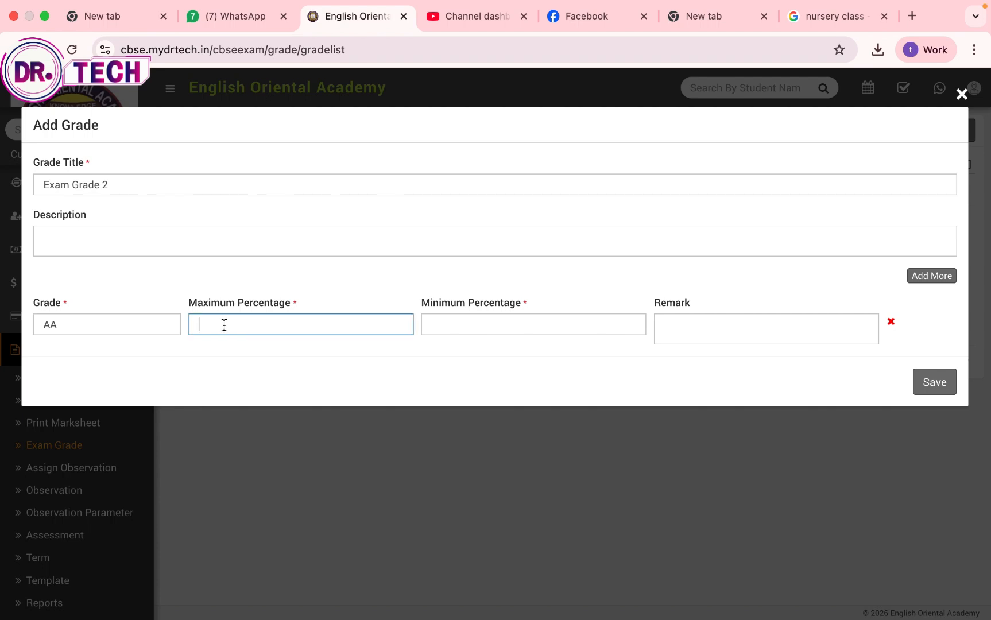
pyautogui.write('100')
pyautogui.click(453, 325)
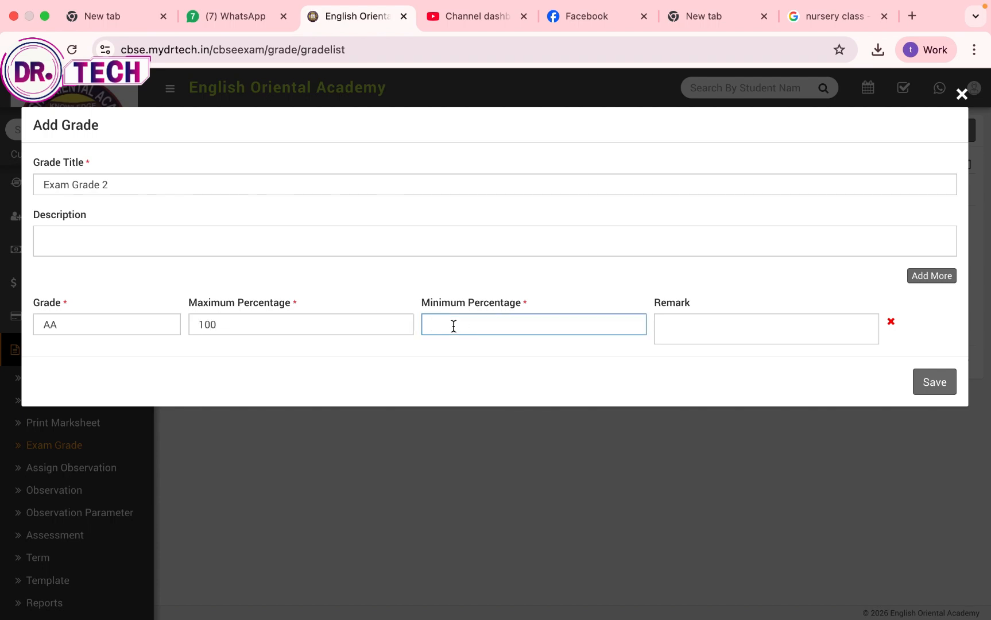
pyautogui.write('90')
pyautogui.click(750, 324)
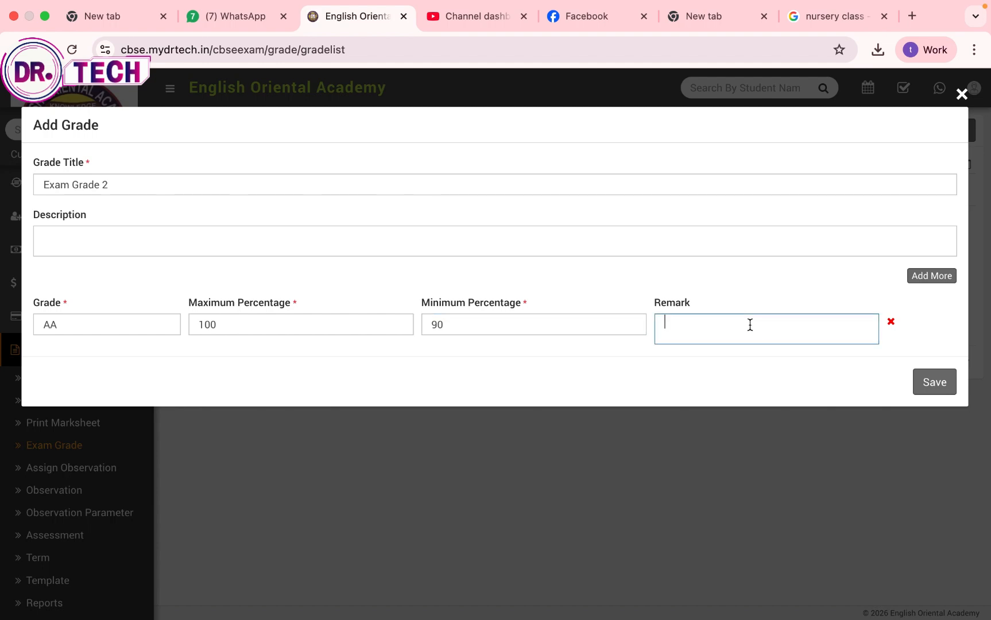
pyautogui.write('Oustanding')
# Add a second grade row A+ with maximum percentage 89, minimum percentage 80 and remark "Excellent"
pyautogui.click(937, 278)
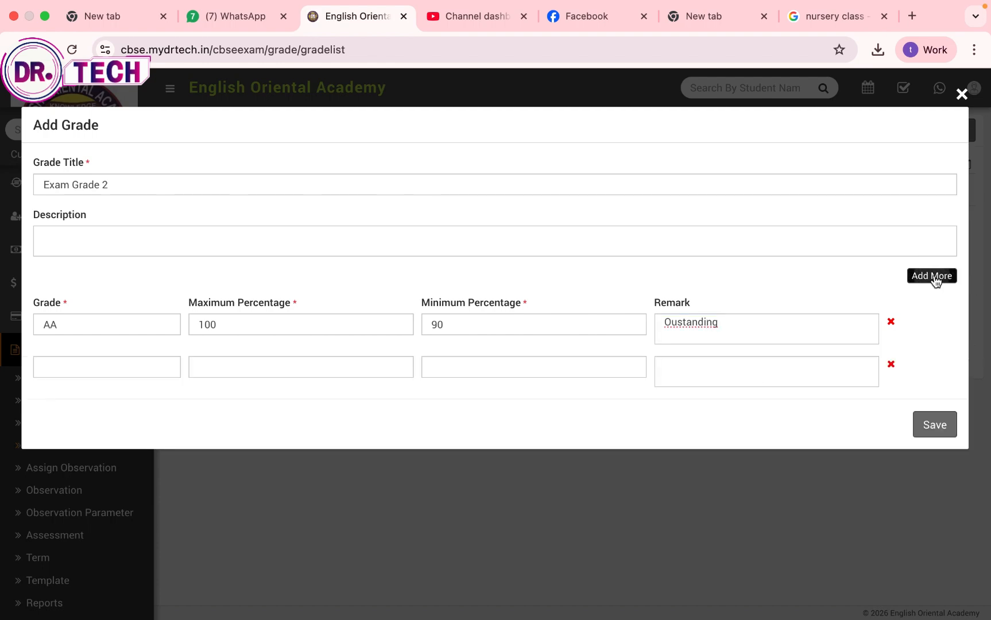
pyautogui.click(696, 339)
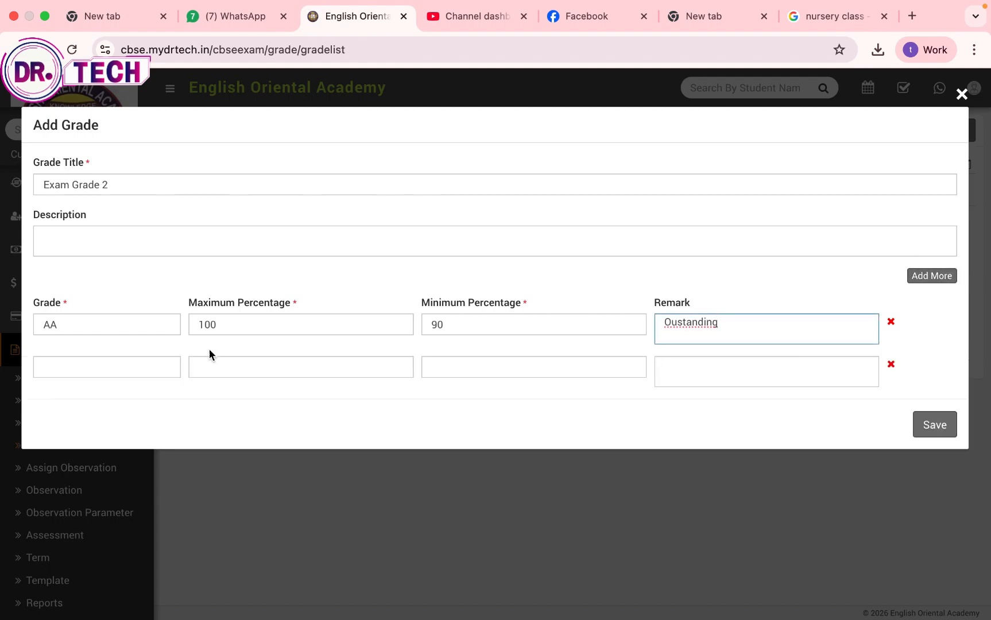
pyautogui.click(141, 376)
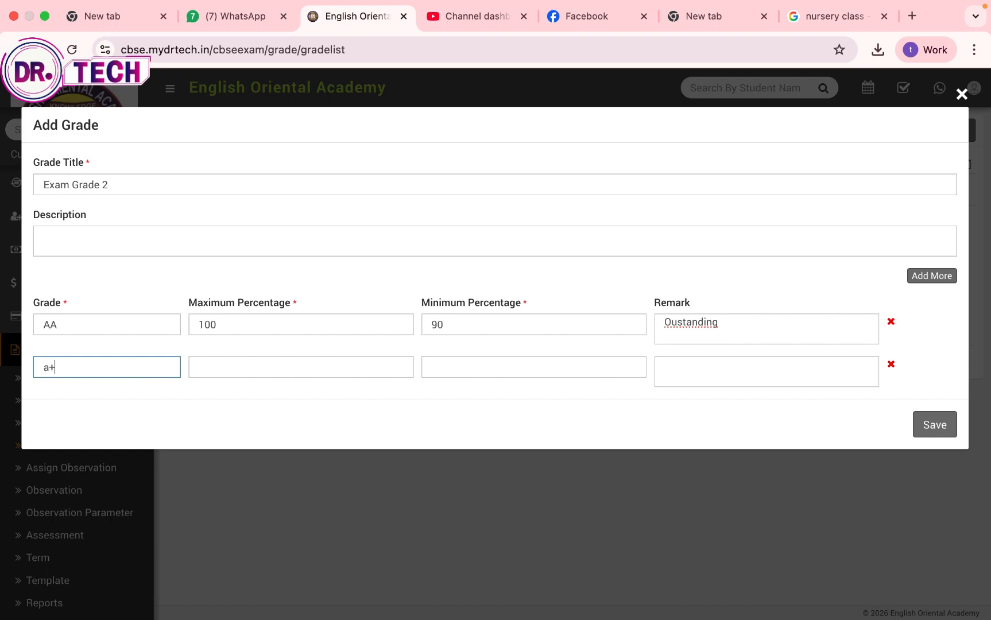
pyautogui.press('BackSpace')
pyautogui.press('BackSpace')
pyautogui.write('A=')
pyautogui.press('BackSpace')
pyautogui.write('=')
pyautogui.press('BackSpace')
pyautogui.write('+')
pyautogui.click(357, 360)
pyautogui.write('89')
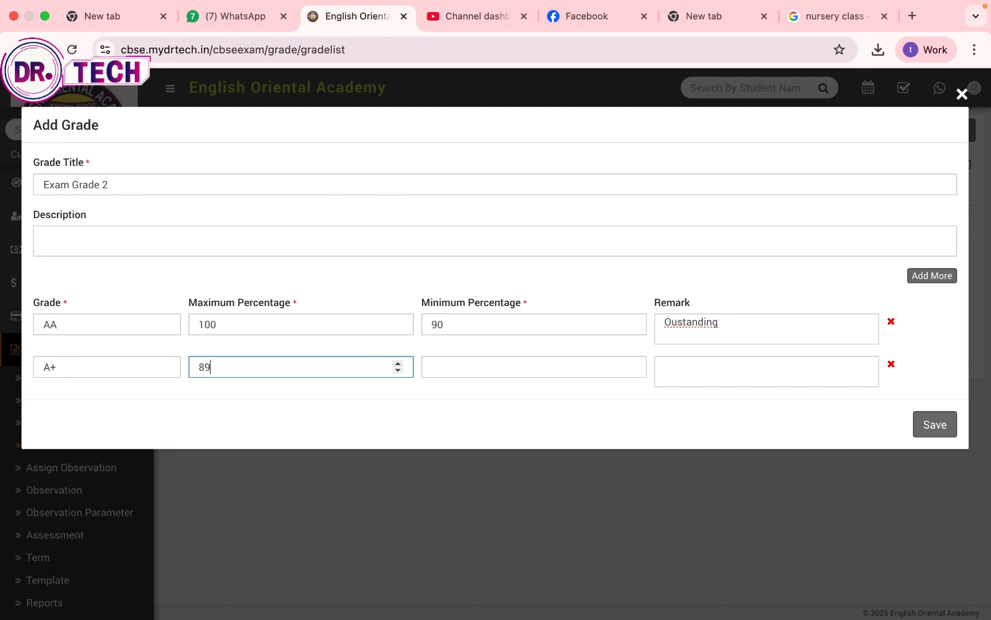
pyautogui.click(453, 362)
pyautogui.write('80')
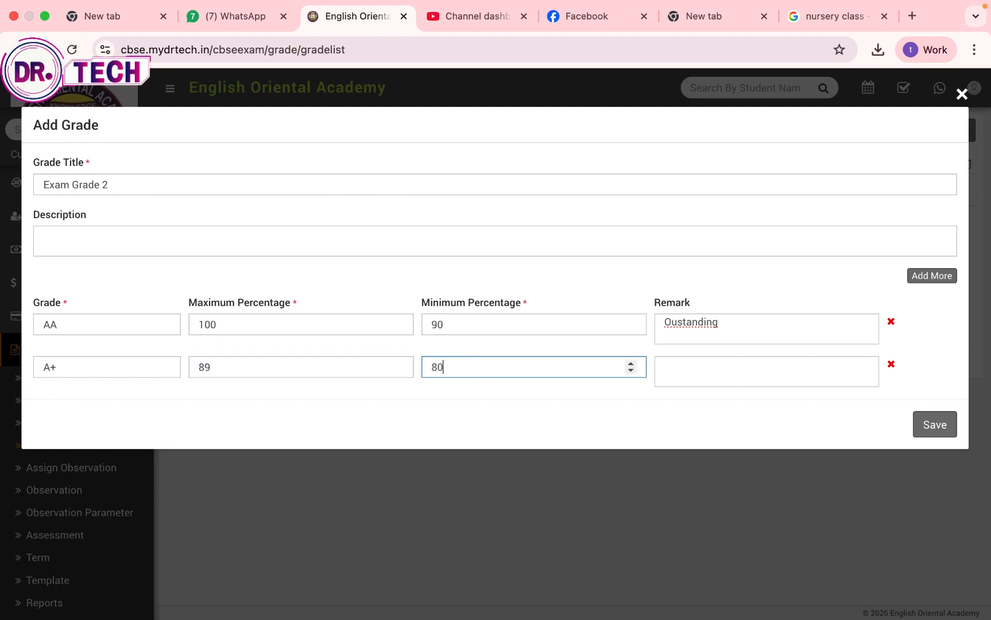
pyautogui.click(684, 365)
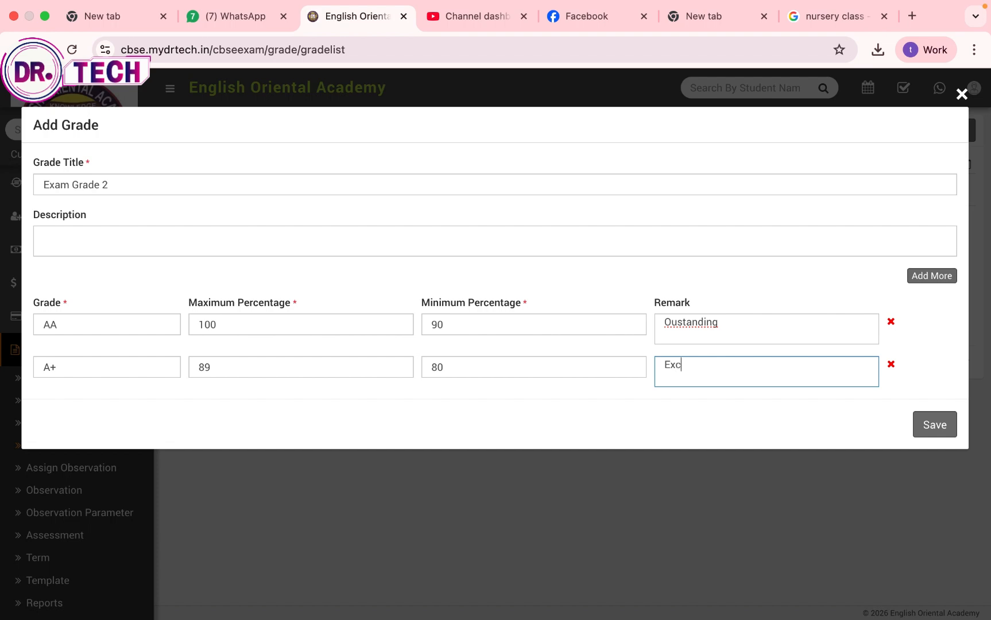
pyautogui.click(642, 423)
# Add a third grade row A with maximum percentage 79, minimum percentage 70 and remark "Very Good"
pyautogui.click(922, 276)
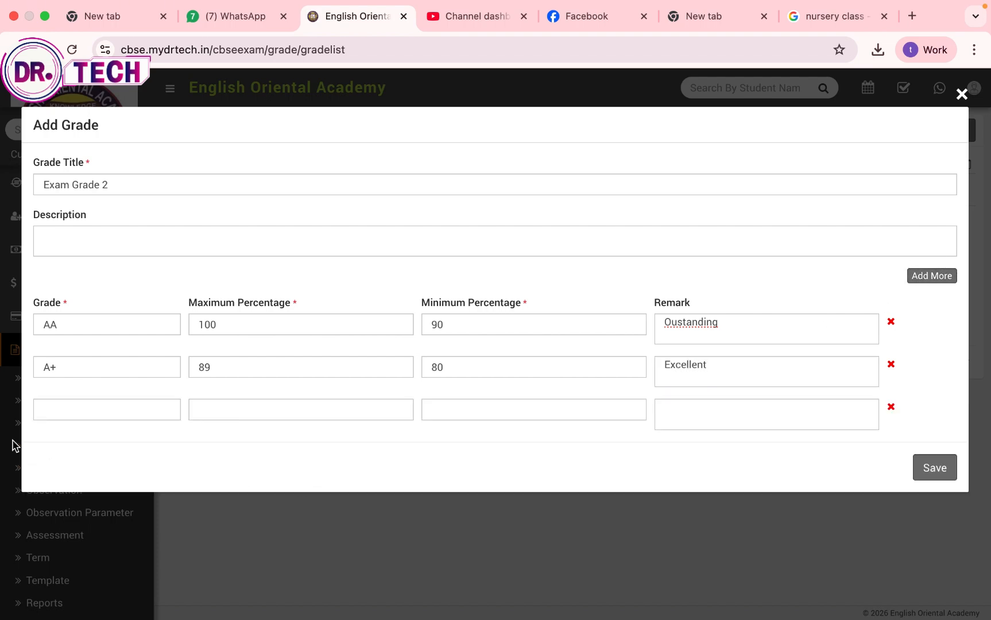
pyautogui.click(72, 414)
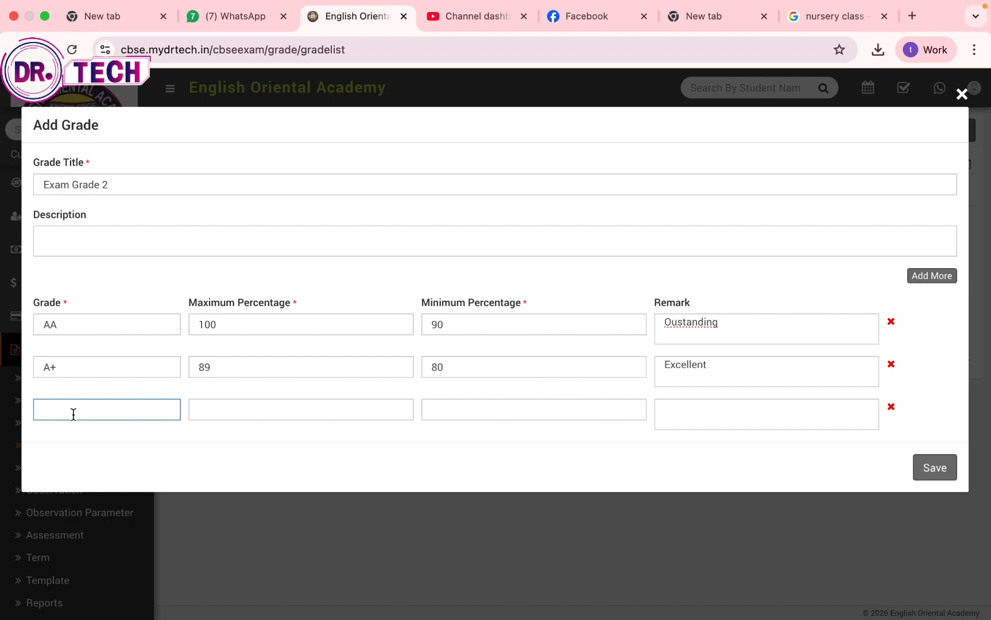
pyautogui.write('A')
pyautogui.click(253, 413)
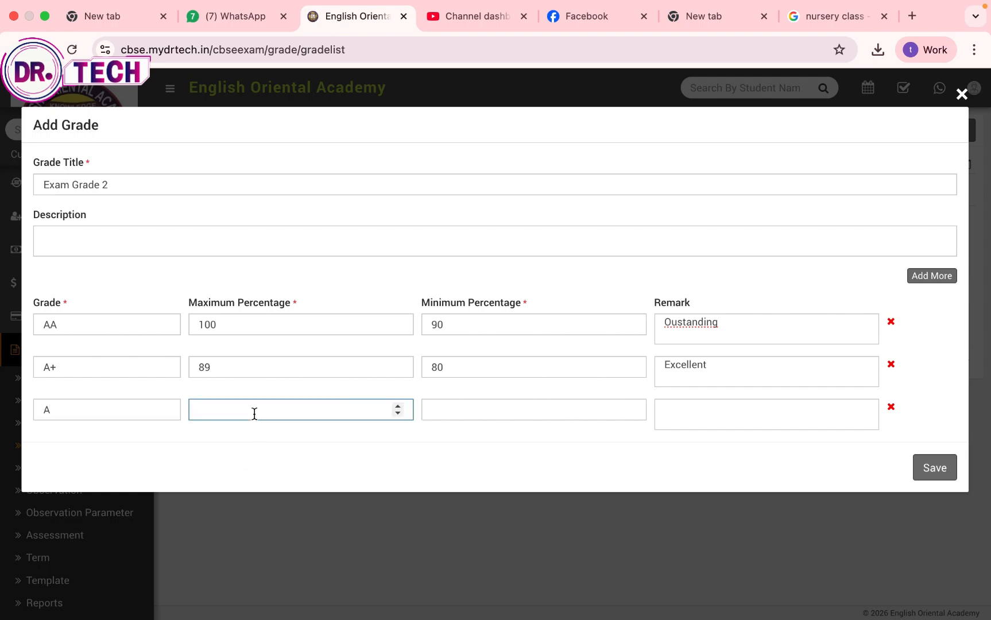
pyautogui.write('79')
pyautogui.click(513, 410)
pyautogui.write('70')
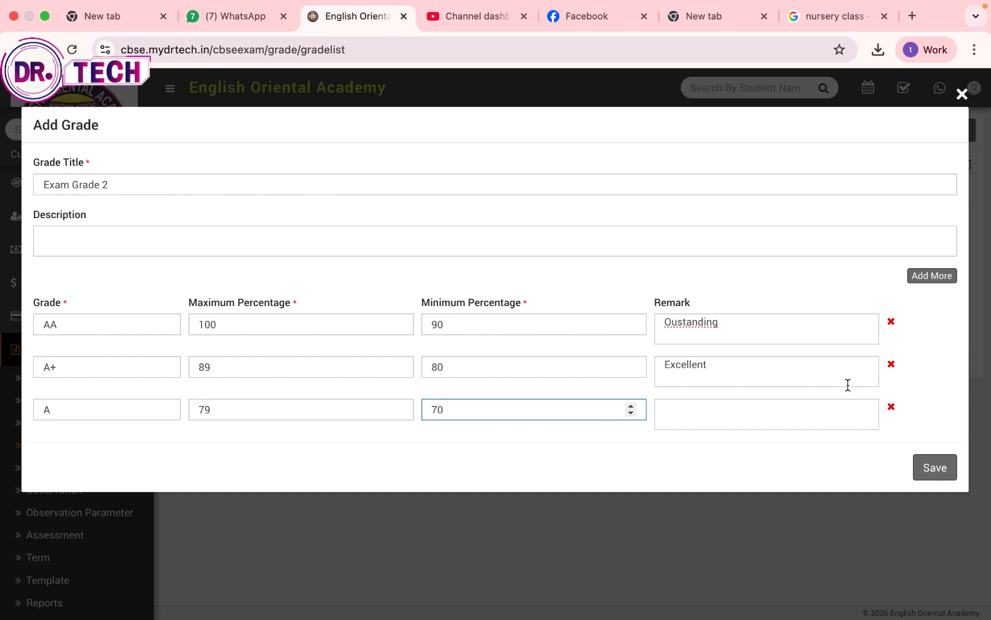
pyautogui.click(811, 408)
pyautogui.write('Very G')
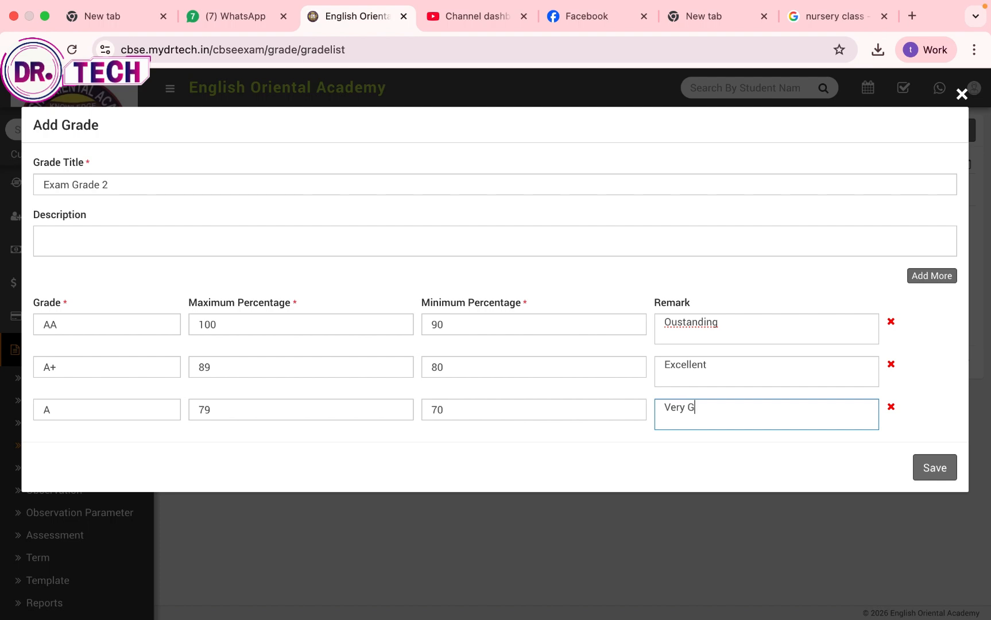
pyautogui.write('ood')
# Add a fourth grade row B+ with maximum percentage 69, minimum percentage 60 and remark "good", and save Exam Grade 2
pyautogui.click(927, 276)
pyautogui.click(66, 445)
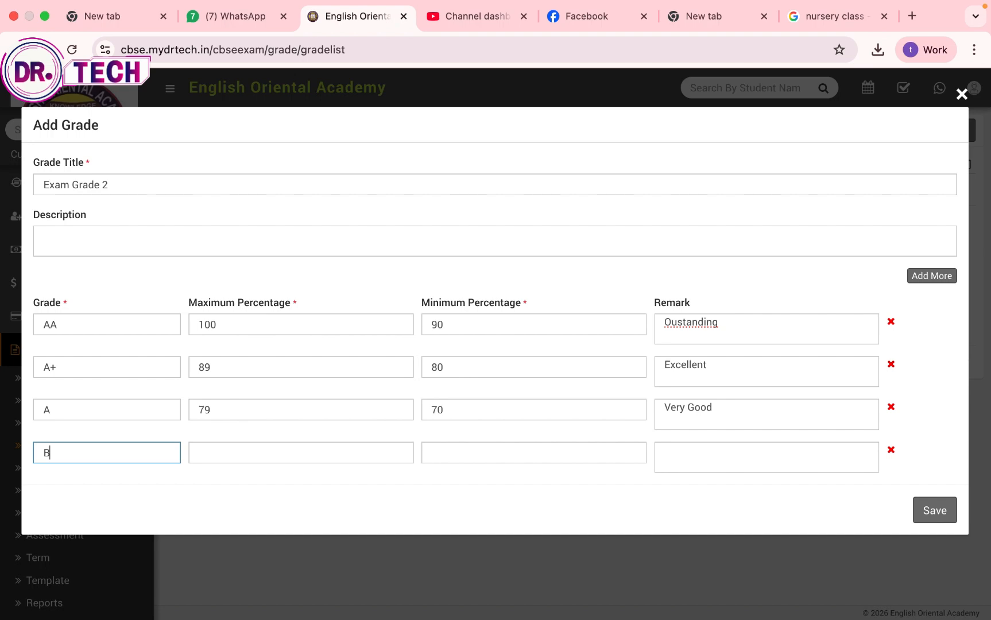
pyautogui.write('B+')
pyautogui.click(218, 453)
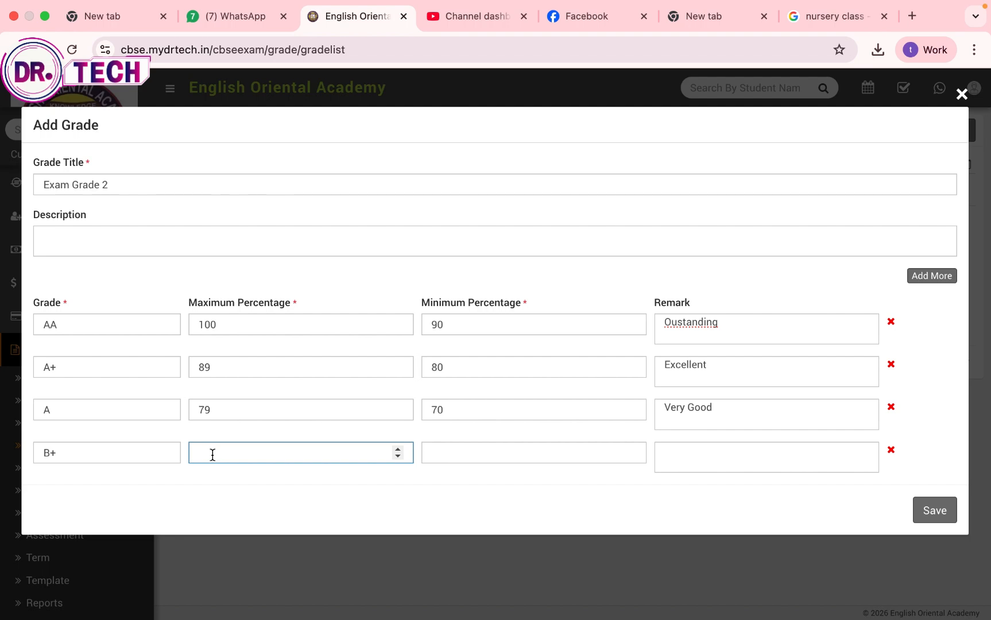
pyautogui.write('69')
pyautogui.click(460, 451)
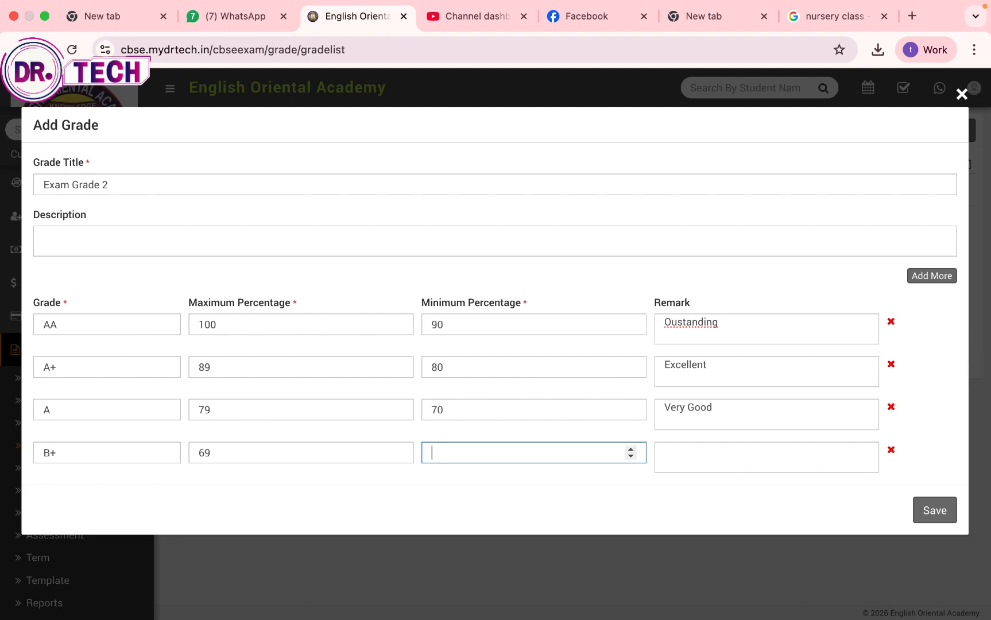
pyautogui.write('60')
pyautogui.click(740, 448)
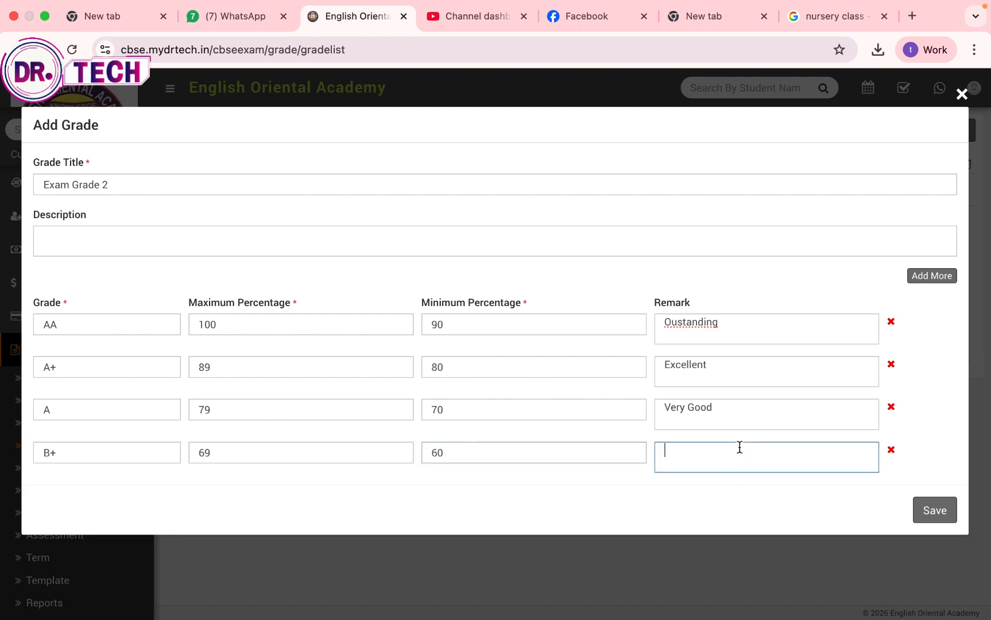
pyautogui.write('good')
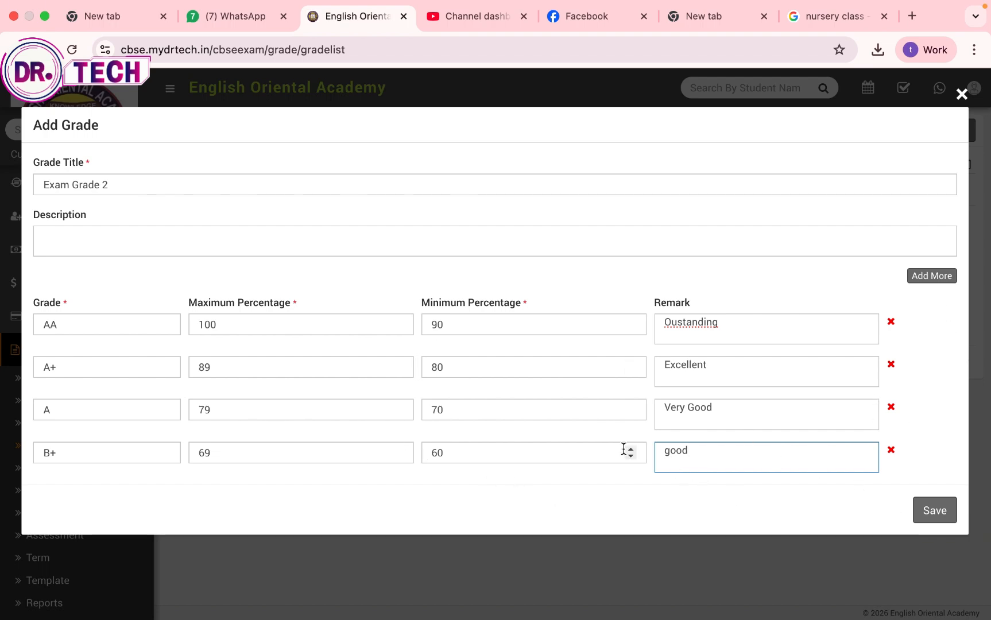
pyautogui.click(934, 508)
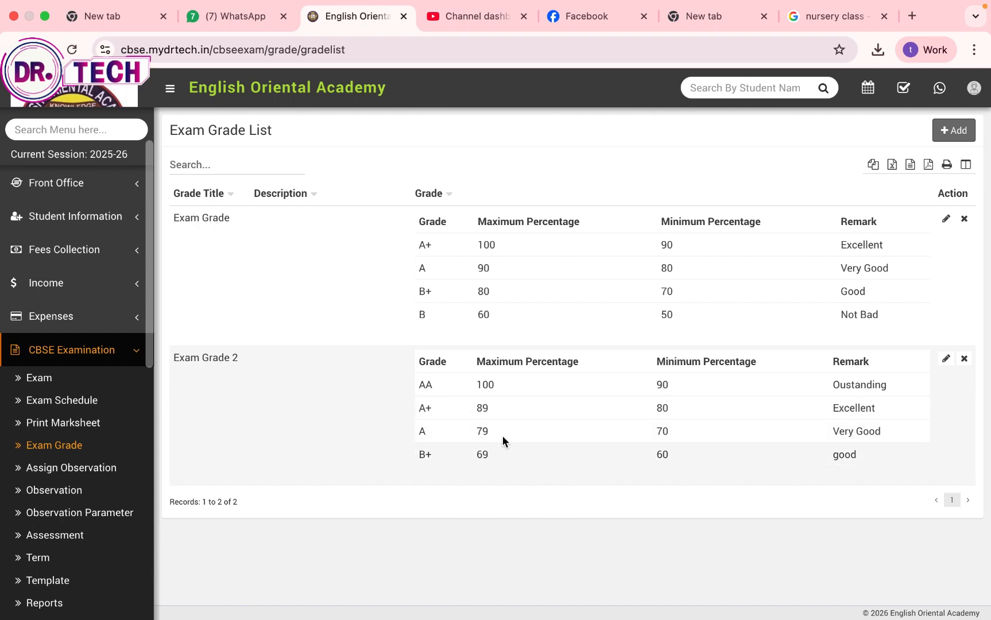
# In the marksheet printing section, list the students of Class I, section A, using Marksheet Template 1
pyautogui.click(64, 425)
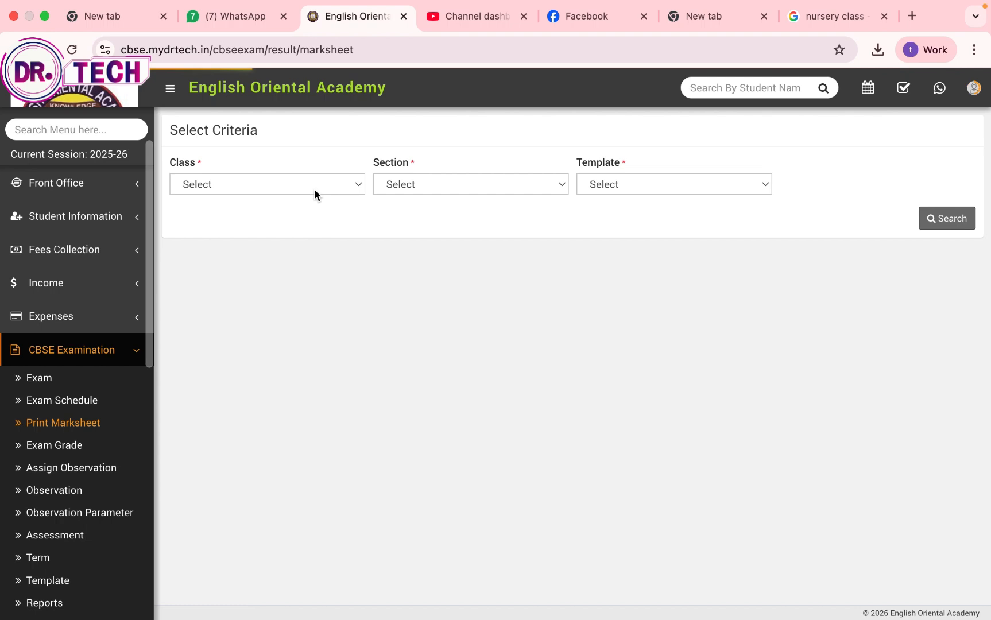
pyautogui.click(312, 190)
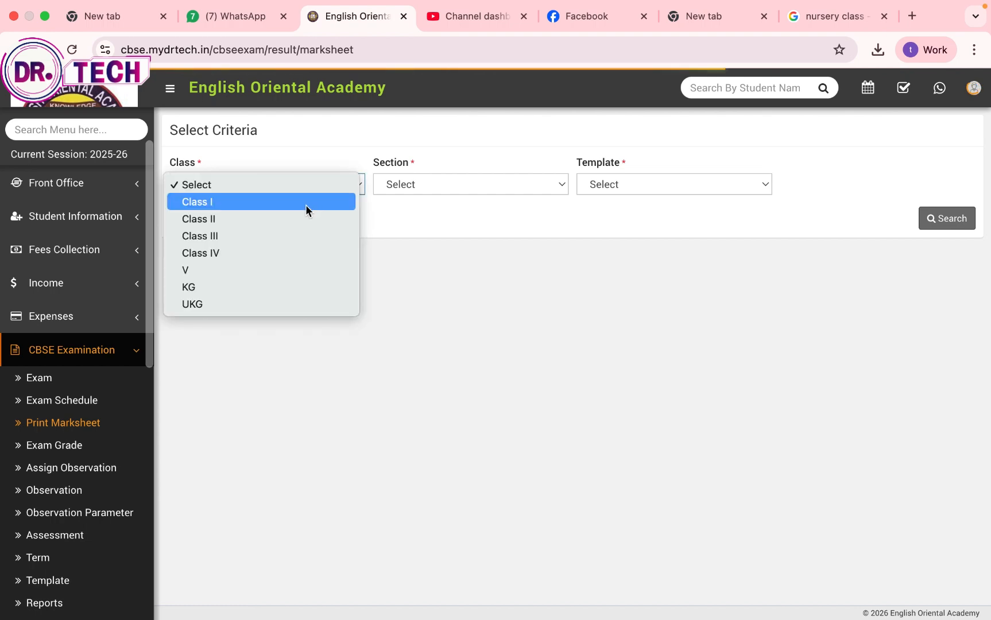
pyautogui.click(306, 204)
pyautogui.click(447, 192)
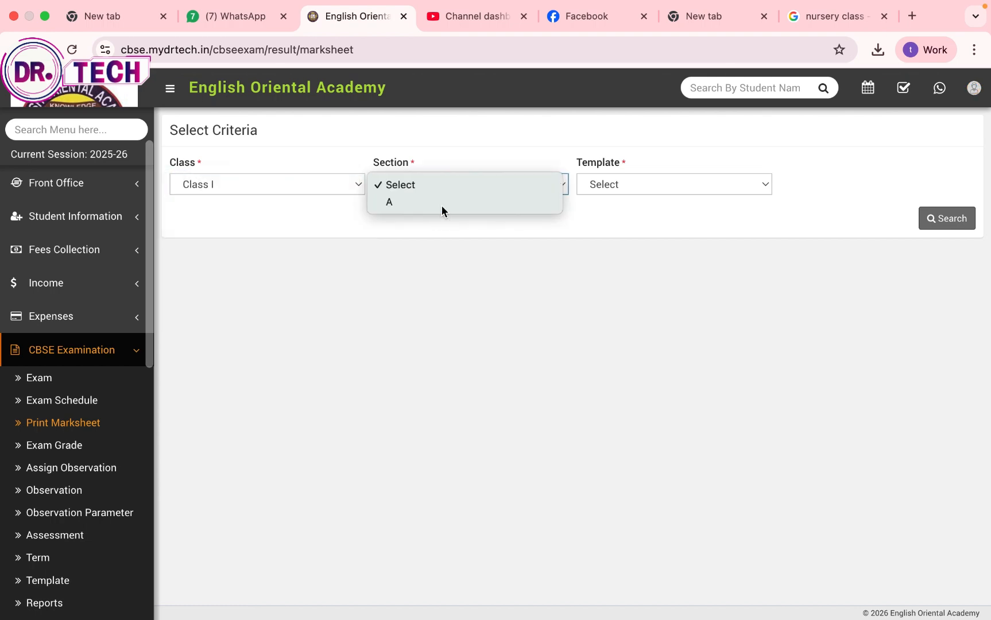
pyautogui.click(441, 205)
pyautogui.click(635, 192)
pyautogui.click(842, 211)
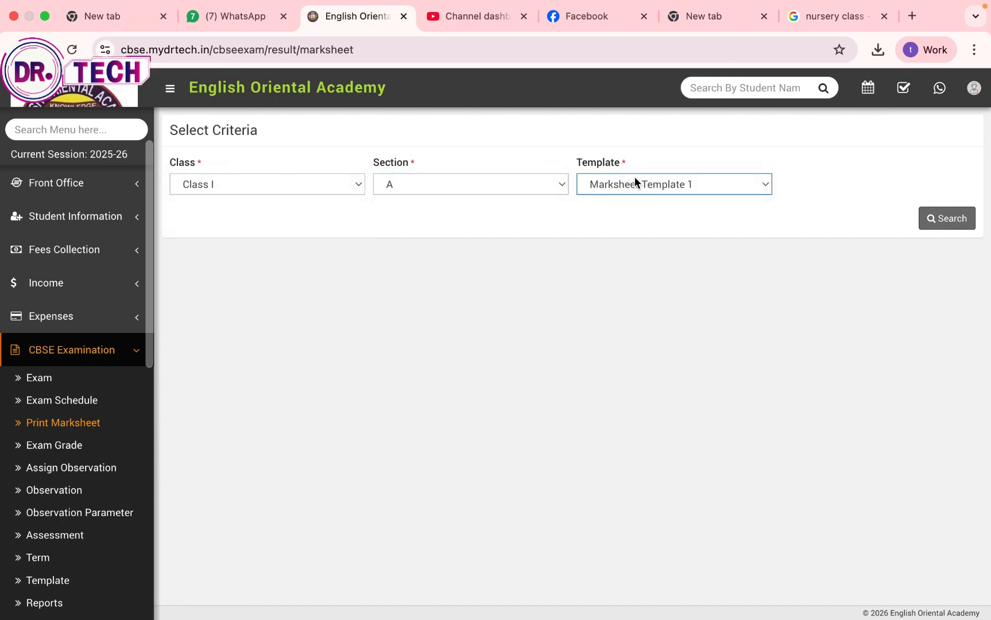
pyautogui.click(947, 221)
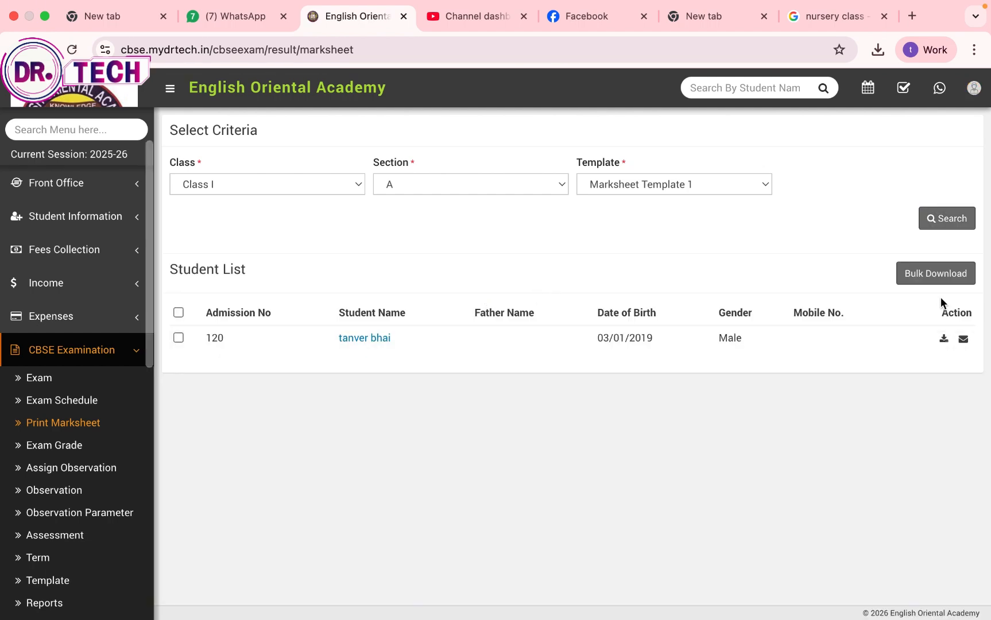
# Download the listed student's marksheet PDF and open it full screen in Preview
pyautogui.click(942, 339)
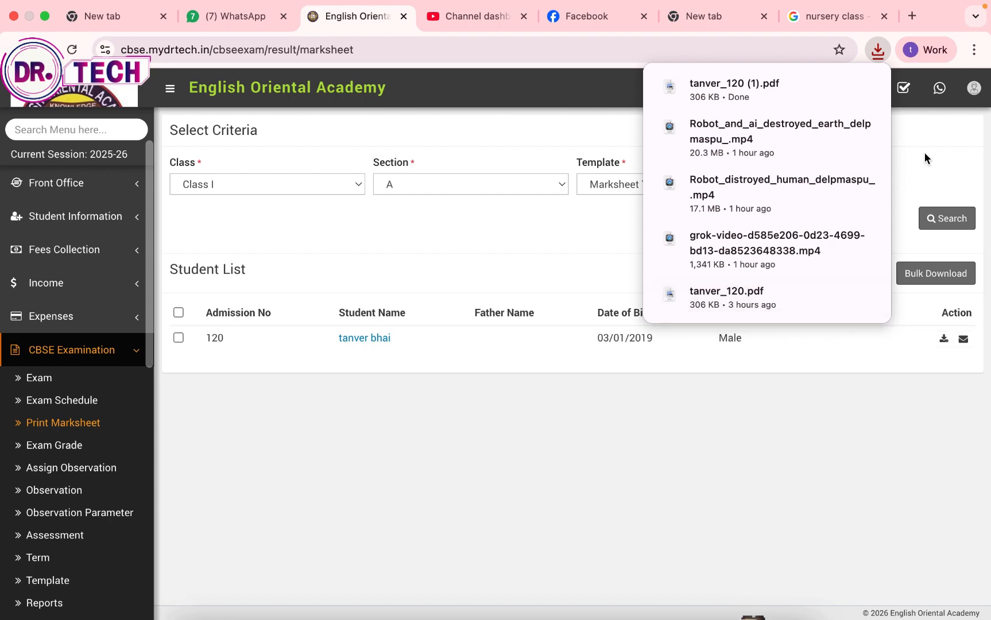
pyautogui.click(837, 86)
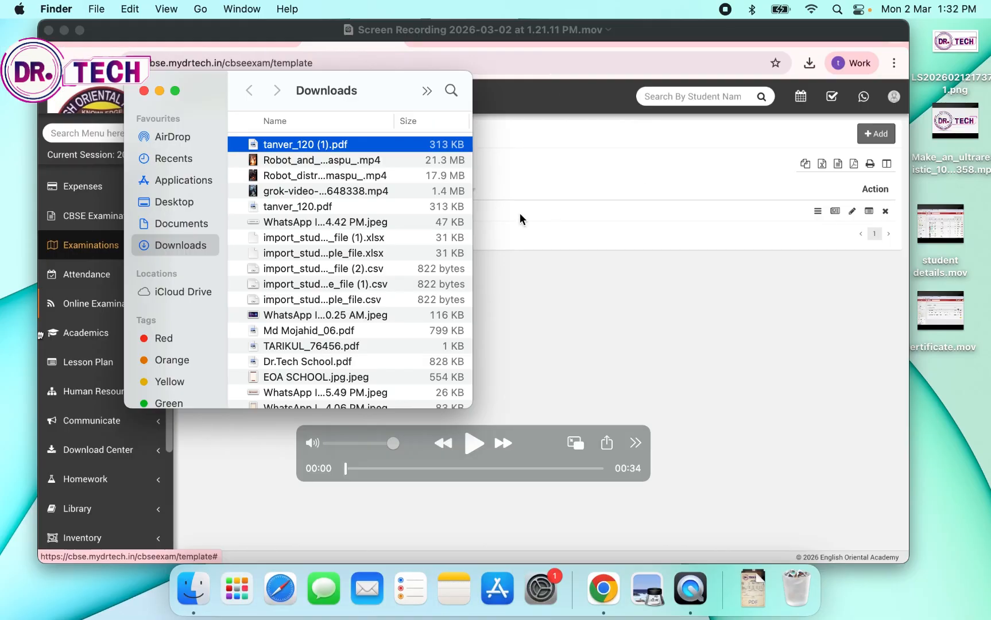
pyautogui.doubleClick(307, 145)
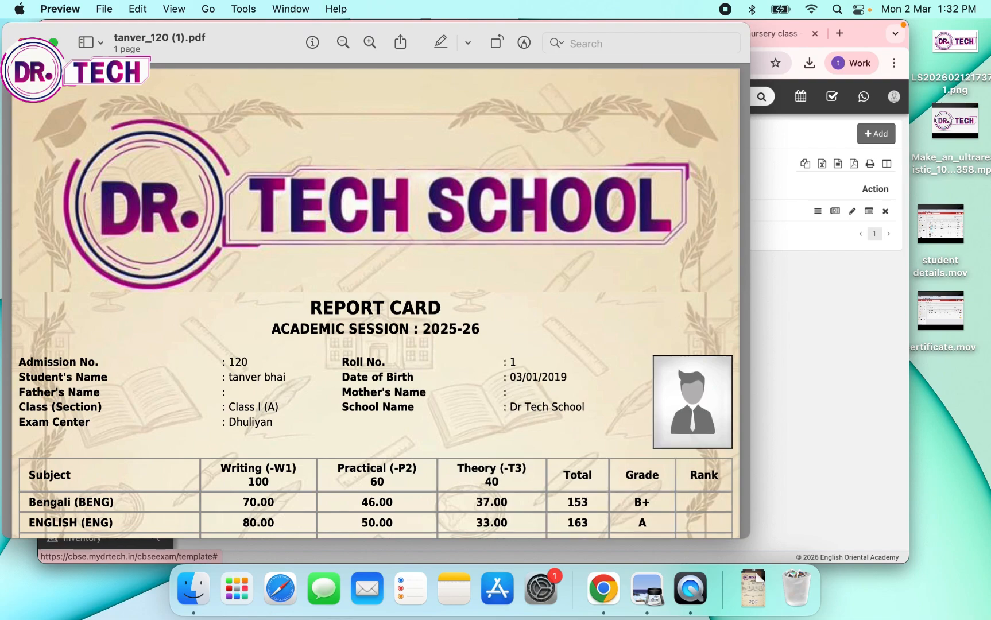
pyautogui.click(54, 42)
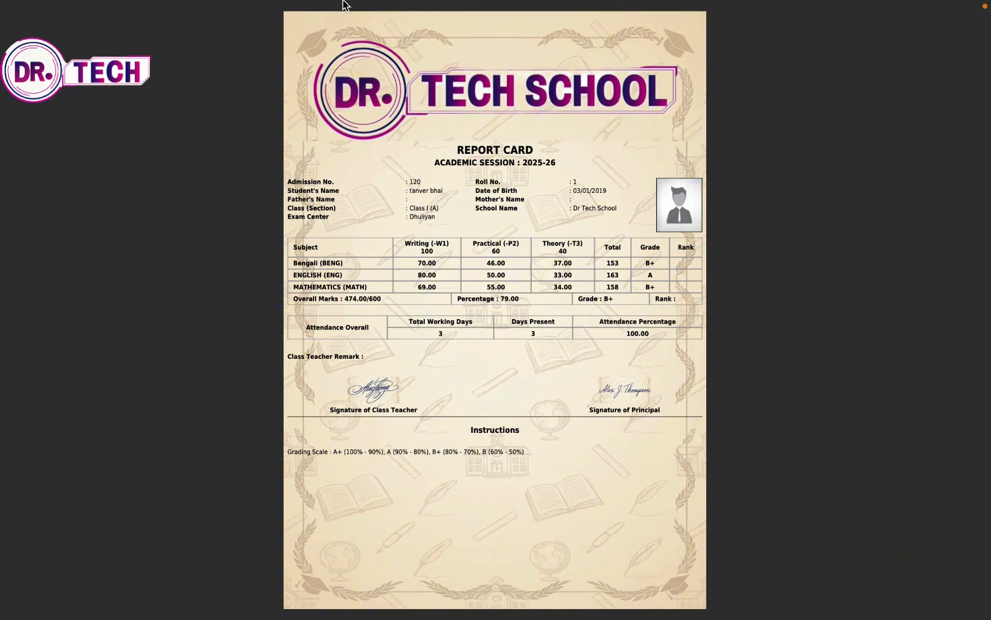
# Leave the full-screen report card, switch back to Chrome and view the CBSE exam schedule
pyautogui.moveTo(402, 5)
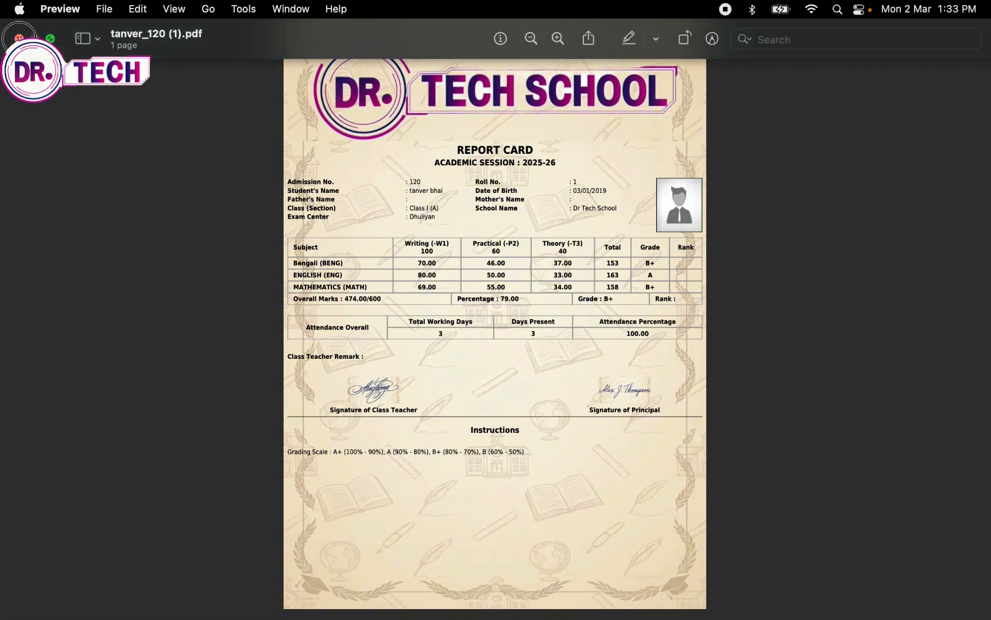
pyautogui.click(50, 38)
pyautogui.click(49, 31)
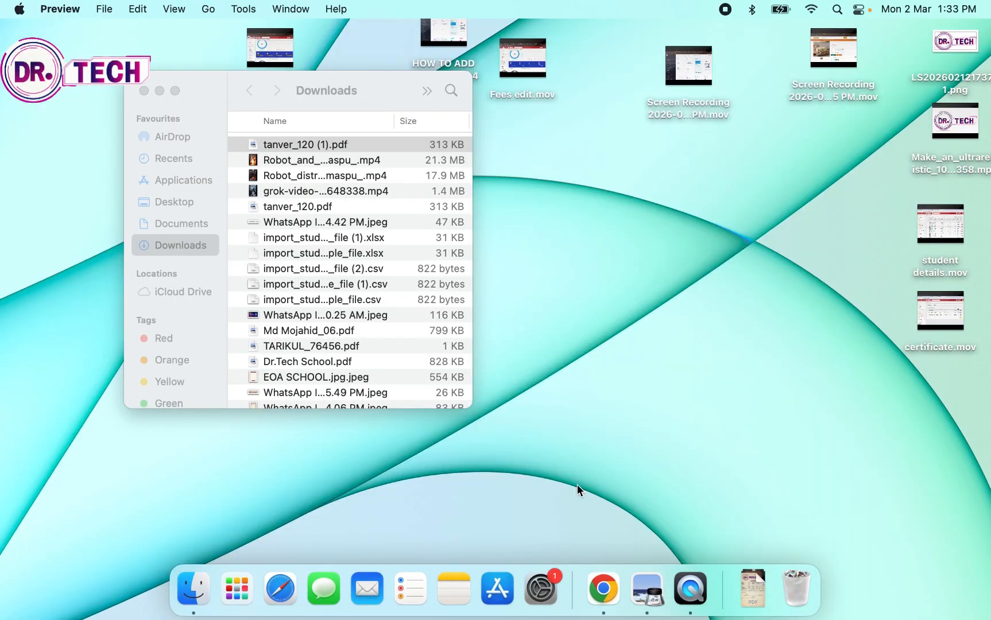
pyautogui.click(603, 586)
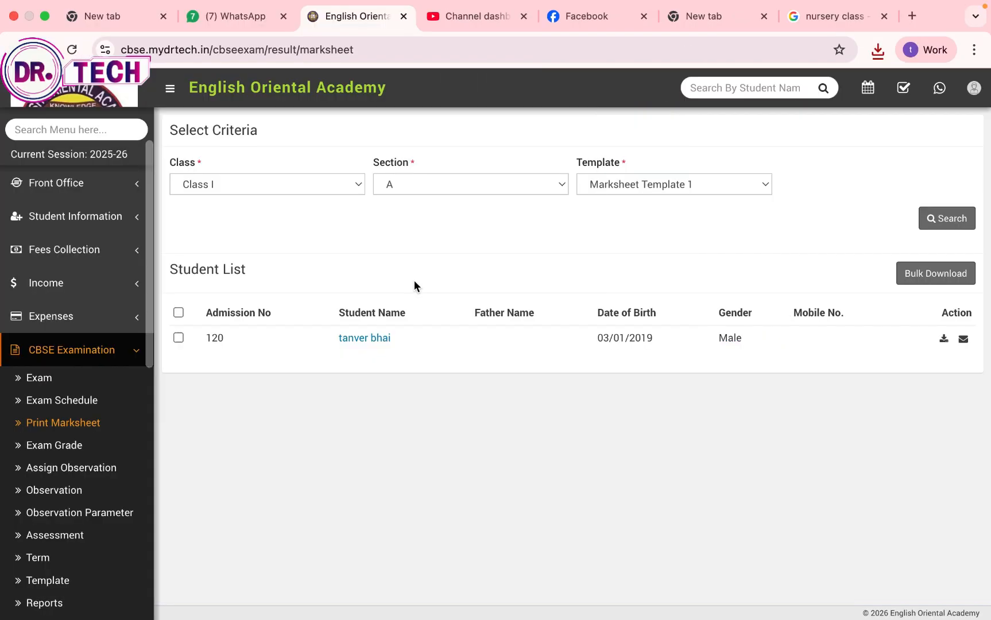
pyautogui.click(79, 403)
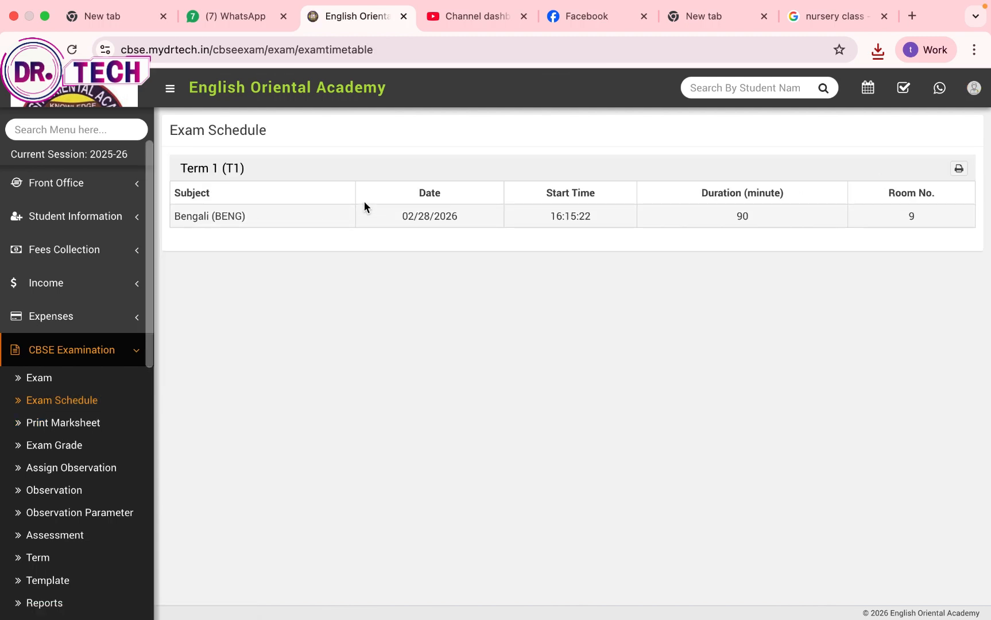
# Start a new CBSE exam named T3, leaving it unpublished and its description empty
pyautogui.click(41, 379)
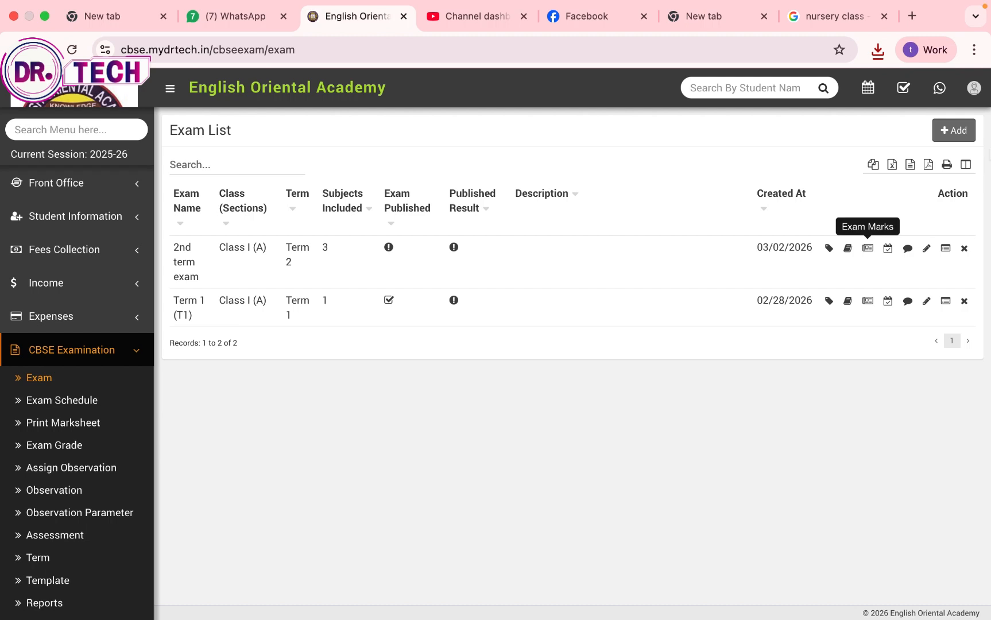
pyautogui.click(954, 131)
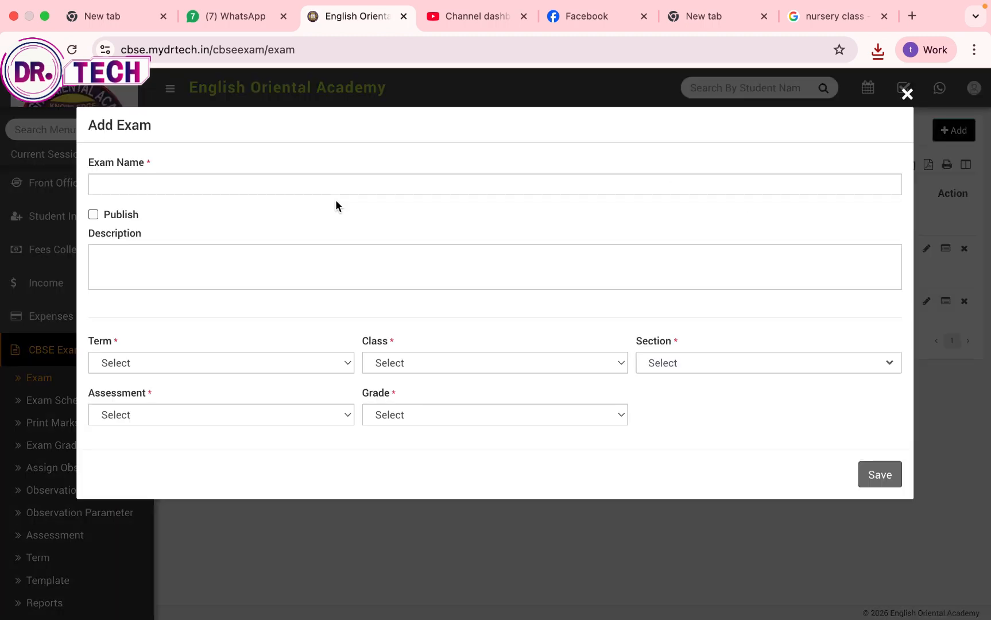
pyautogui.click(318, 186)
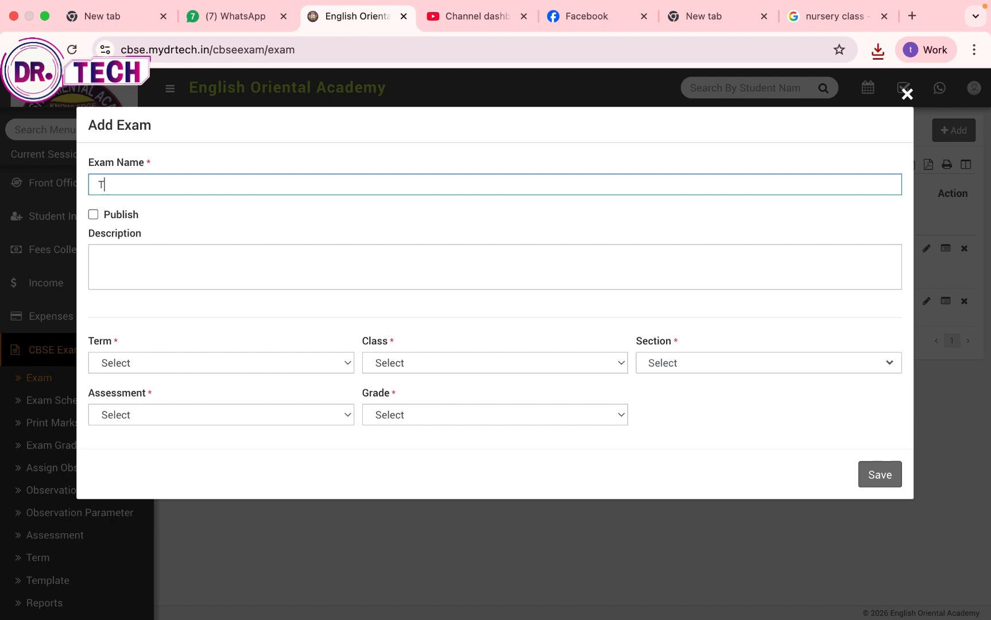
pyautogui.click(486, 274)
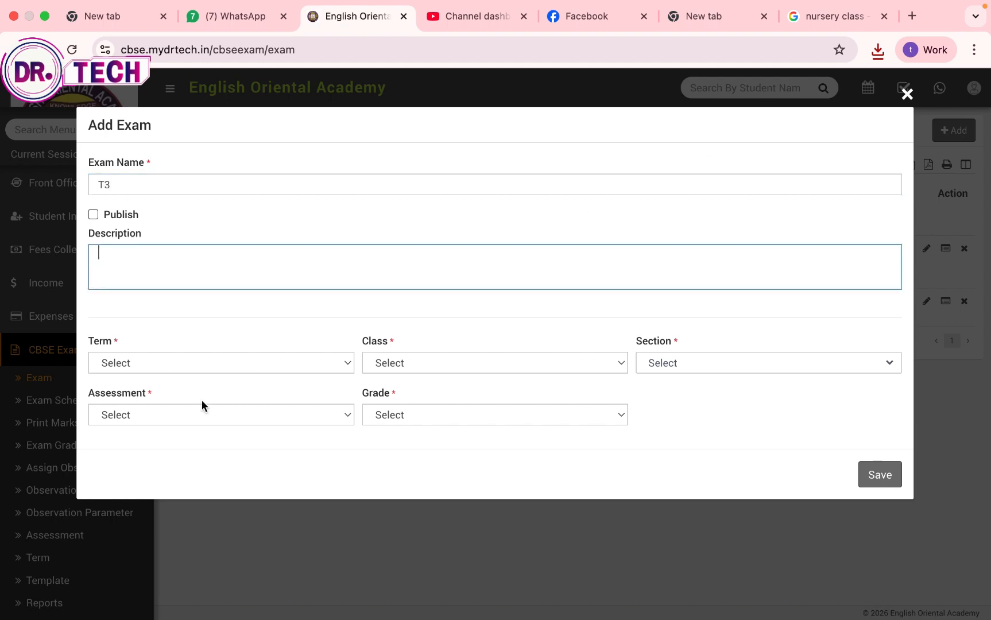
# Assign the new exam to term 3rd Term (T3), Class I and all of its sections
pyautogui.click(213, 375)
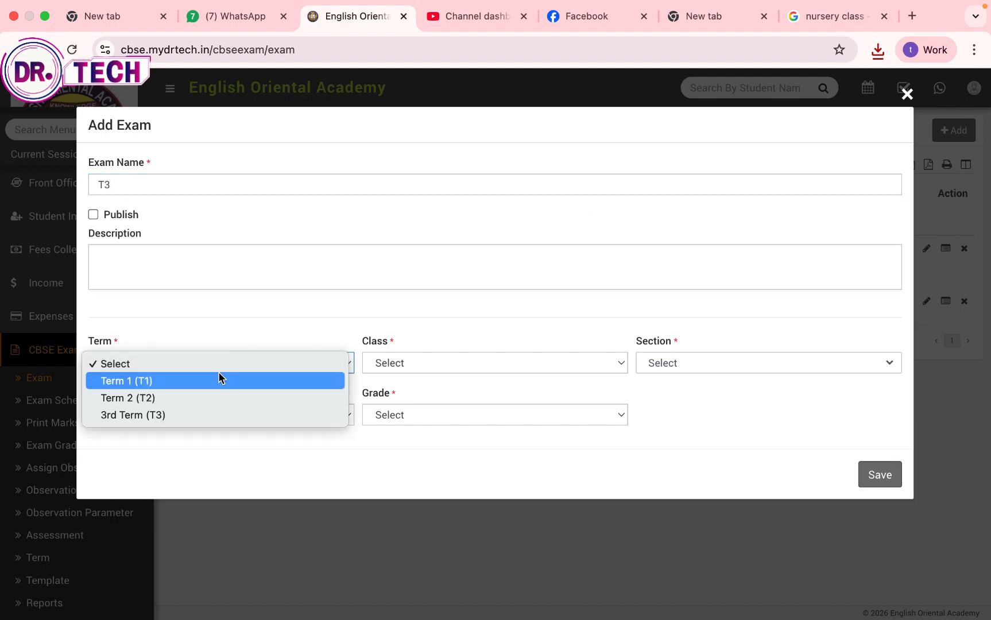
pyautogui.click(205, 411)
pyautogui.click(418, 362)
pyautogui.click(422, 380)
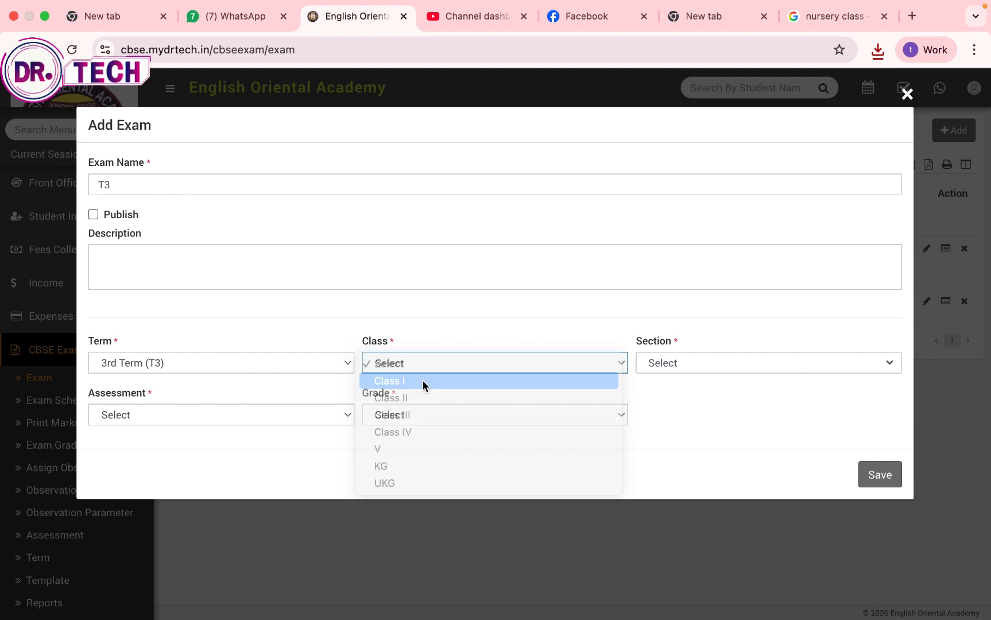
pyautogui.click(688, 366)
pyautogui.click(673, 384)
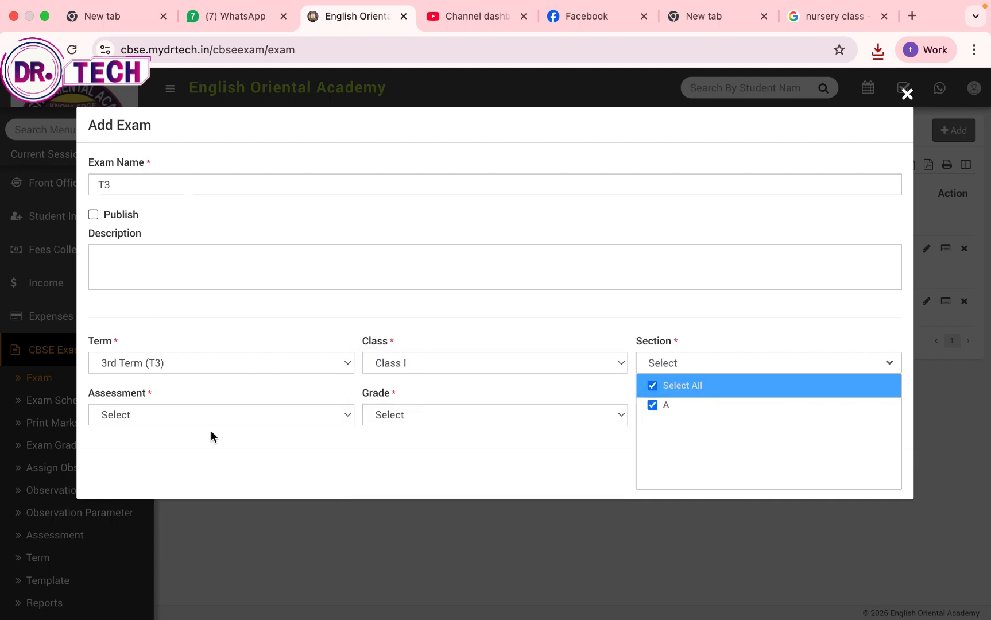
# Set the exam's assessment to Assessment 2 and its grade to Exam Grade 2, and save the exam
pyautogui.click(204, 417)
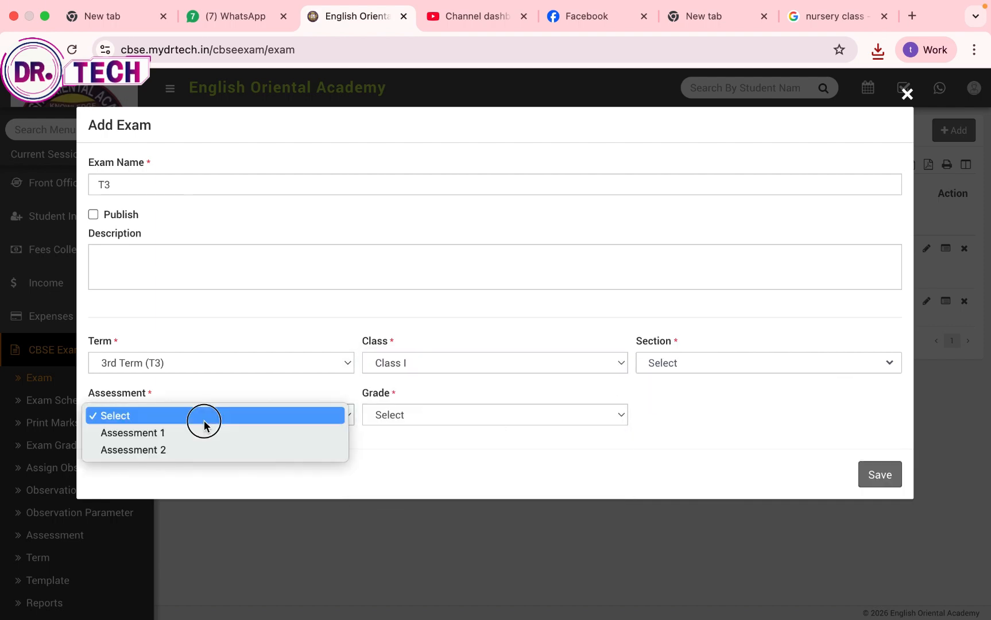
pyautogui.click(194, 451)
pyautogui.click(424, 413)
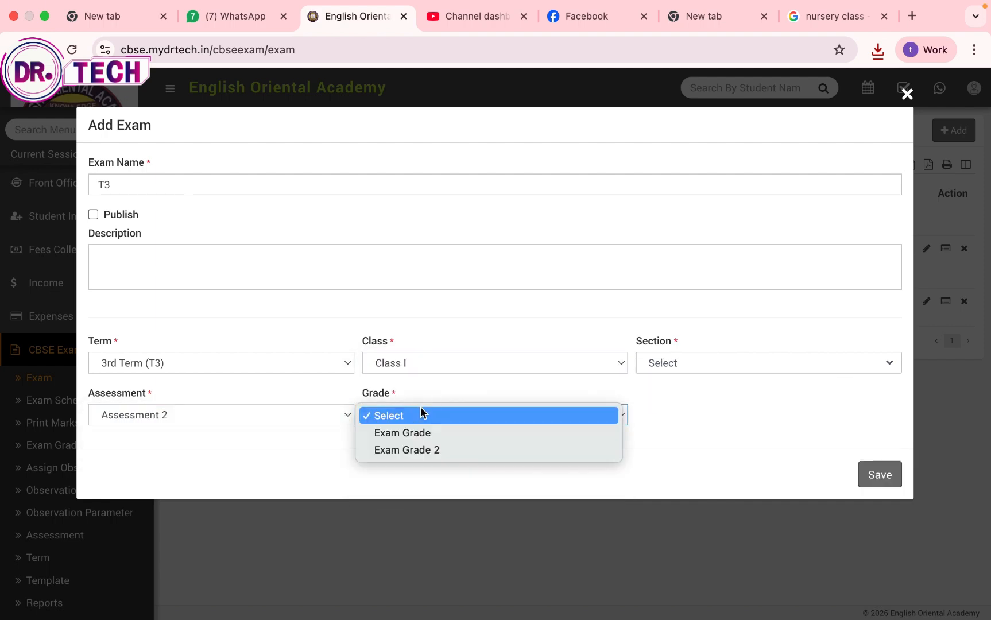
pyautogui.click(416, 451)
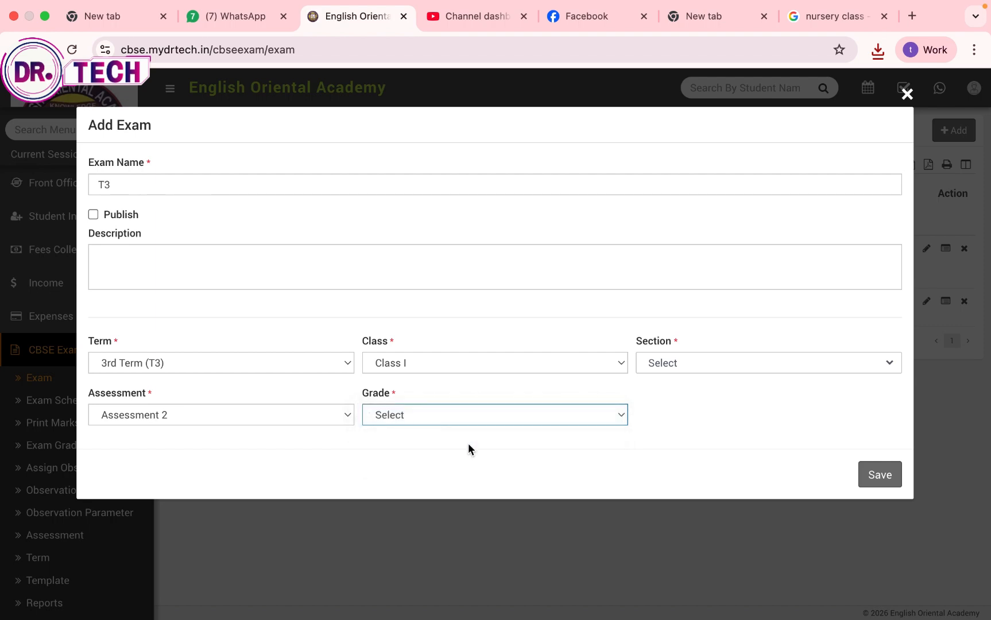
pyautogui.click(887, 467)
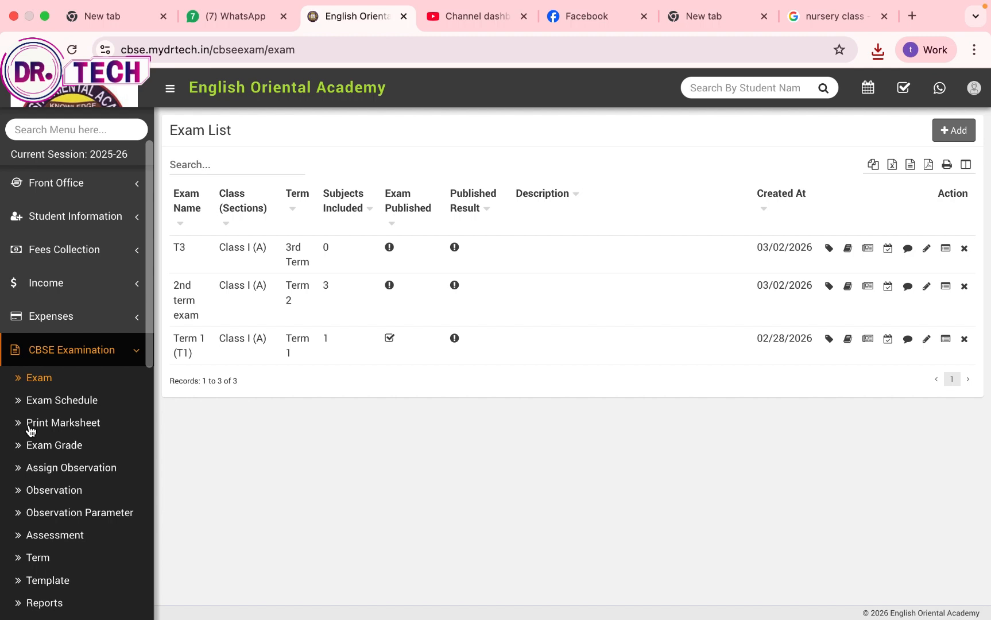
# Check the exam schedule, return to the exam list and assign the Class I (A) student to exam T3
pyautogui.click(45, 406)
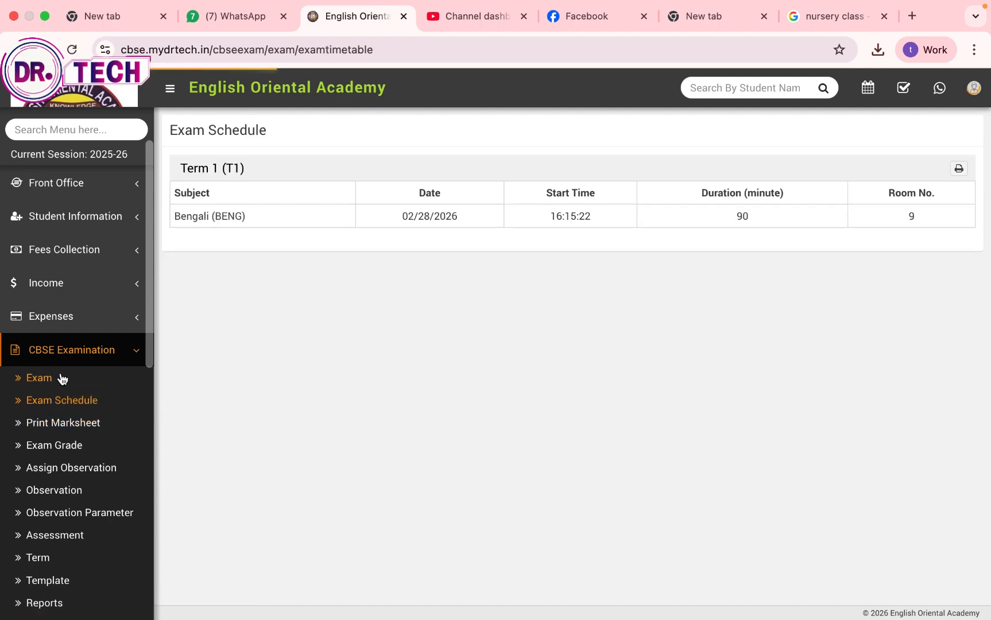
pyautogui.click(58, 379)
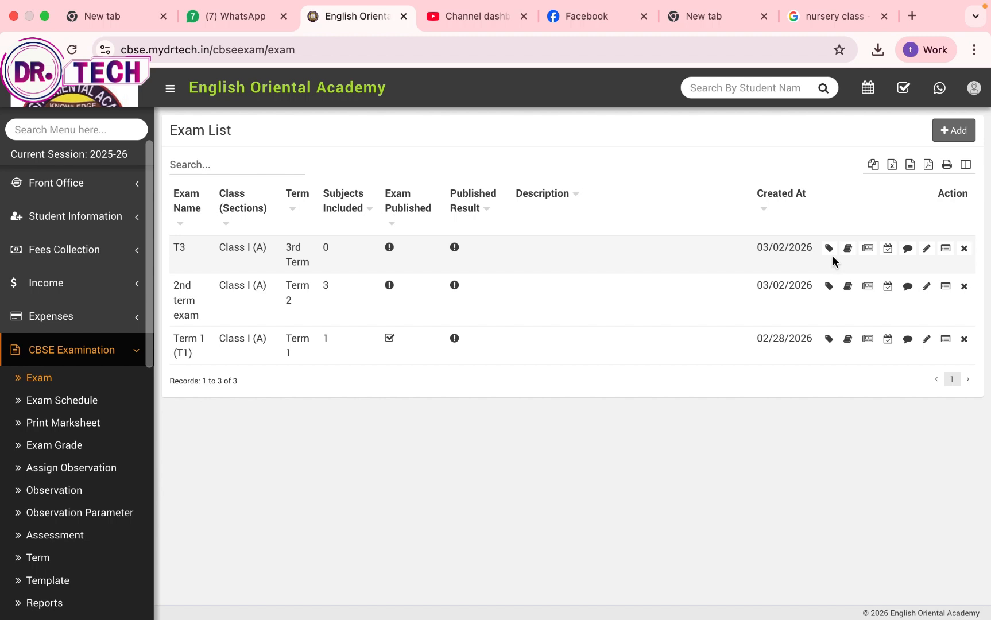
pyautogui.click(831, 253)
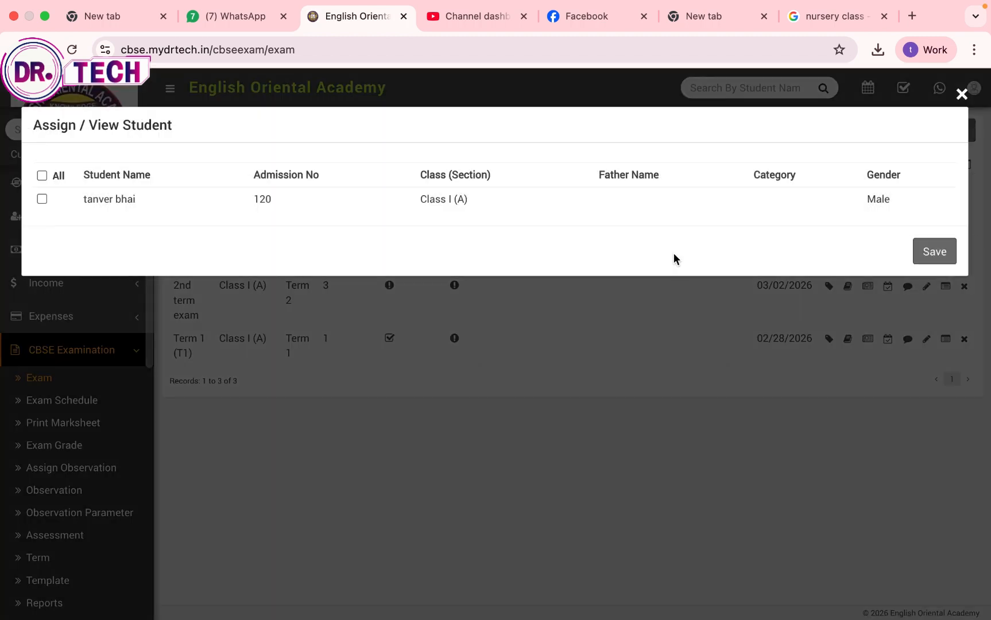
pyautogui.click(42, 200)
pyautogui.click(930, 251)
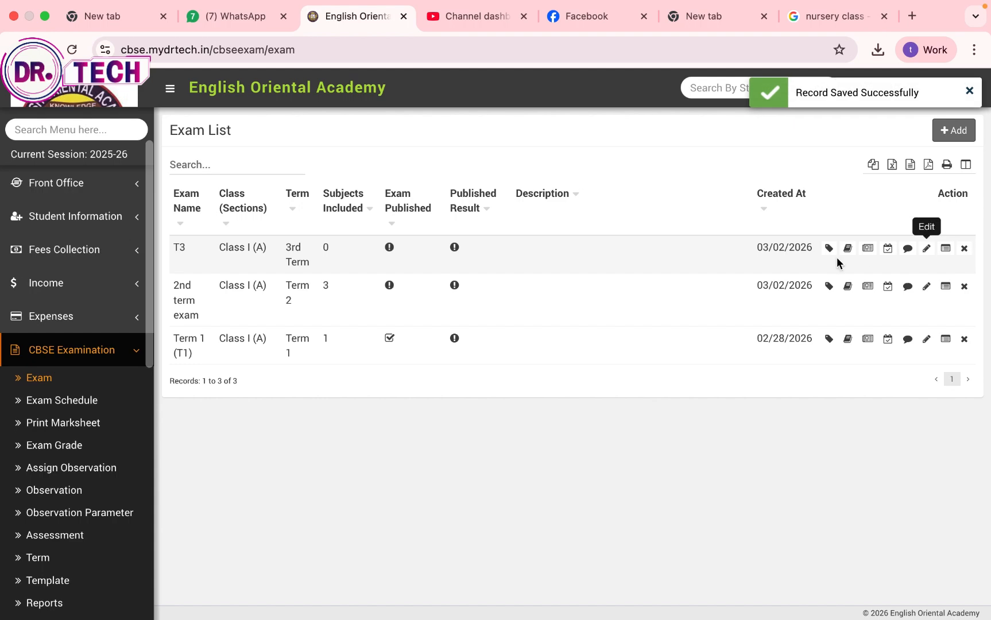
# Add Bengali (BENG) as an exam subject of T3 with the Writing assessment
pyautogui.click(847, 254)
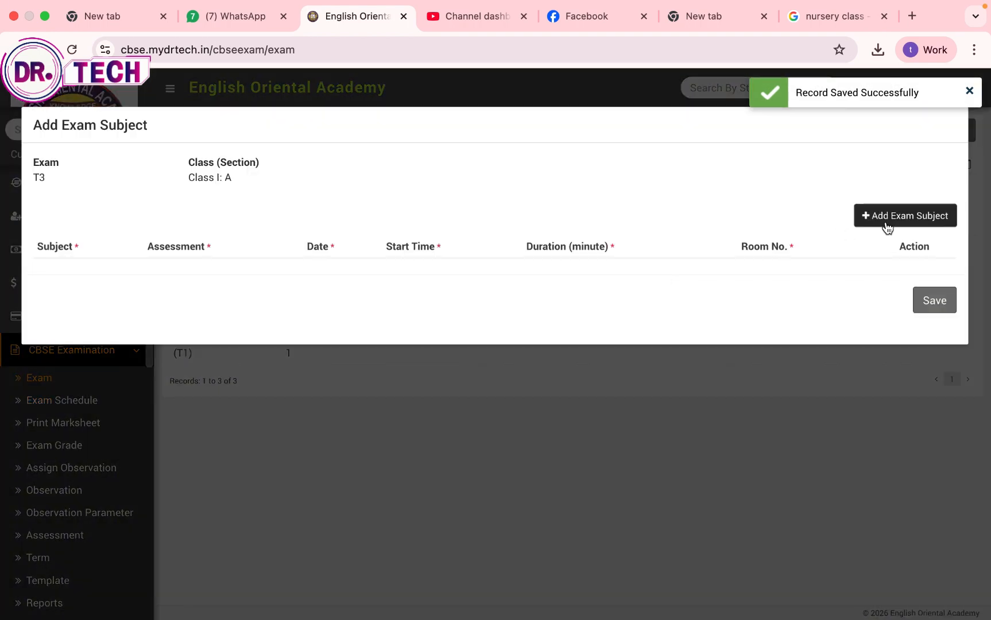
pyautogui.click(887, 218)
pyautogui.click(231, 289)
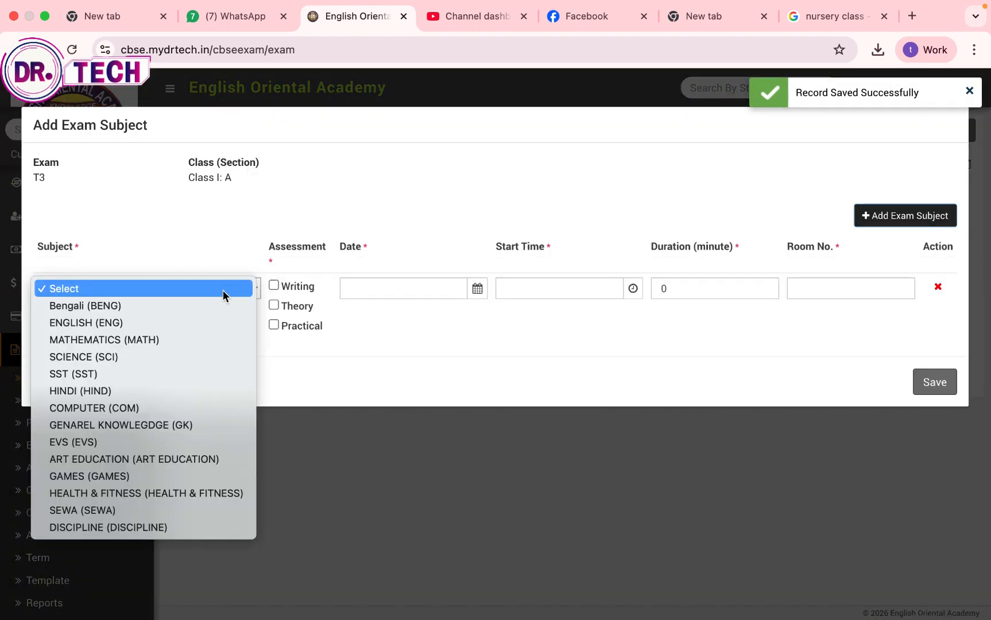
pyautogui.click(173, 307)
pyautogui.click(273, 286)
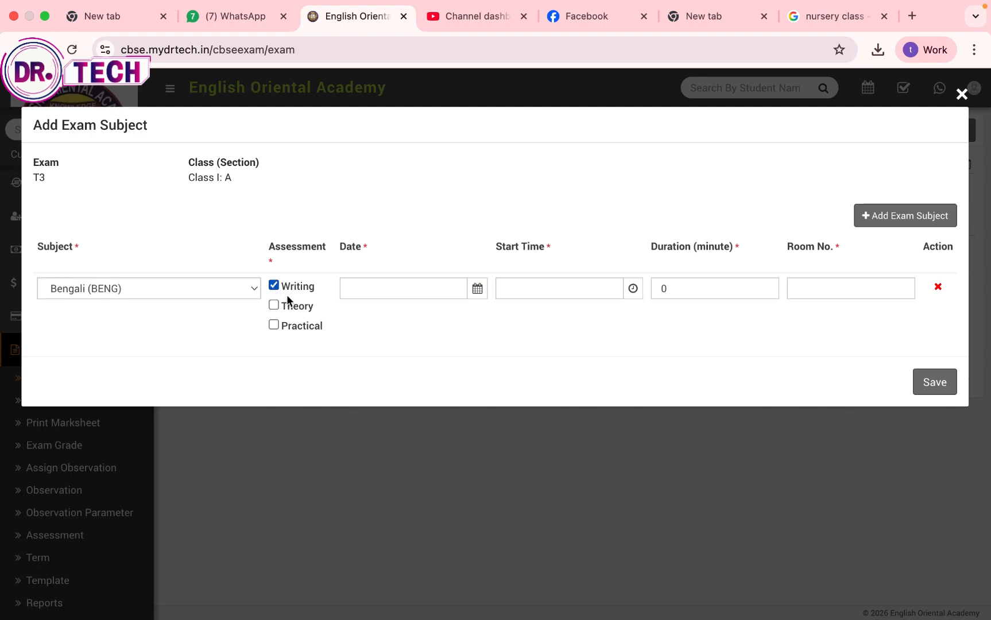
# Schedule the Bengali exam for 03/03/2026 at 12:00:00, lasting 120 minutes in room 2
pyautogui.click(425, 290)
pyautogui.write('100')
pyautogui.click(581, 289)
pyautogui.click(387, 287)
pyautogui.click(478, 293)
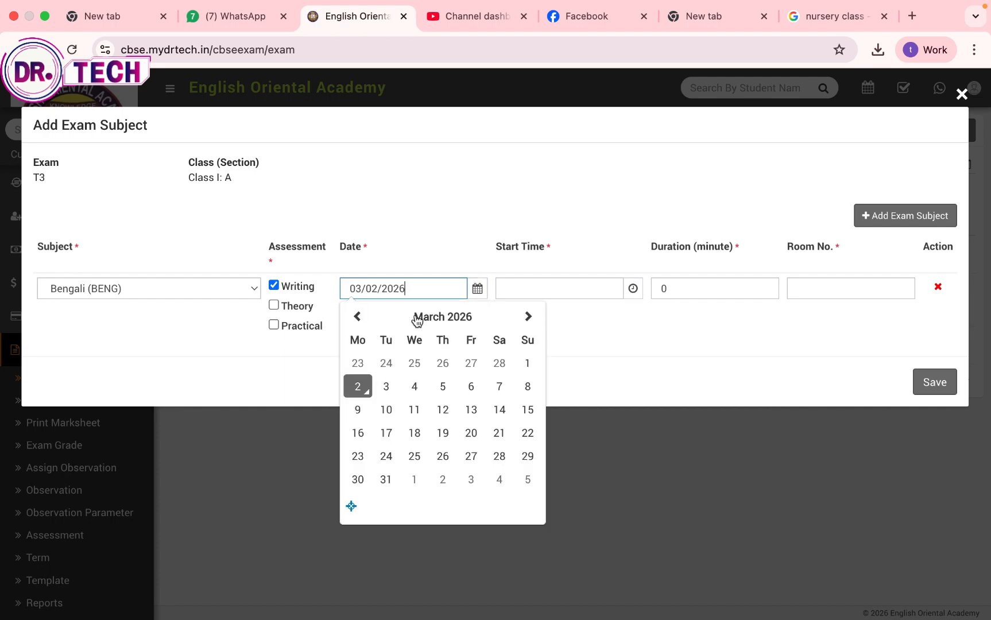
pyautogui.click(389, 384)
pyautogui.click(559, 291)
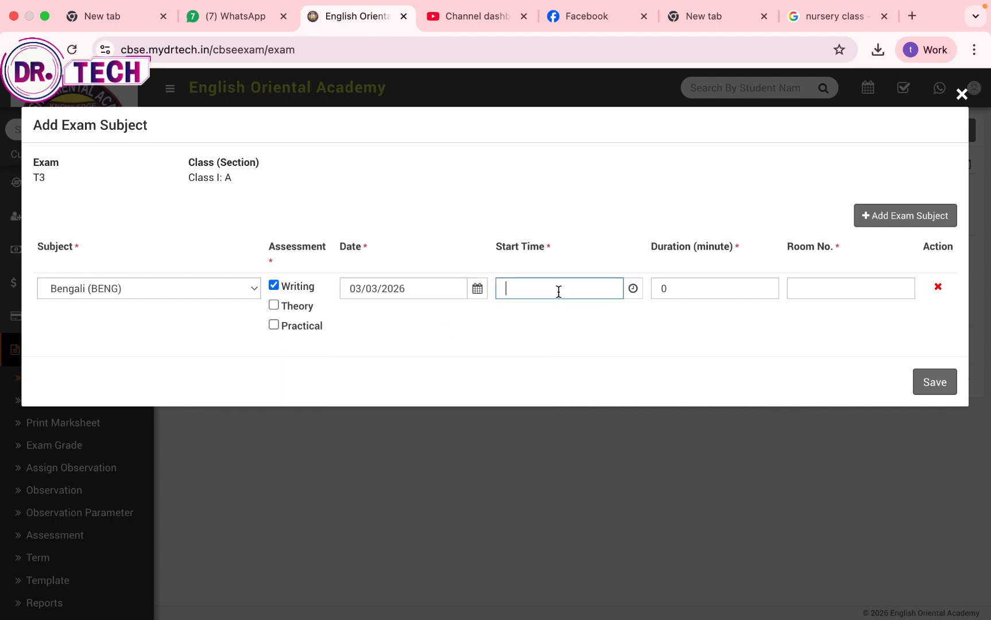
pyautogui.write('12:00:00')
pyautogui.click(679, 290)
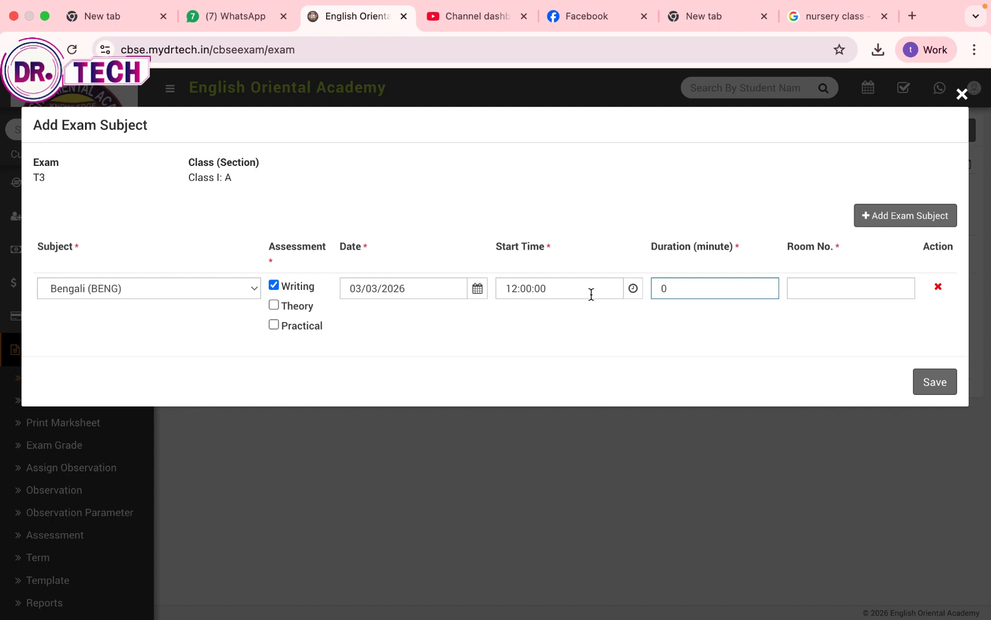
pyautogui.press('BackSpace')
pyautogui.click(828, 290)
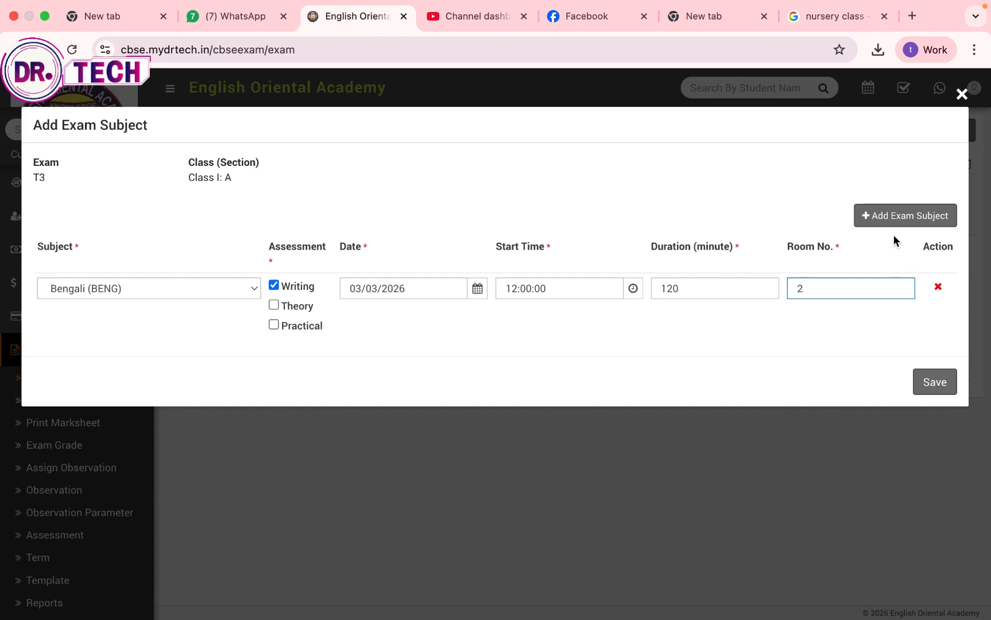
# Add ENGLISH (ENG) as a second exam subject with the Writing assessment, dated 03/10/2026
pyautogui.click(894, 216)
pyautogui.click(138, 357)
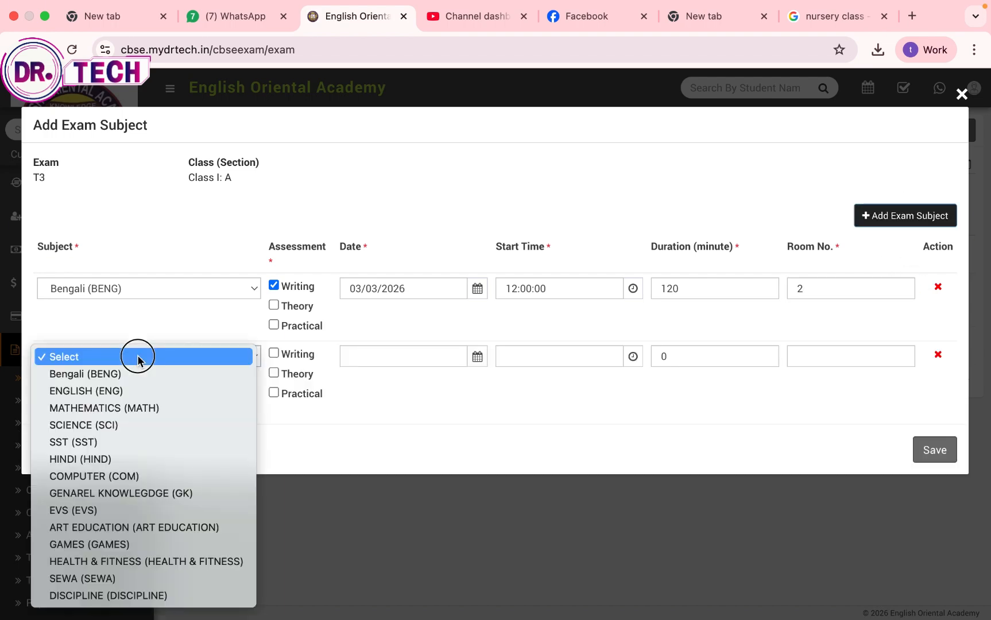
pyautogui.click(133, 391)
pyautogui.click(274, 353)
pyautogui.click(392, 362)
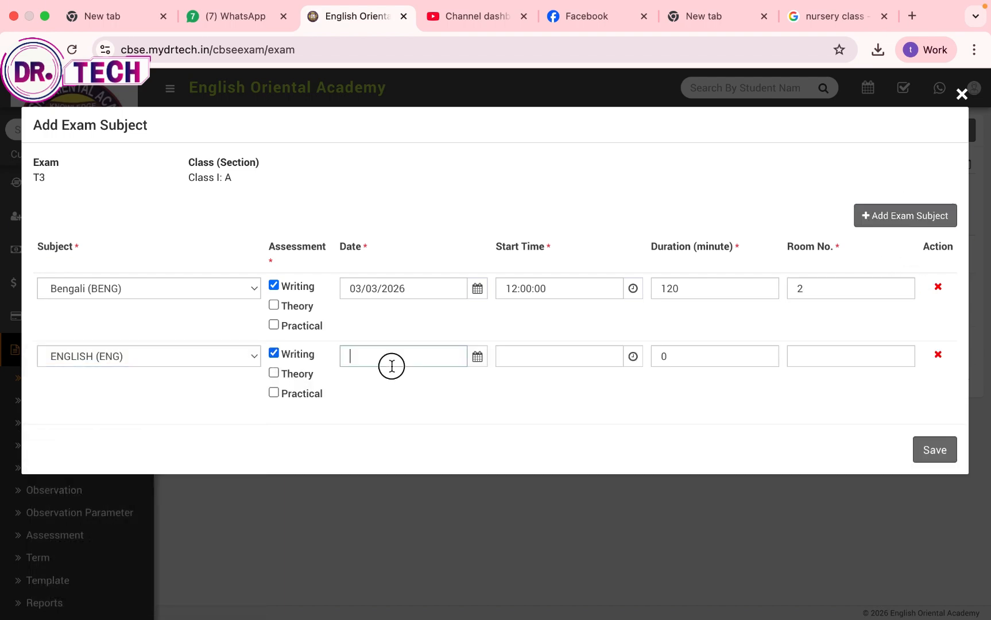
pyautogui.click(477, 357)
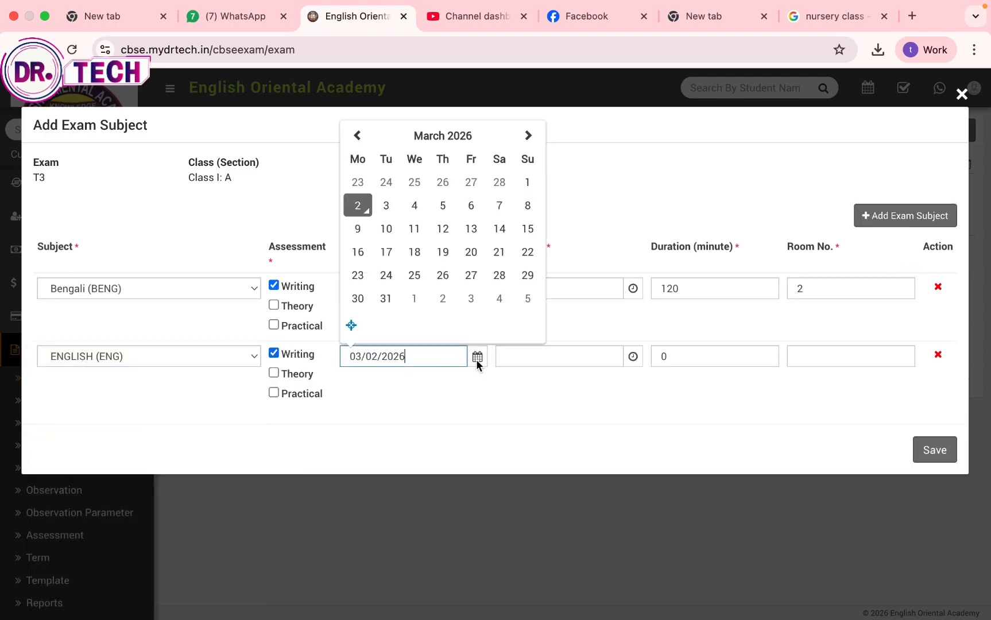
pyautogui.click(386, 230)
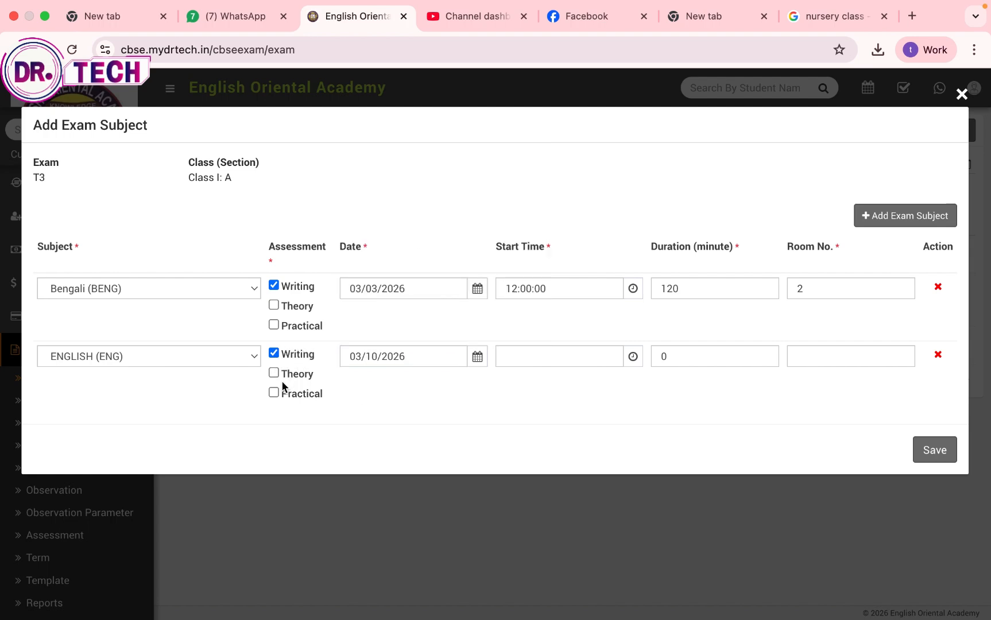
# Set the English exam's start time to 12:00:00, its duration to 120 minutes and its room to 2
pyautogui.click(524, 362)
pyautogui.write('12')
pyautogui.click(685, 356)
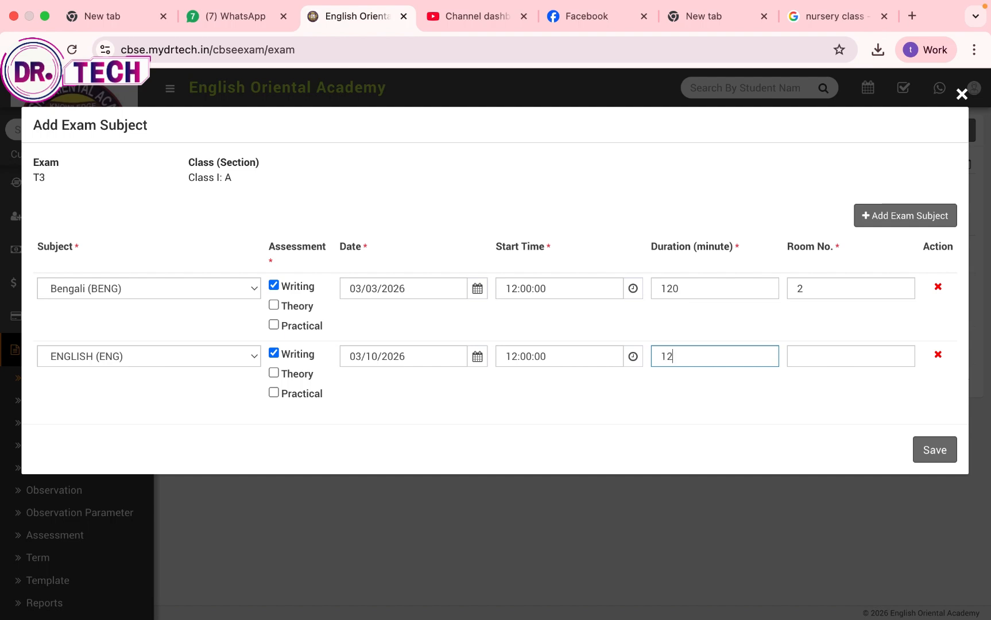
pyautogui.write('120')
pyautogui.click(867, 361)
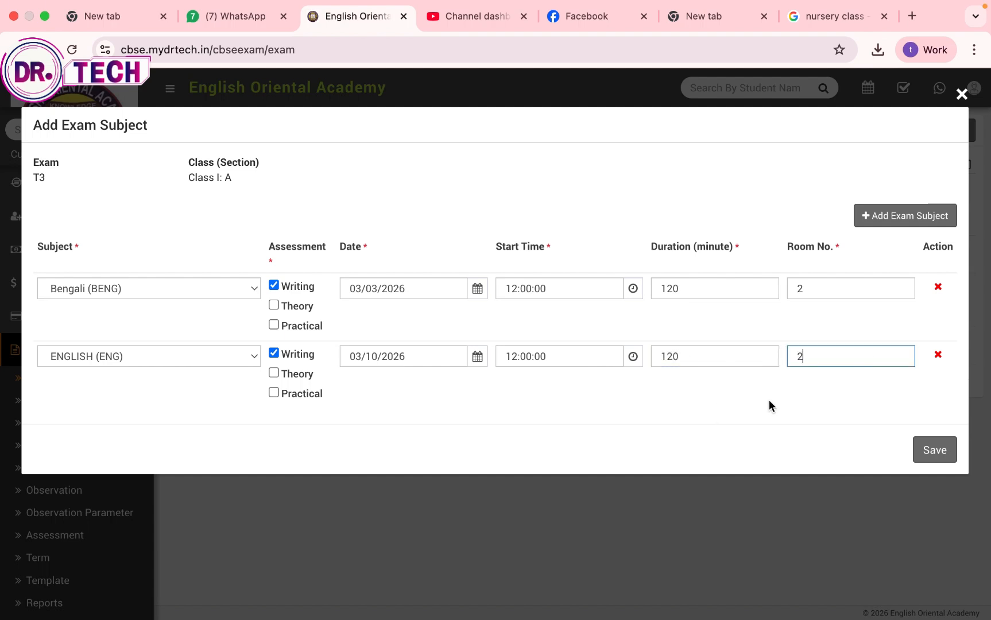
pyautogui.write('2')
# Add MATHEMATICS (MATH) as a third exam subject with the Writing assessment, dated 03/11/2026
pyautogui.click(905, 217)
pyautogui.click(211, 427)
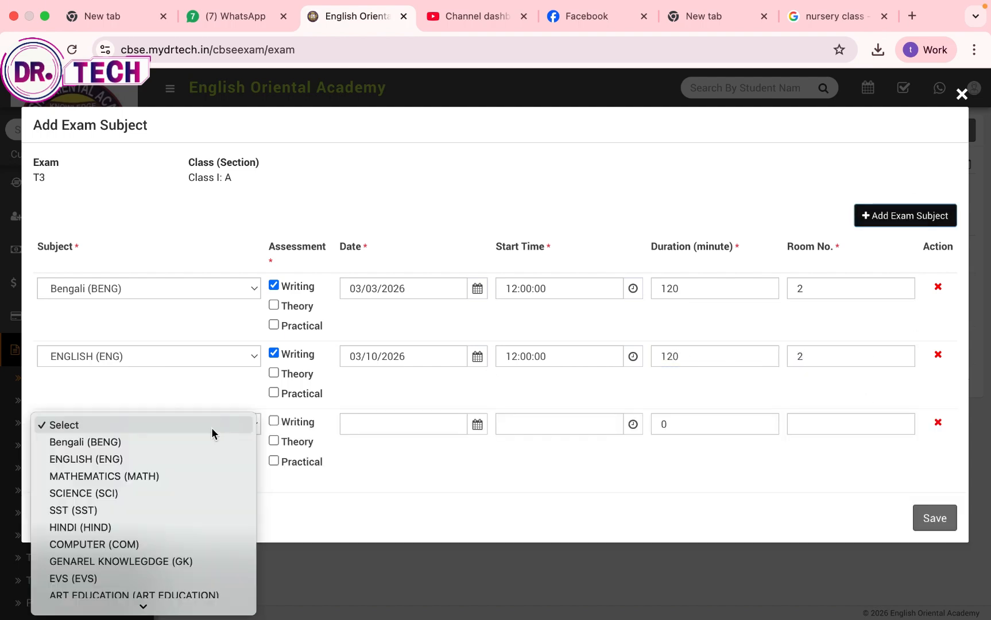
pyautogui.click(138, 475)
pyautogui.click(274, 423)
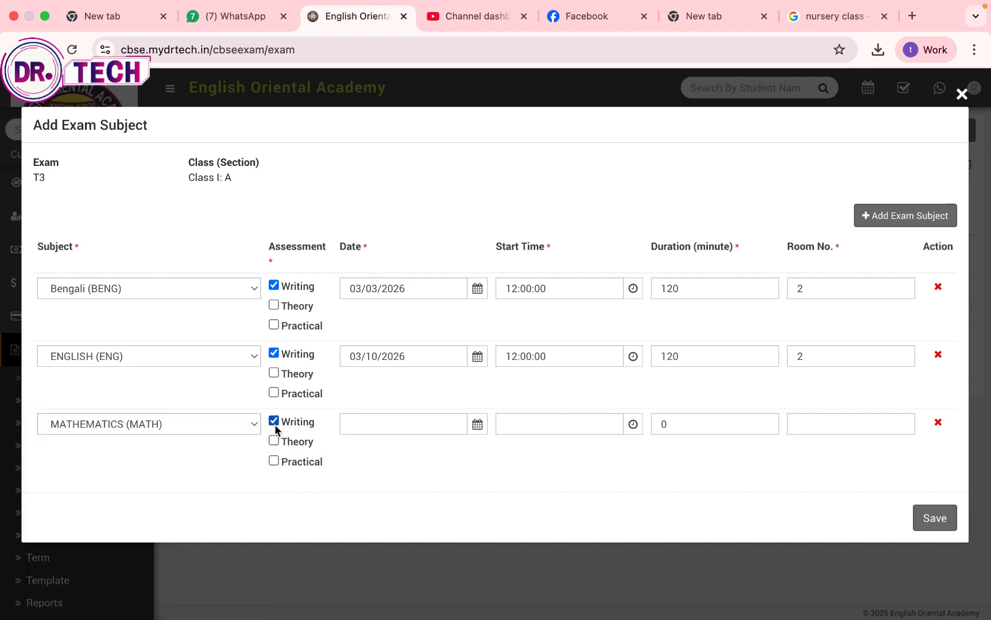
pyautogui.click(419, 426)
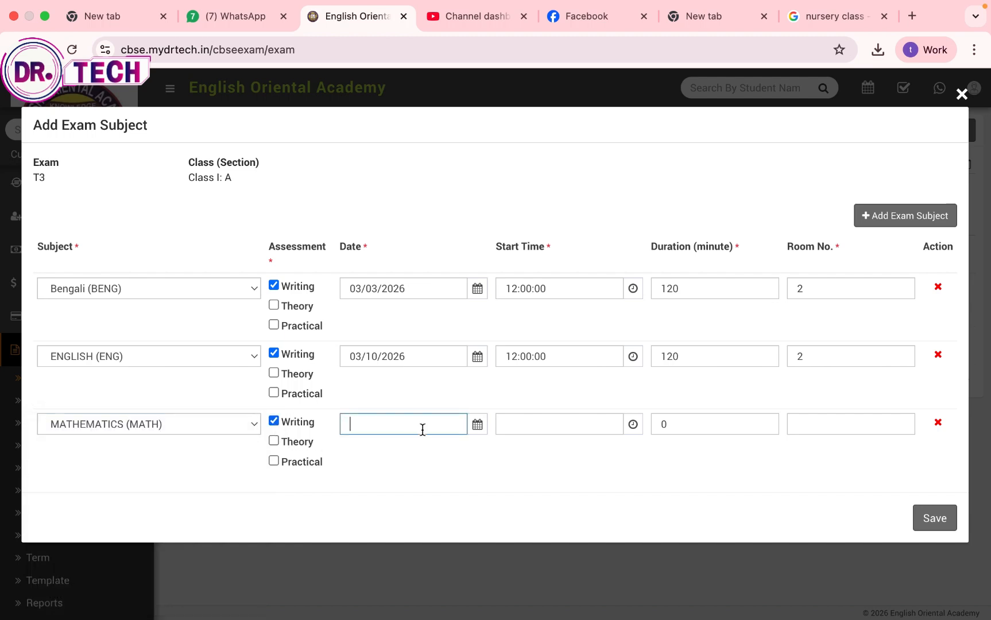
pyautogui.click(484, 425)
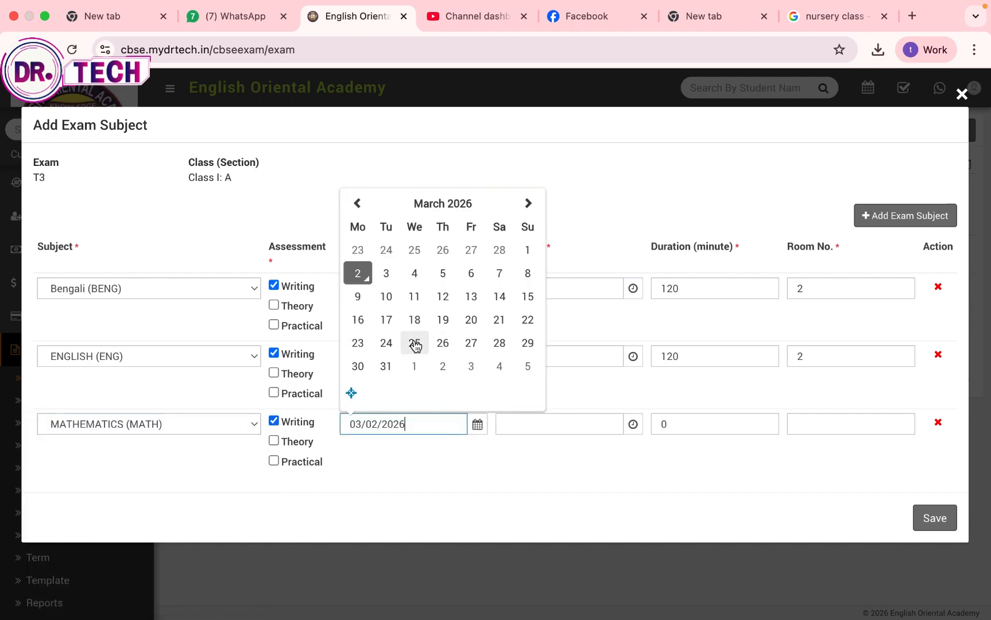
pyautogui.click(415, 296)
# Give the Mathematics exam start time 12:00:00, duration 120 minutes and room 2, and save the exam subjects
pyautogui.click(512, 427)
pyautogui.write('12')
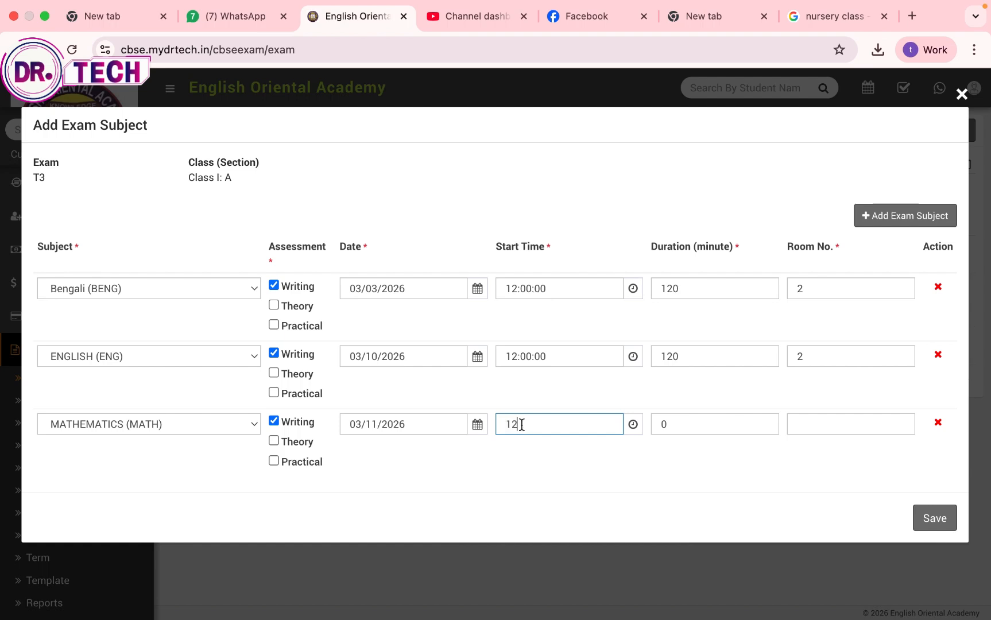
pyautogui.write(':00:00')
pyautogui.click(665, 428)
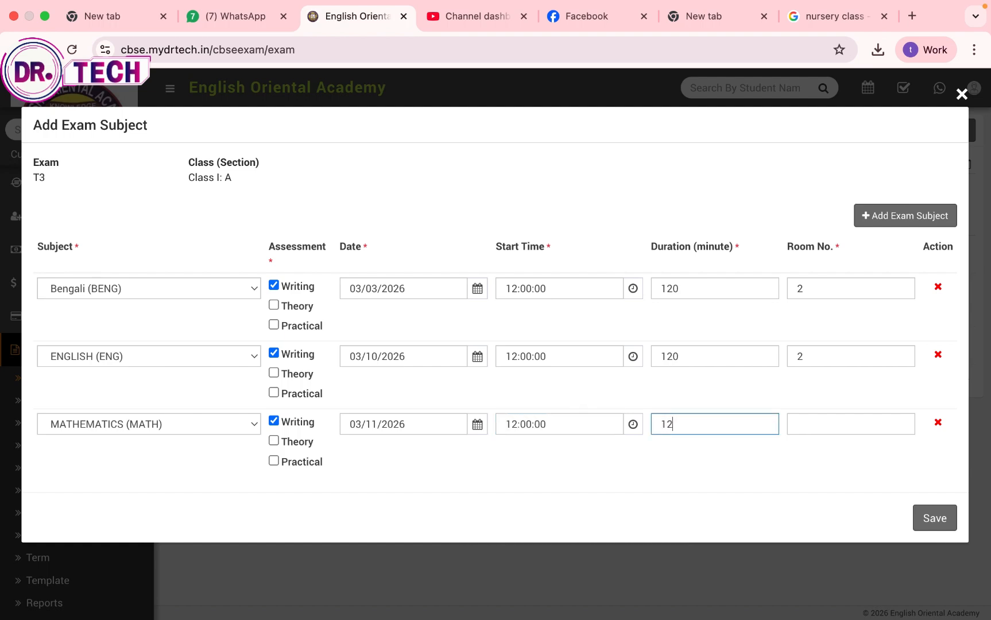
pyautogui.click(835, 423)
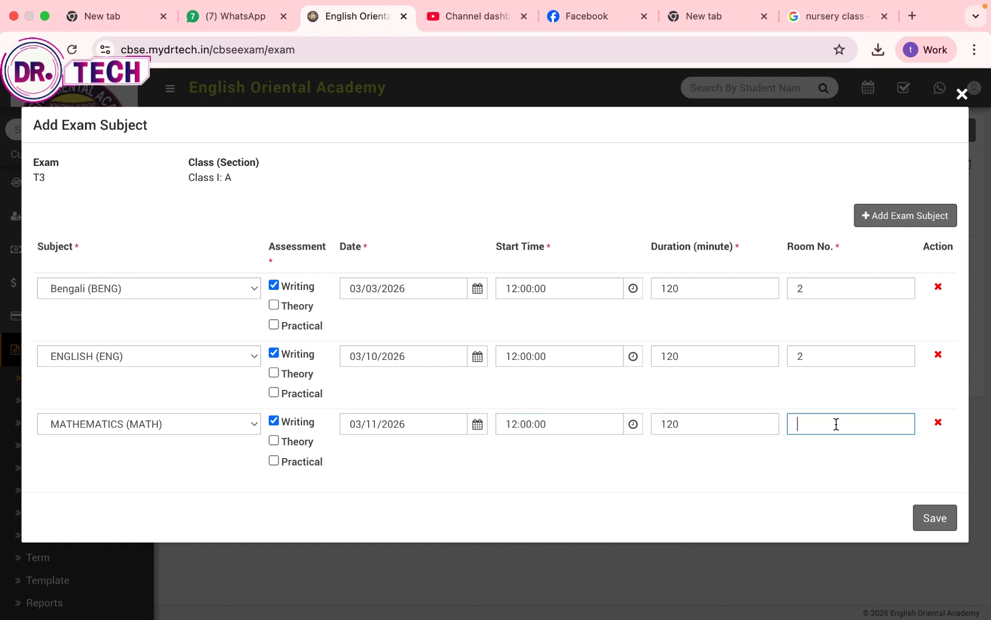
pyautogui.write('2')
pyautogui.click(934, 517)
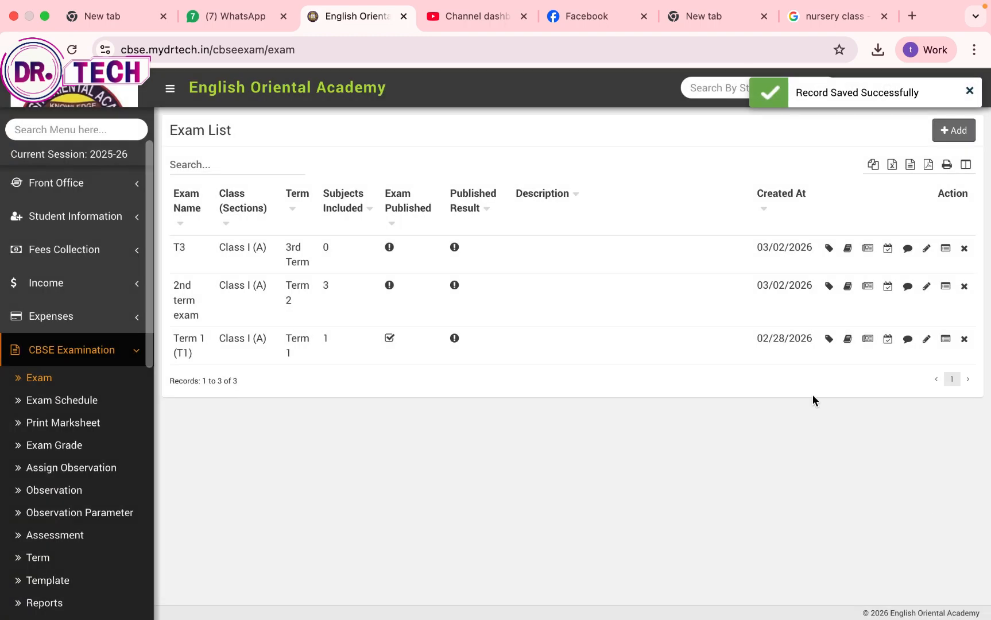
# Enter and save a Bengali Writing mark of 90 for the student in exam T3
pyautogui.click(868, 249)
pyautogui.click(947, 235)
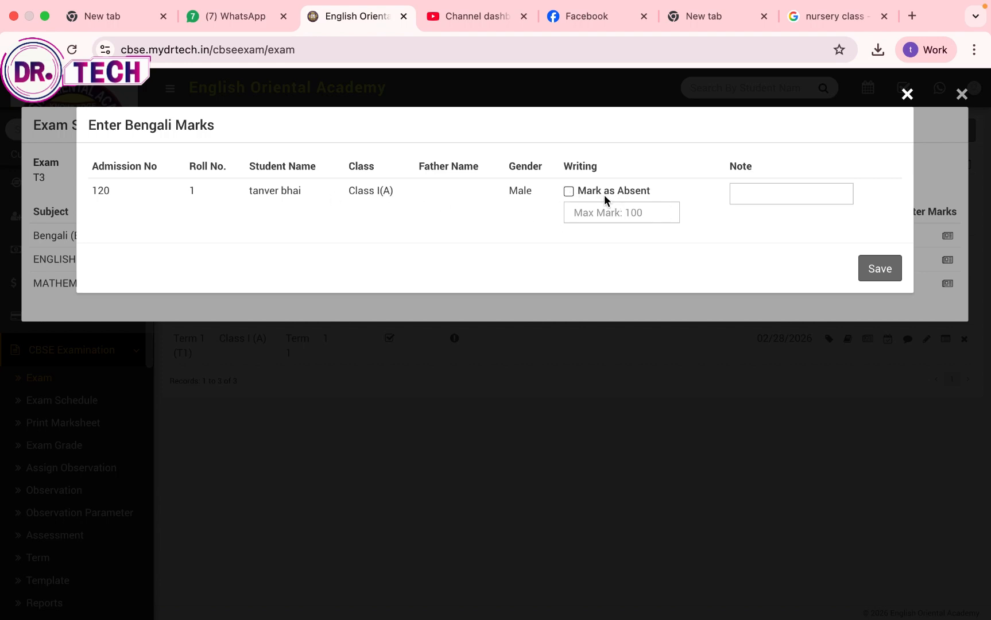
pyautogui.click(598, 213)
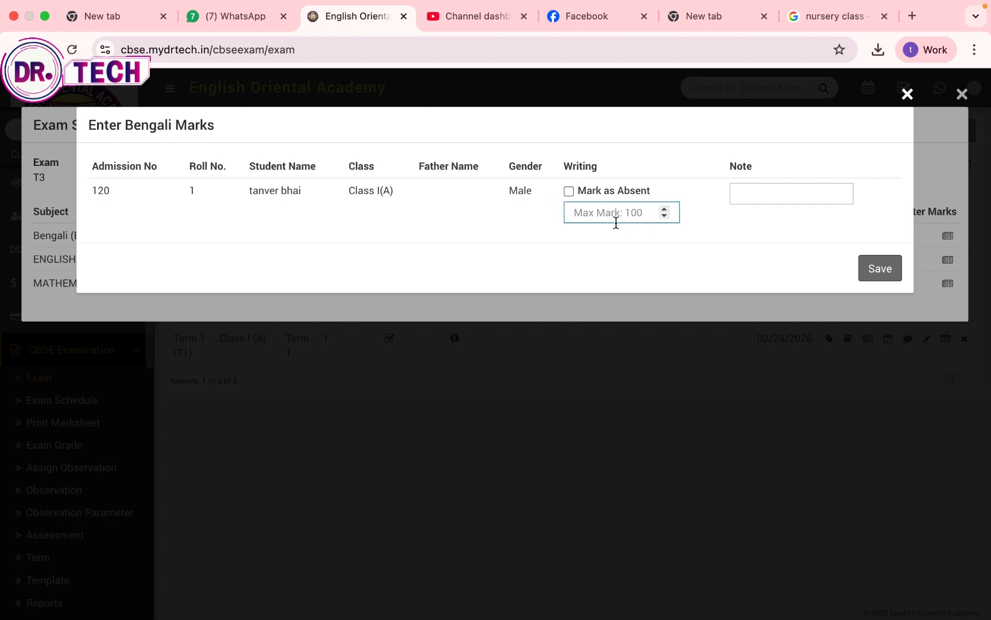
pyautogui.write('9')
pyautogui.press('BackSpace')
pyautogui.write('90')
pyautogui.click(883, 272)
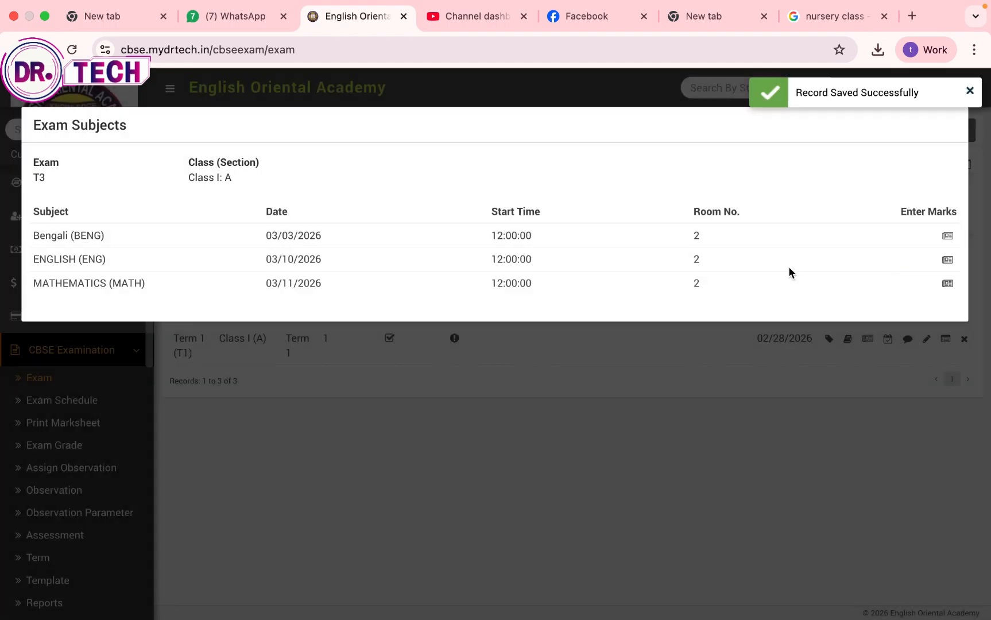
# Enter and save an English Writing mark of 80 for the student
pyautogui.click(947, 259)
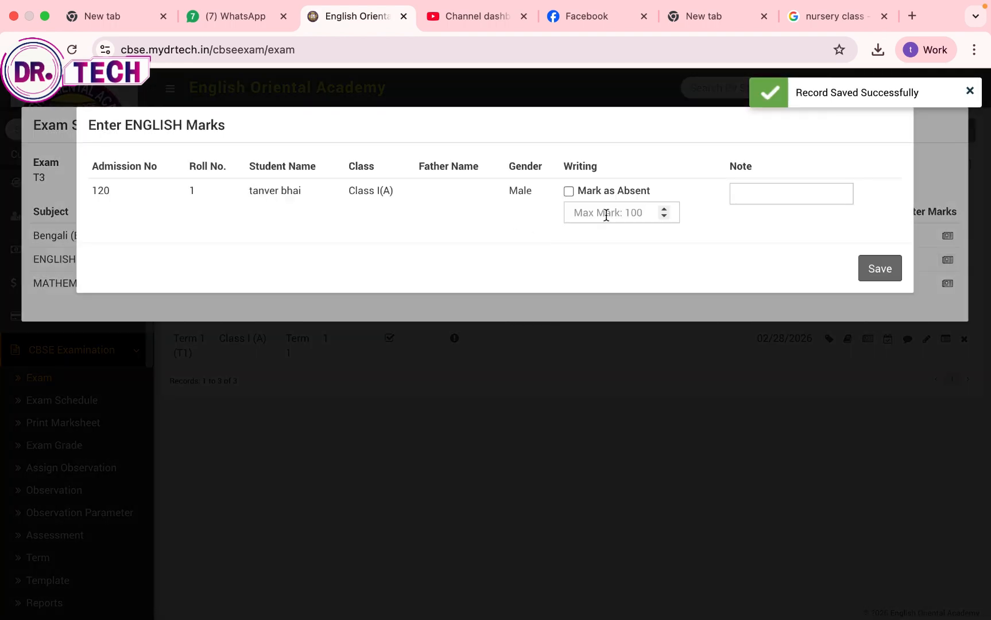
pyautogui.click(605, 213)
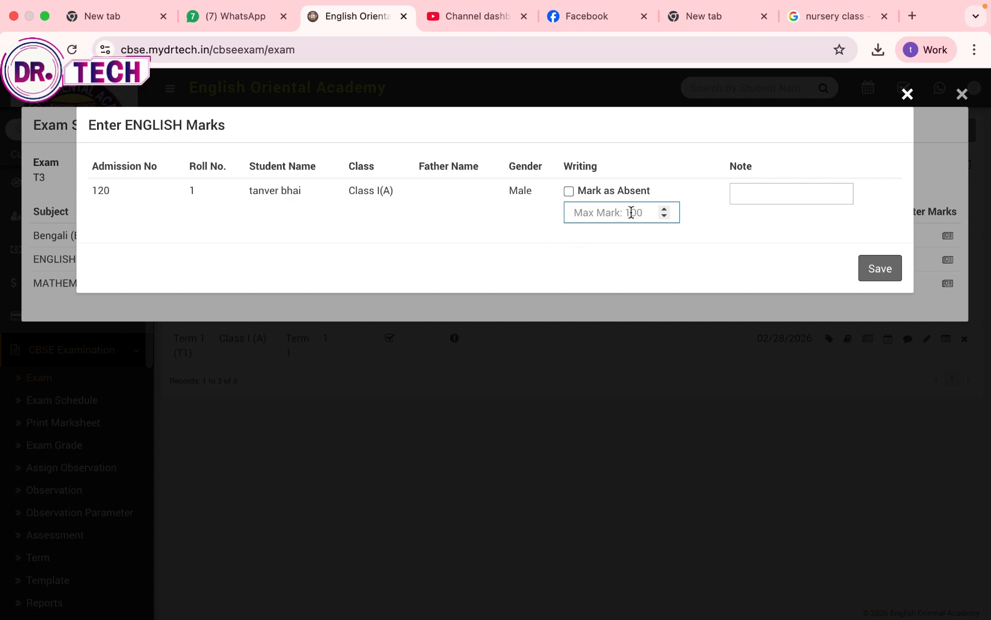
pyautogui.write('80')
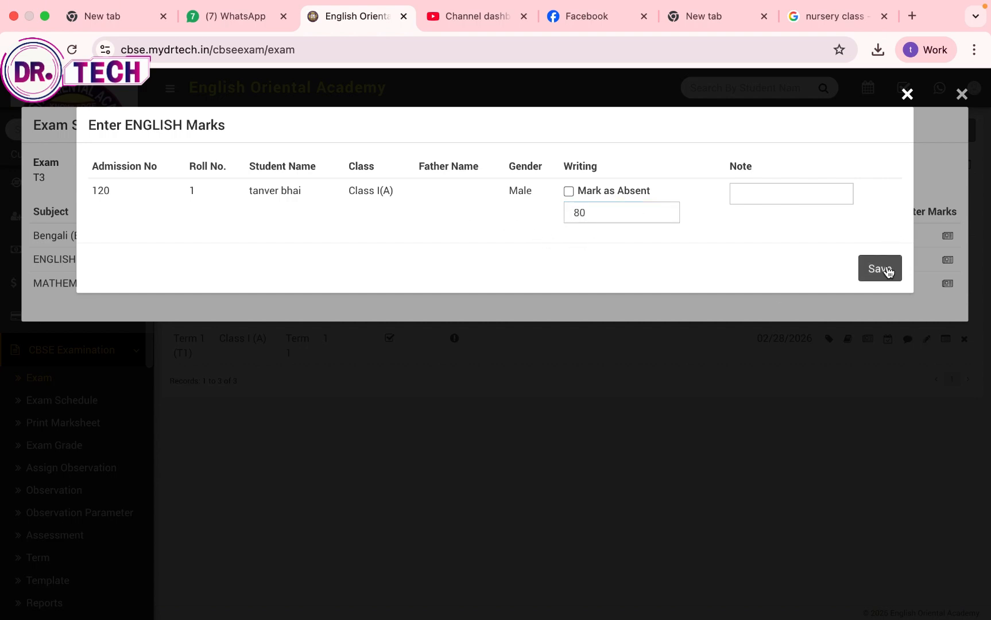
pyautogui.click(884, 270)
# Enter and save a Mathematics Writing mark of 99 for the student, and return to the exam list
pyautogui.click(948, 284)
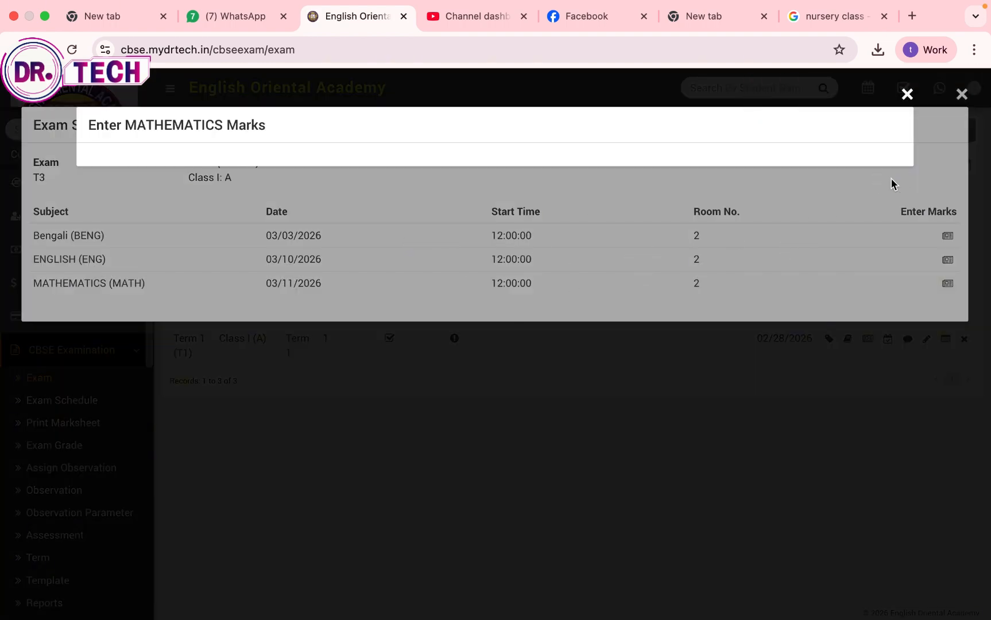
pyautogui.click(907, 94)
pyautogui.click(946, 283)
pyautogui.click(620, 212)
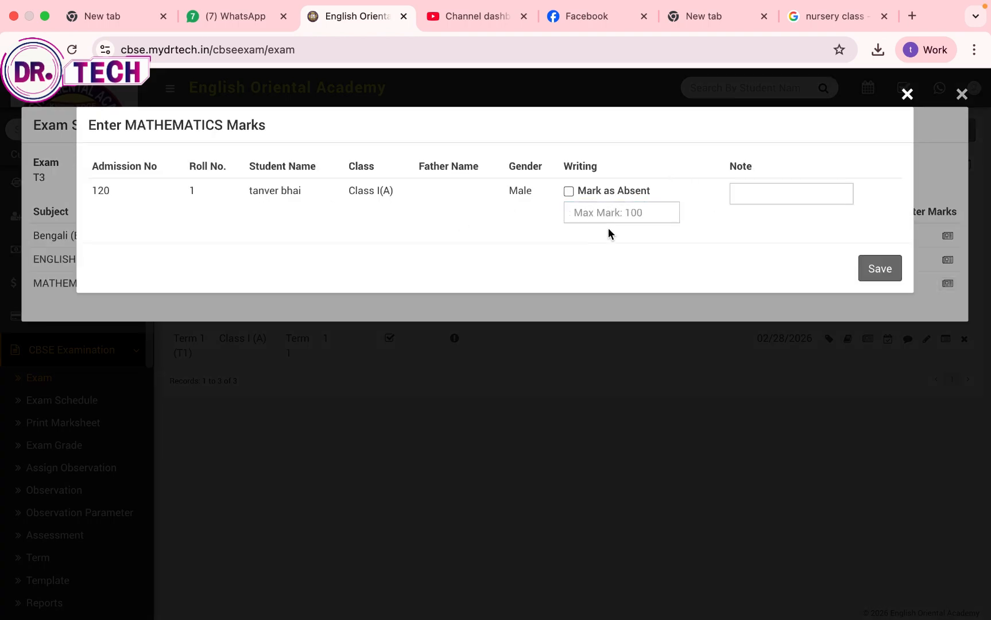
pyautogui.click(593, 214)
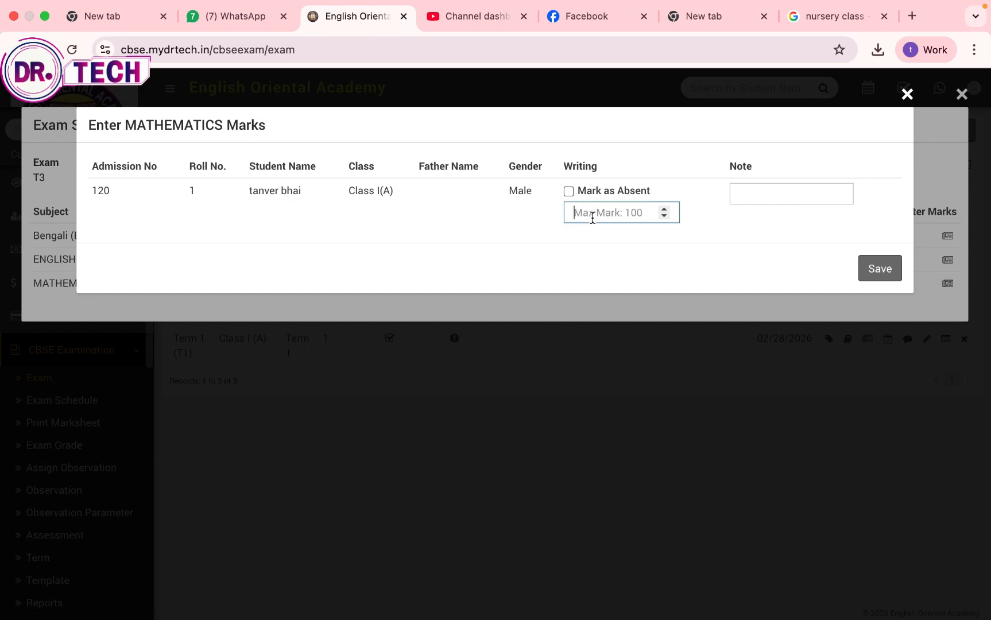
pyautogui.write('99')
pyautogui.click(857, 268)
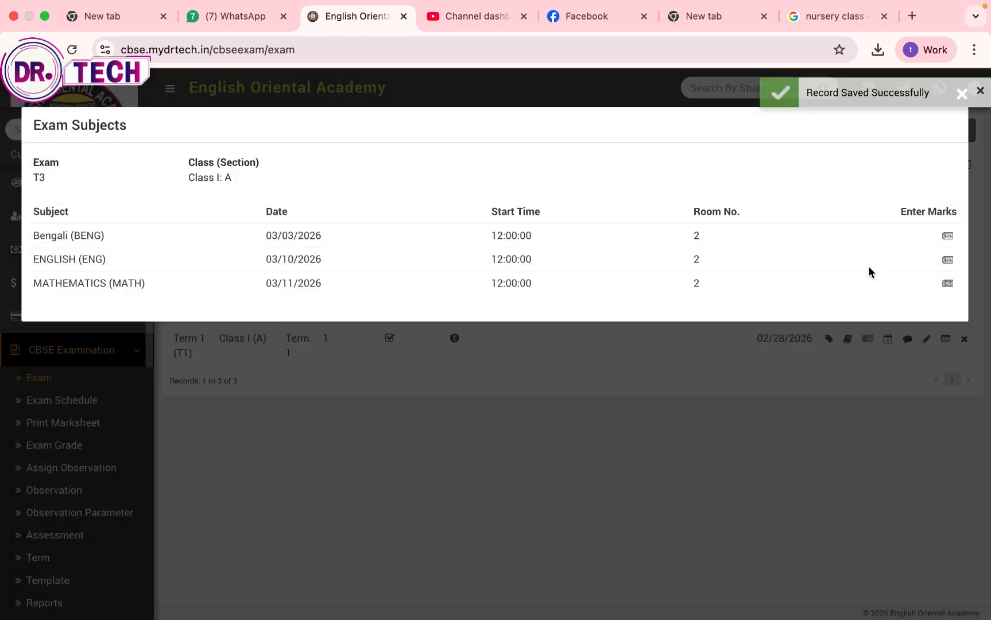
pyautogui.click(966, 93)
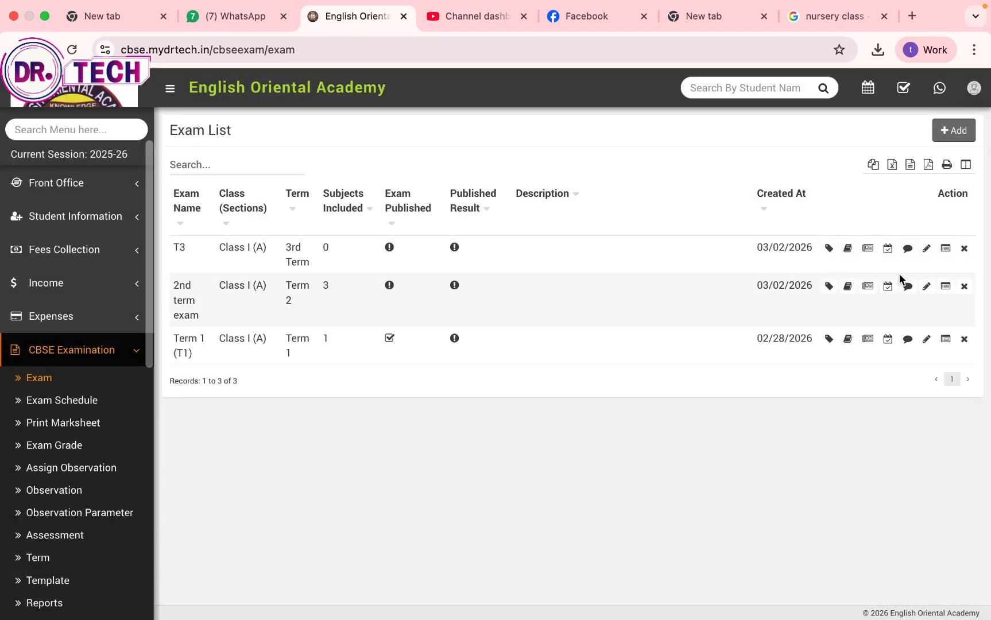
# Record exam T3 attendance with 3 total attendance days and 3 present days for the student, and save it
pyautogui.click(888, 248)
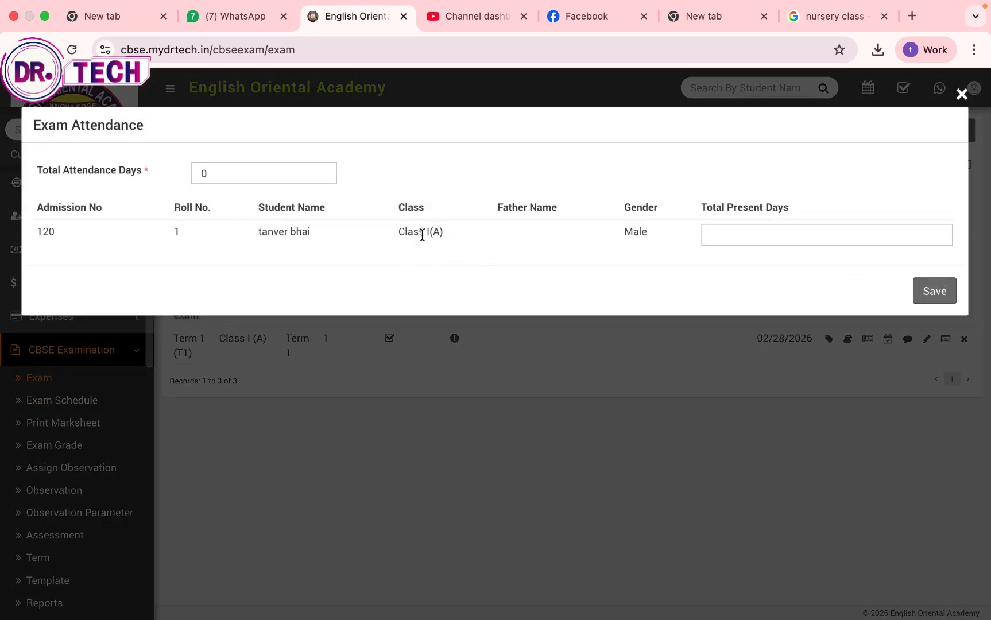
pyautogui.click(266, 183)
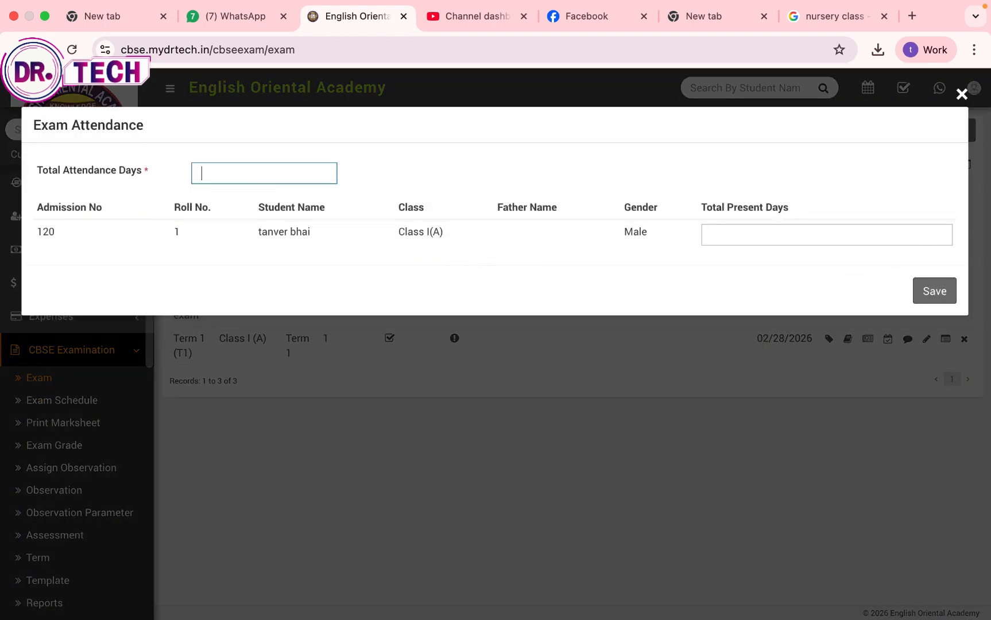
pyautogui.write('3')
pyautogui.click(704, 234)
pyautogui.write('3')
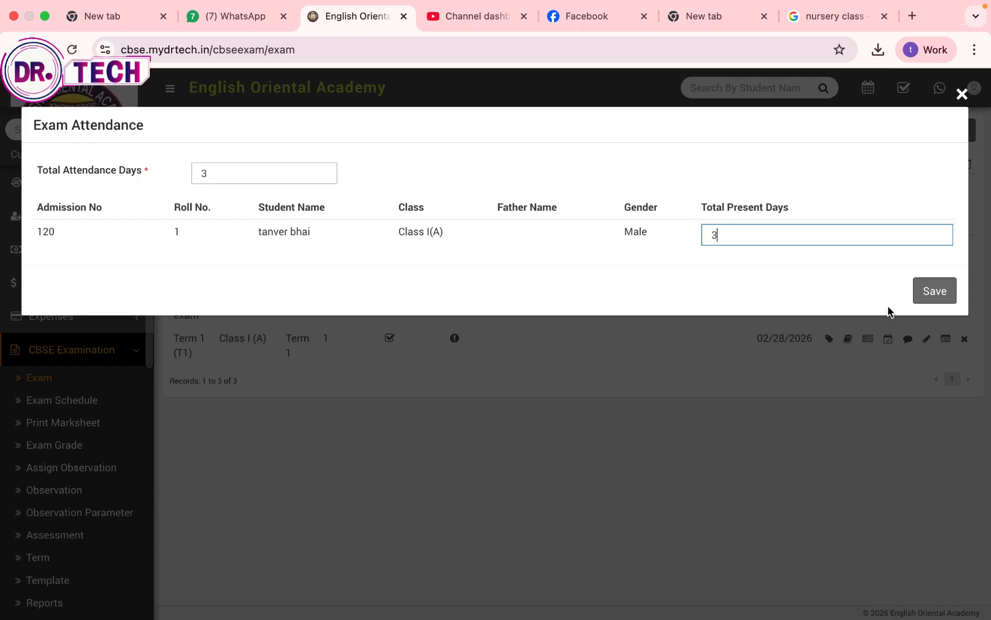
pyautogui.click(927, 299)
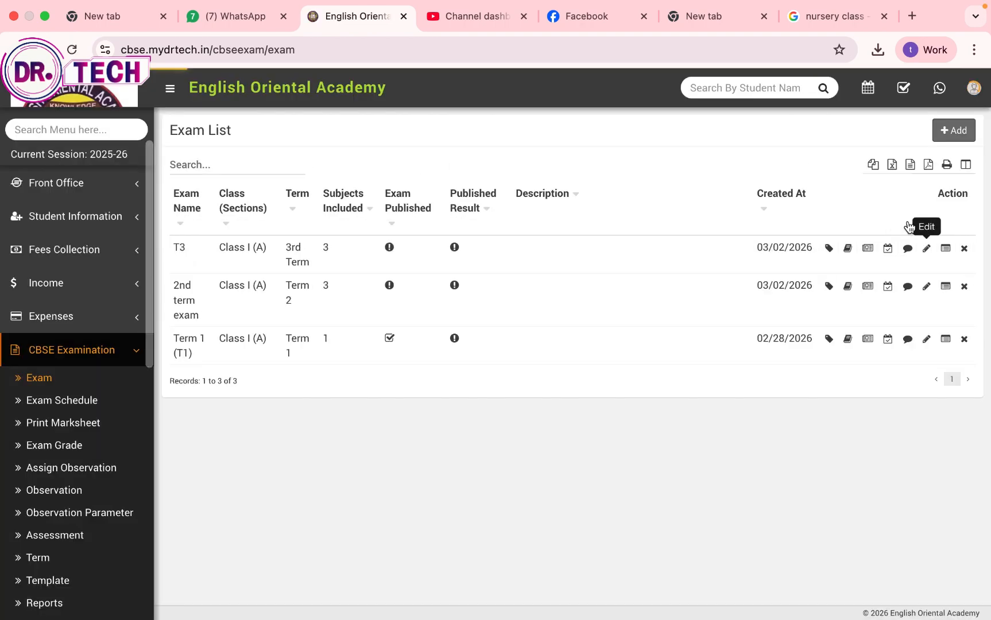
# Enter and save the teacher remark "very ggod" for the student in exam T3
pyautogui.click(907, 249)
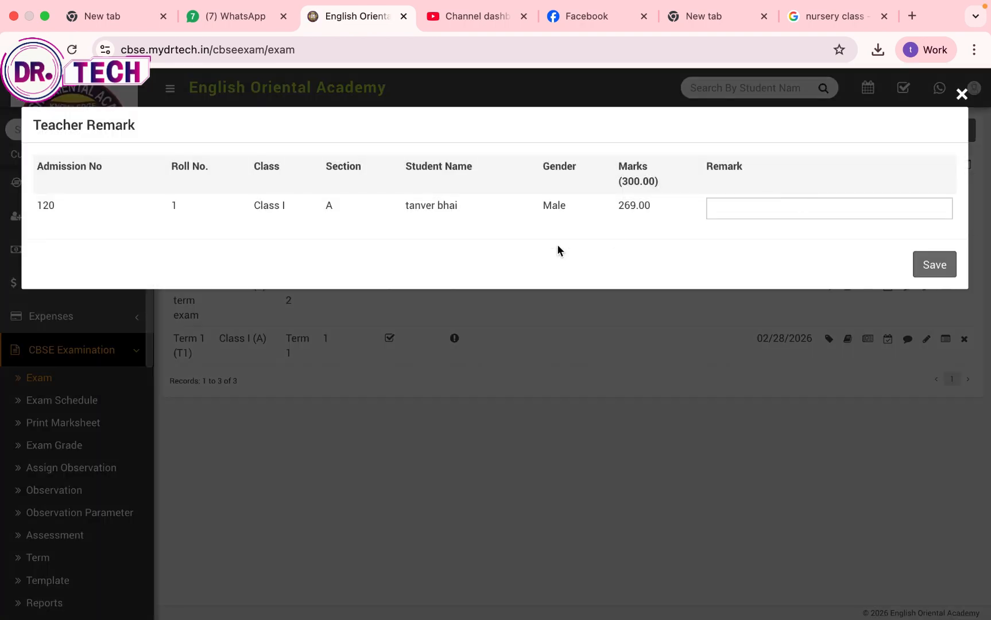
pyautogui.click(797, 209)
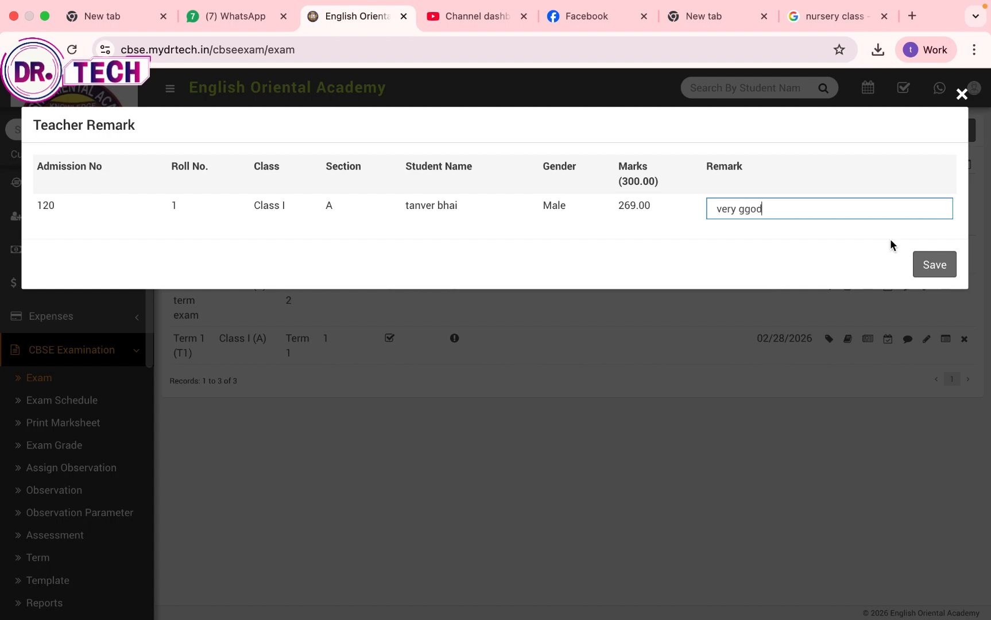
pyautogui.click(933, 265)
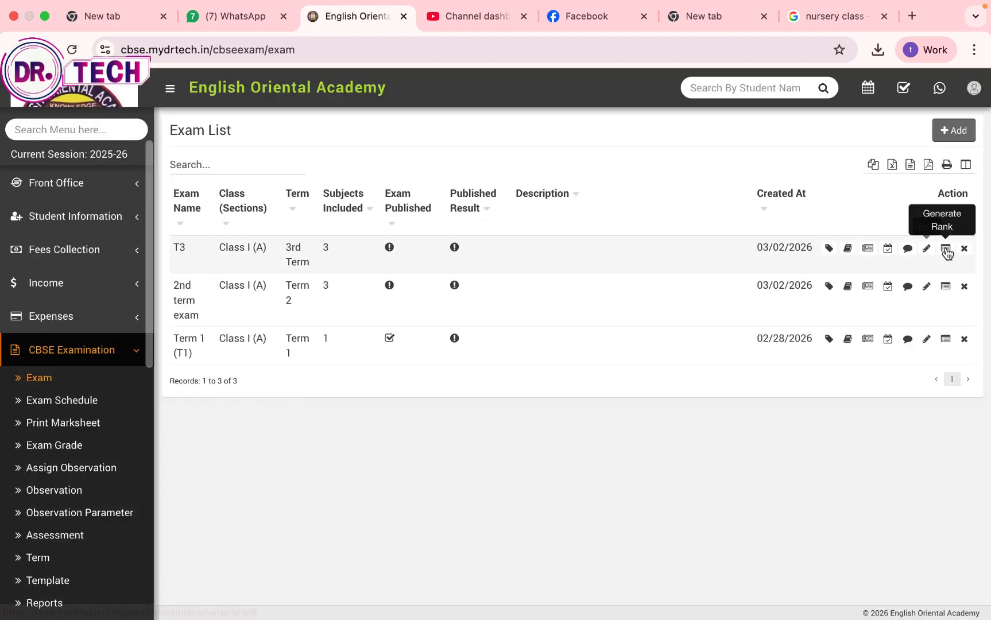
# Generate the student rank for exam T3 and view the ranked student's profile
pyautogui.click(946, 250)
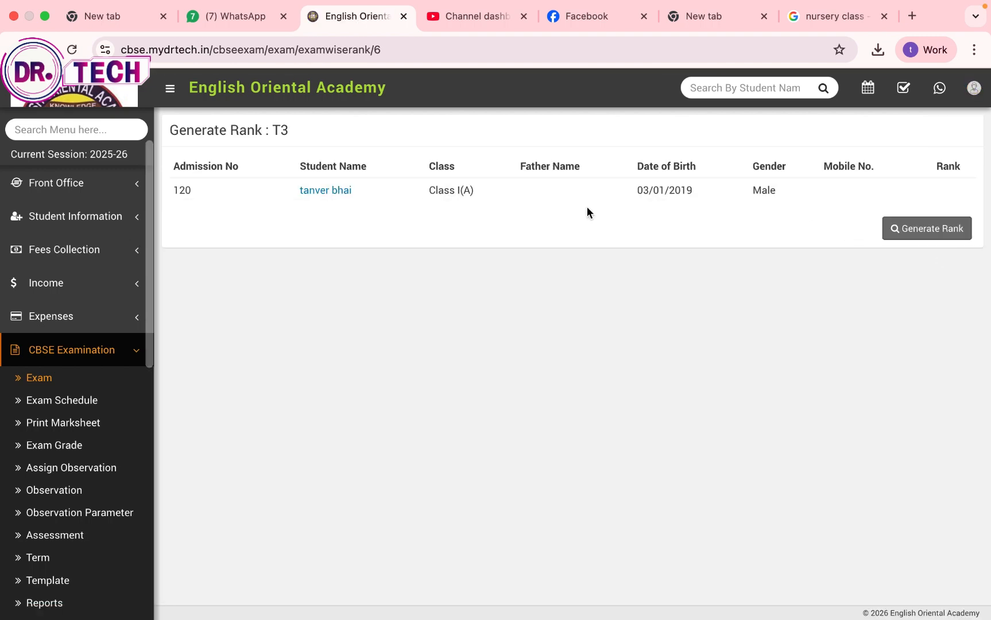
pyautogui.click(890, 229)
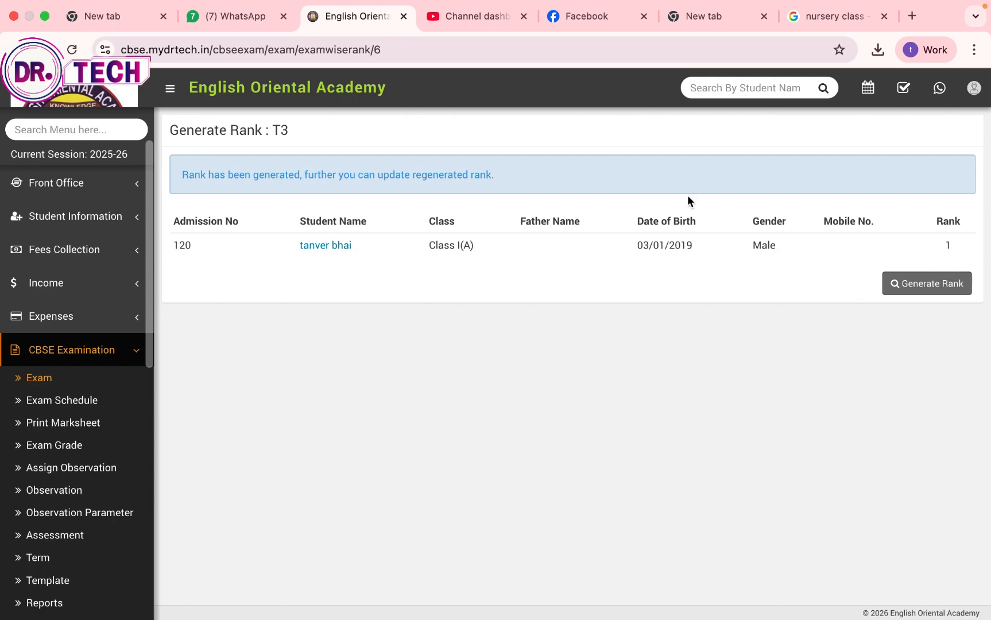
pyautogui.click(327, 247)
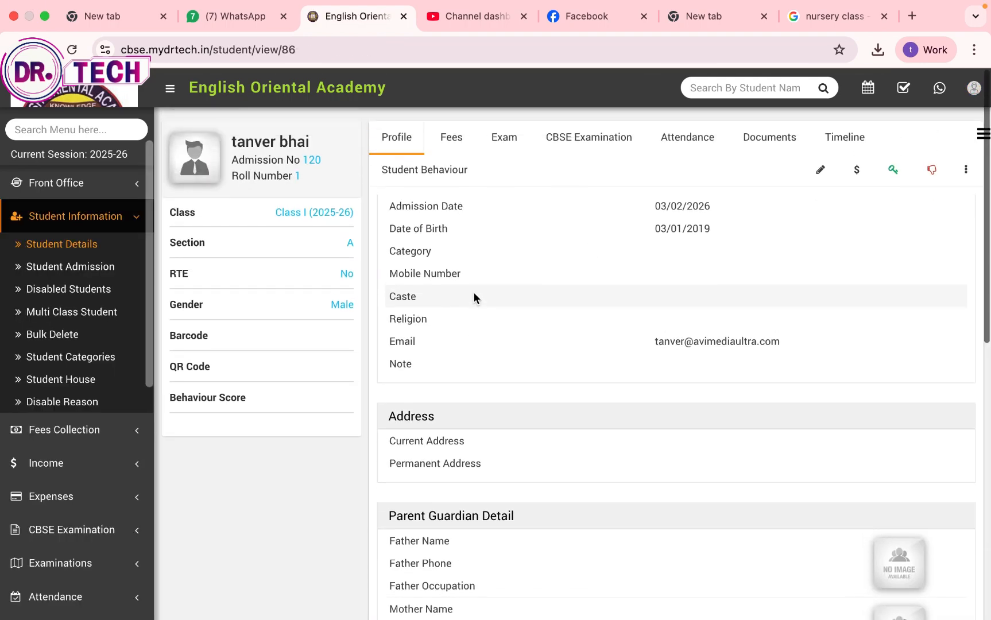
pyautogui.scroll(-1, 205, 324)
# Link exam T3 to marksheet Template 2 with the marksheet type Single Exam Without Term, and save the link
pyautogui.scroll(-5, 100, 427)
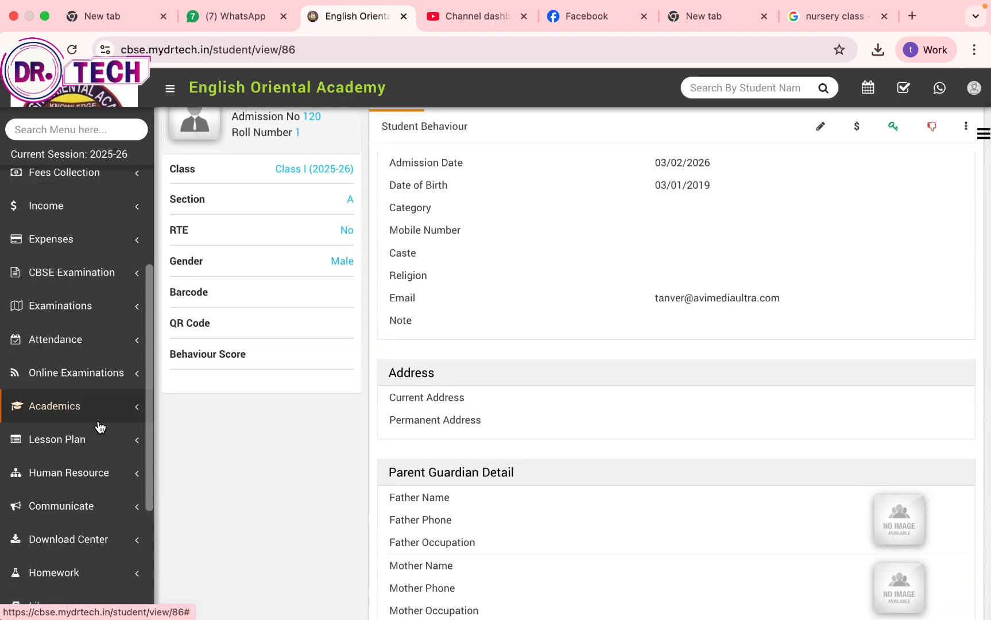
pyautogui.click(111, 251)
pyautogui.scroll(-3, 74, 276)
pyautogui.scroll(1, 69, 278)
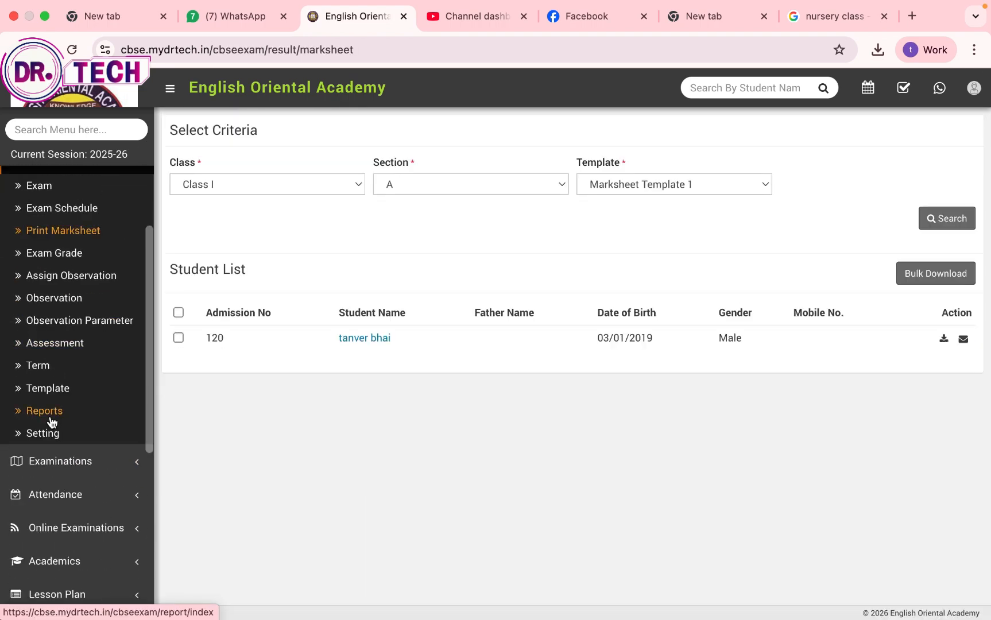
pyautogui.click(47, 394)
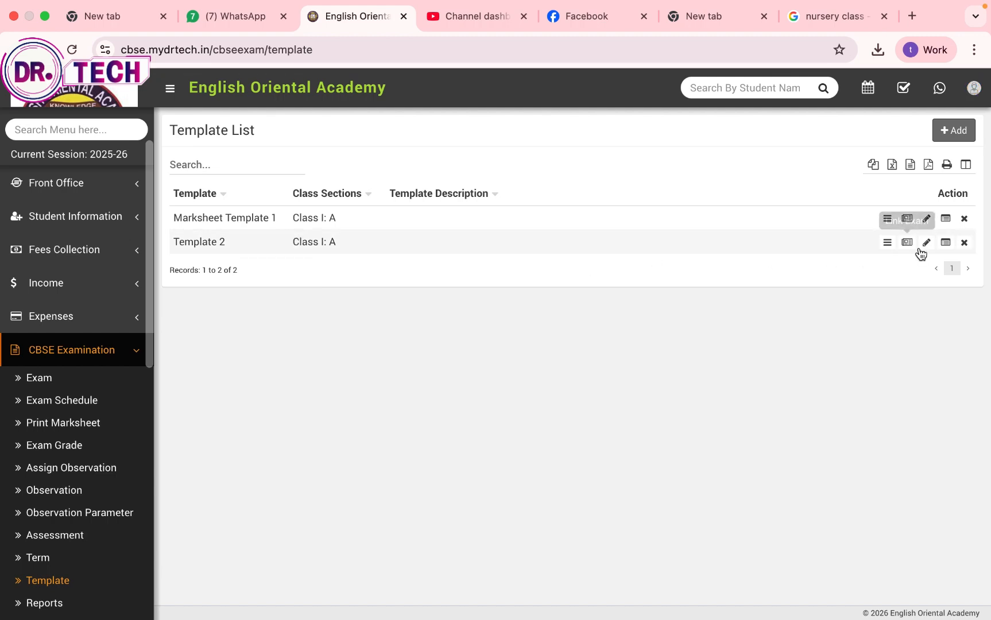
pyautogui.click(902, 242)
pyautogui.click(231, 188)
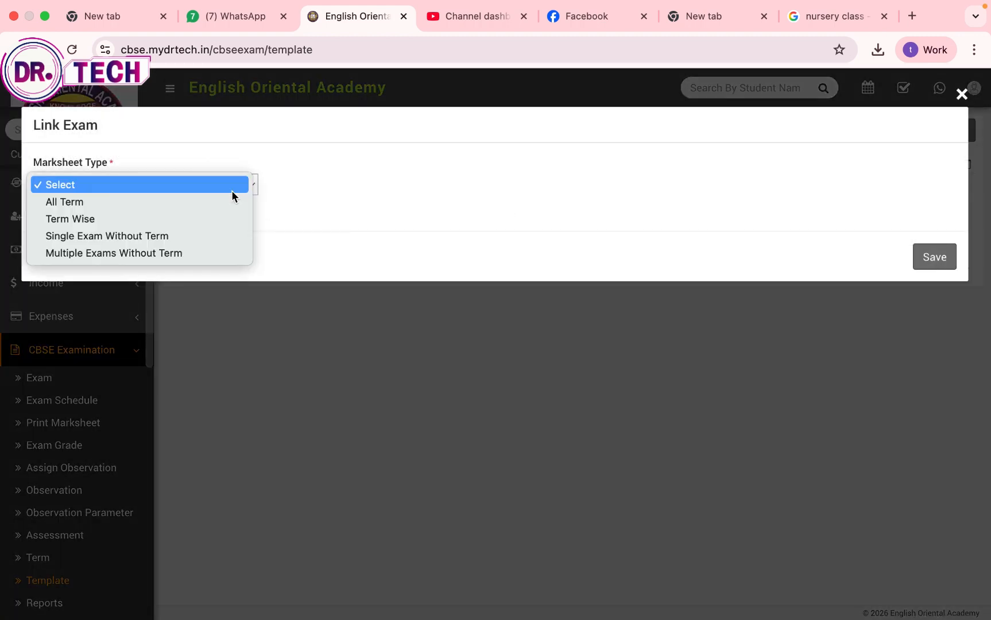
pyautogui.click(215, 236)
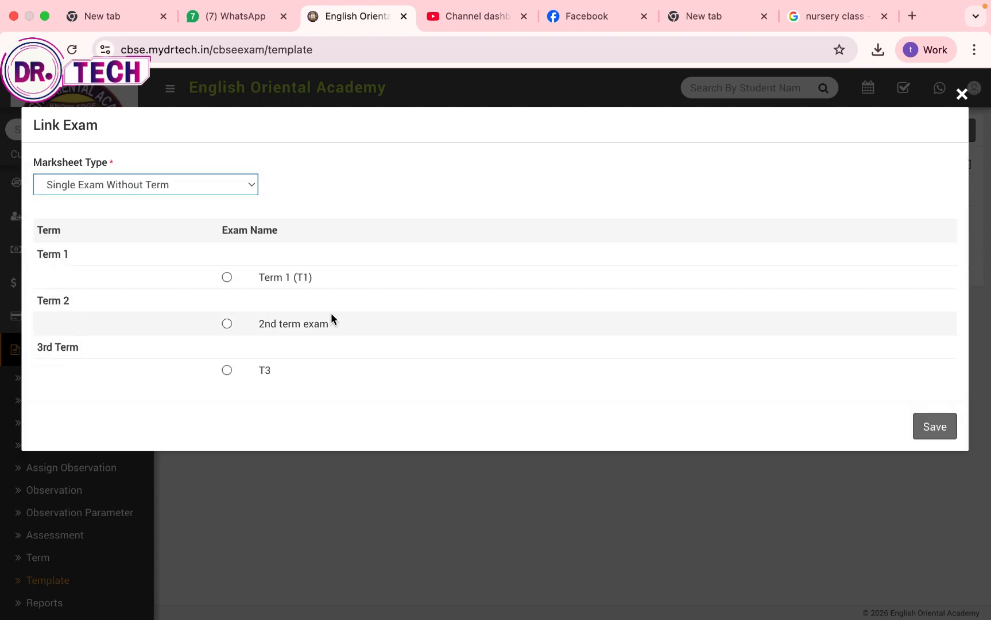
pyautogui.click(227, 369)
pyautogui.click(932, 434)
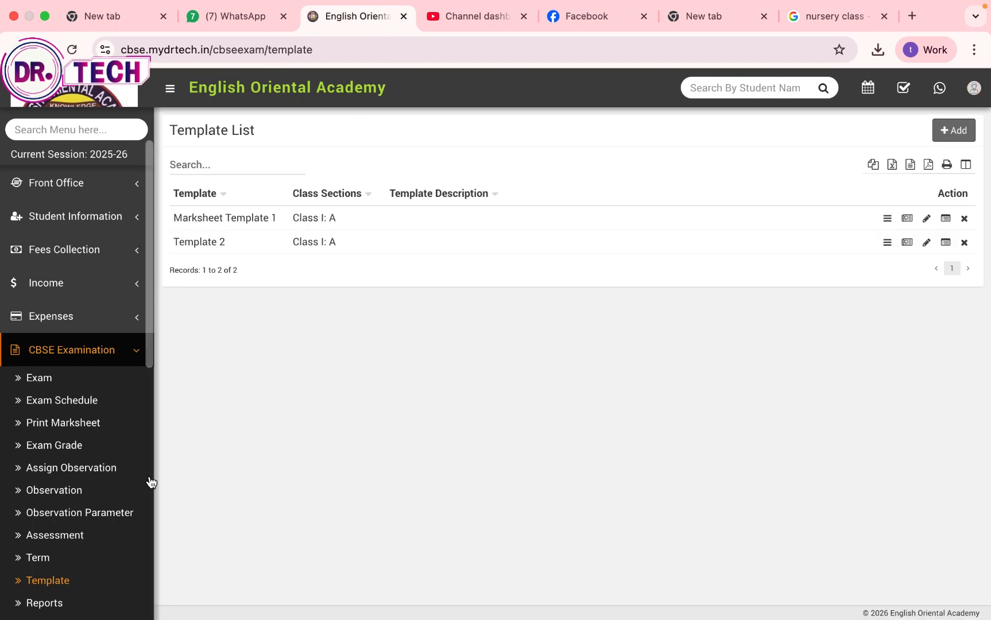
# Find the marksheets for Class I, section A, with Template 2, and download the listed student's marksheet
pyautogui.scroll(-2, 52, 506)
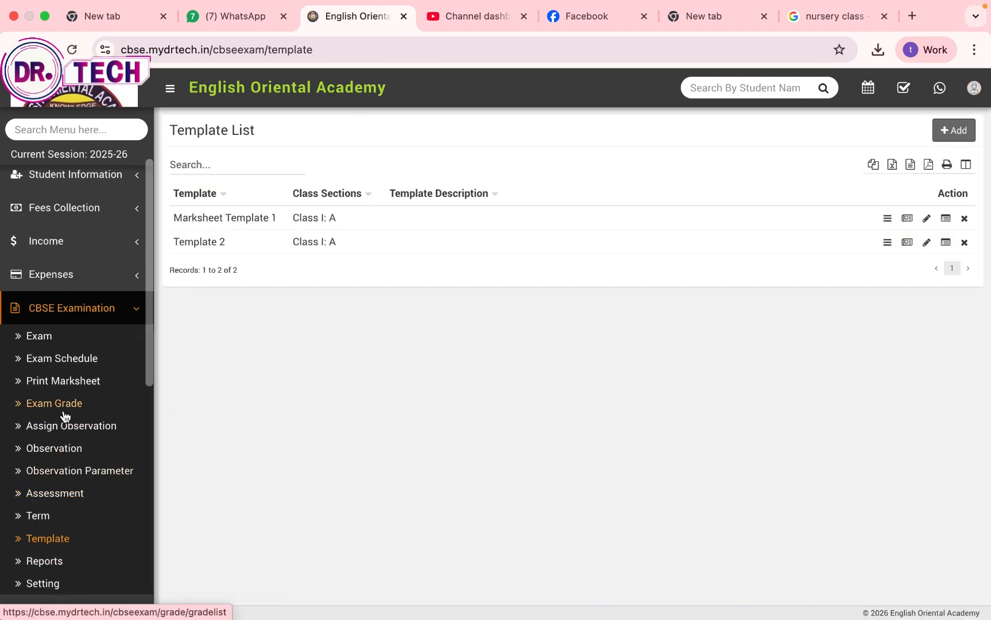
pyautogui.click(83, 381)
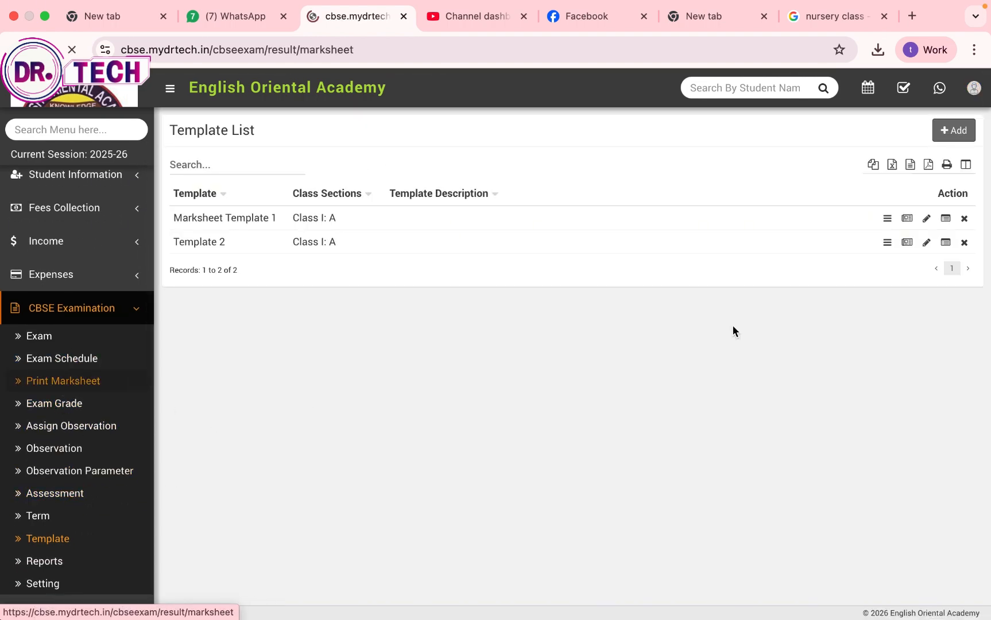
pyautogui.click(309, 184)
pyautogui.click(290, 202)
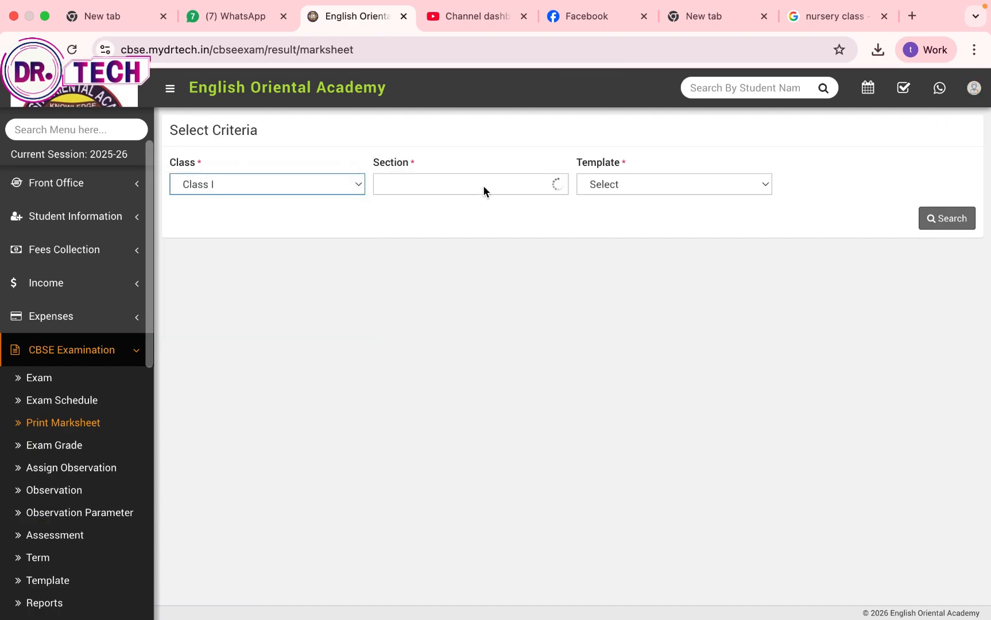
pyautogui.click(483, 184)
pyautogui.click(497, 187)
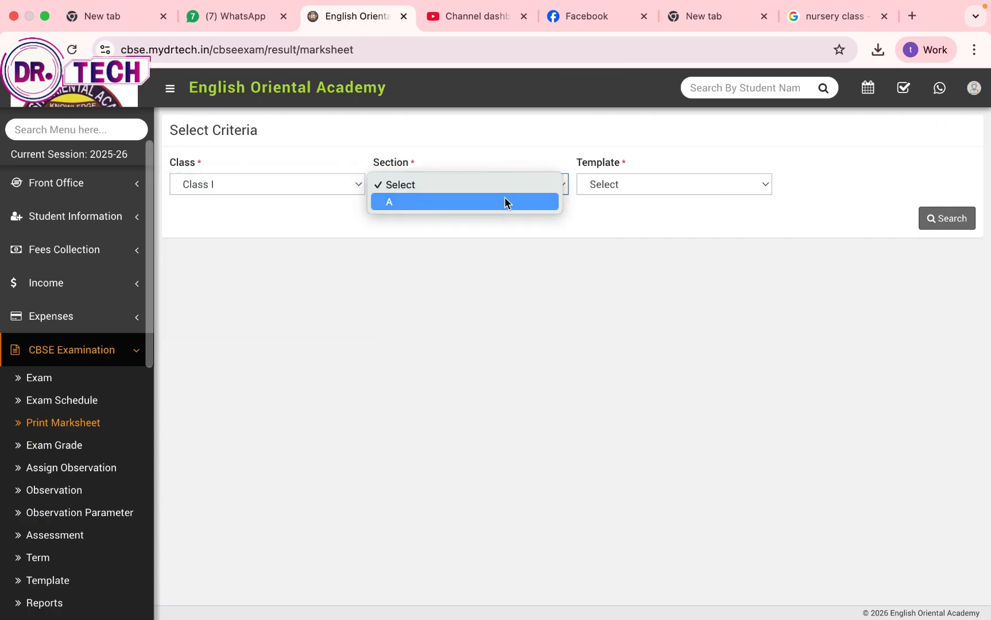
pyautogui.click(505, 201)
pyautogui.click(630, 186)
pyautogui.click(621, 223)
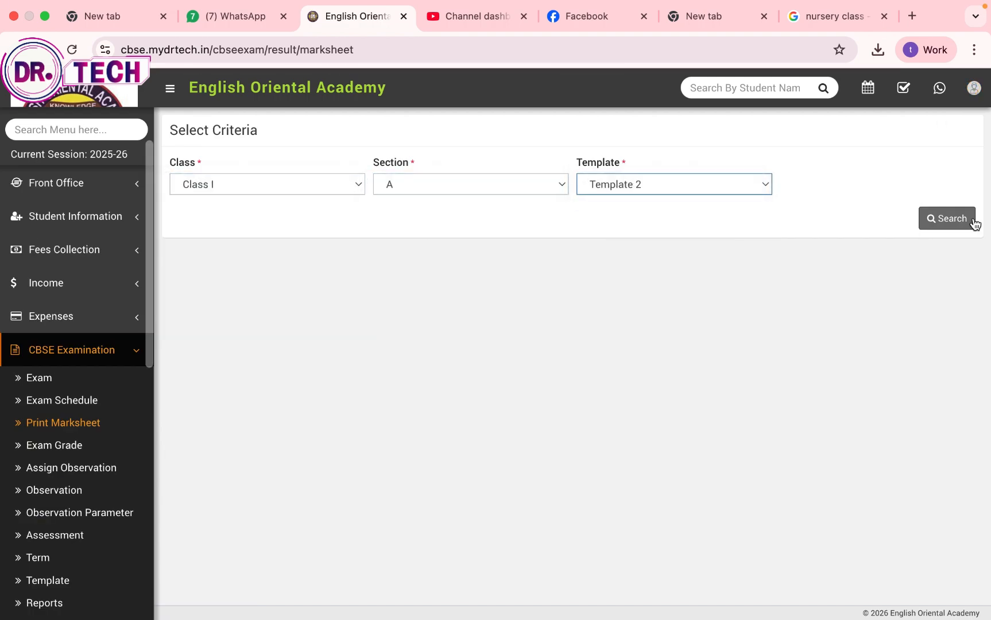
pyautogui.click(966, 223)
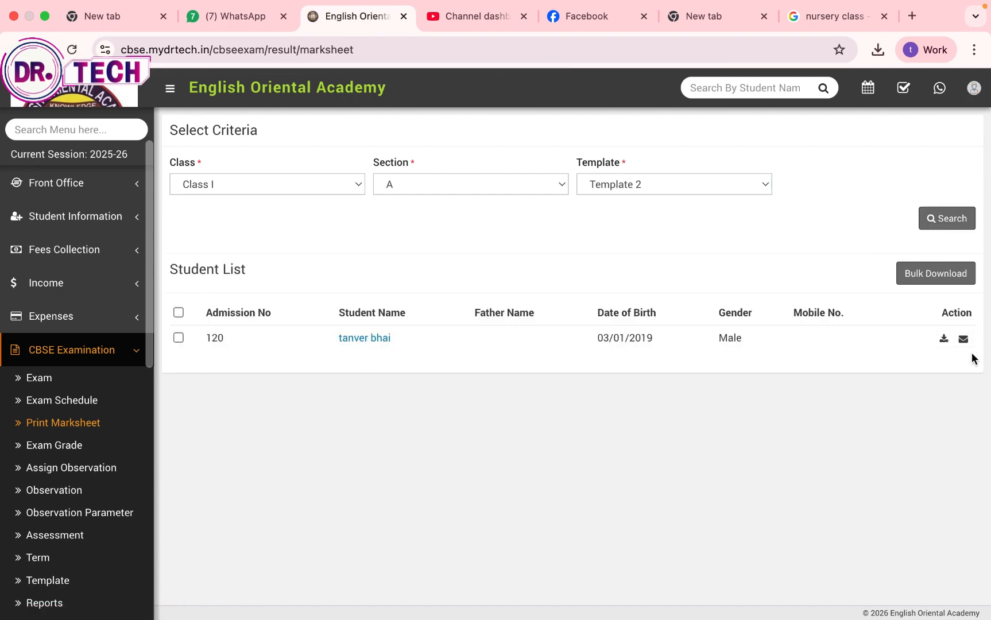
pyautogui.click(941, 339)
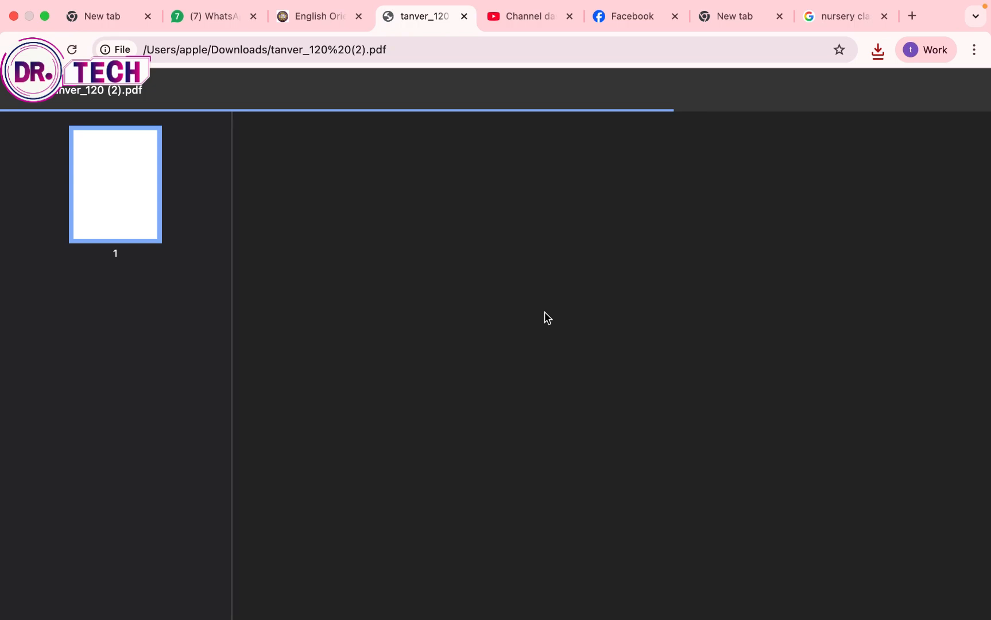
# Review the marks, grades, attendance and teacher remark in the report card PDF, and close the school portal's browser tab
pyautogui.scroll(-3, 649, 359)
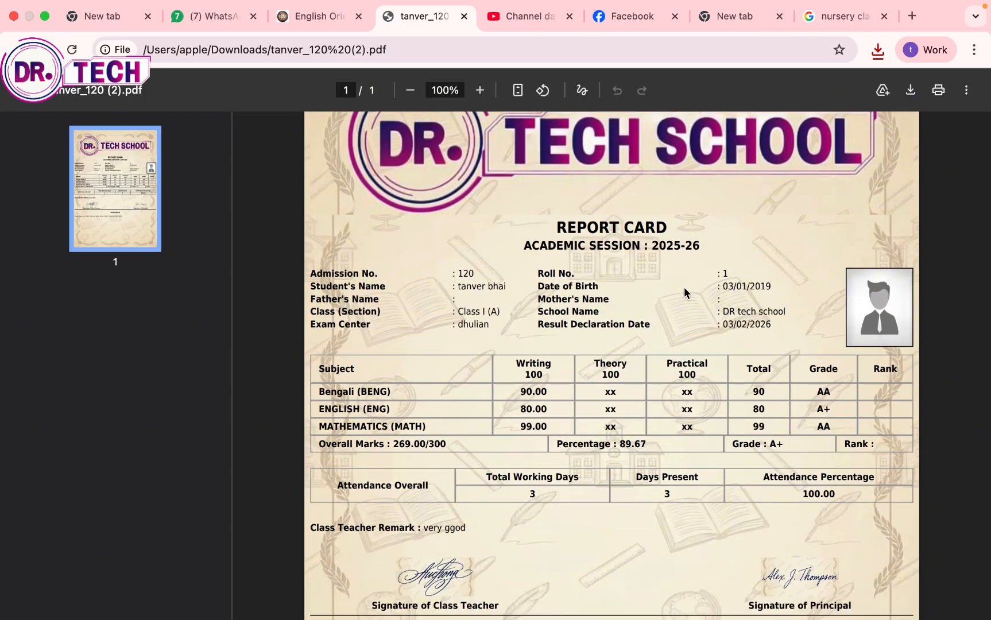
pyautogui.scroll(-2, 676, 346)
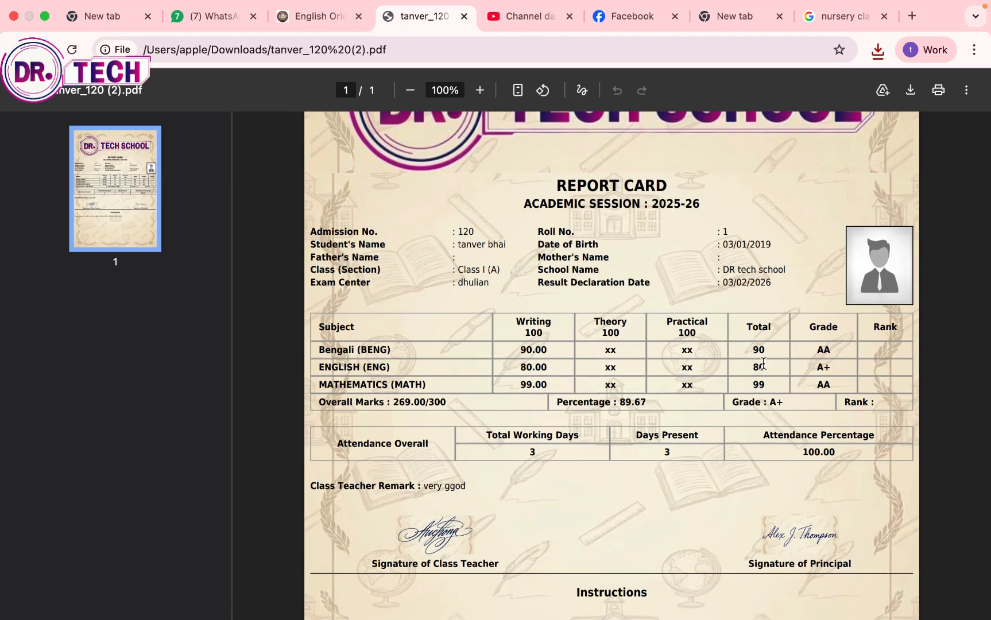
pyautogui.scroll(-1, 782, 380)
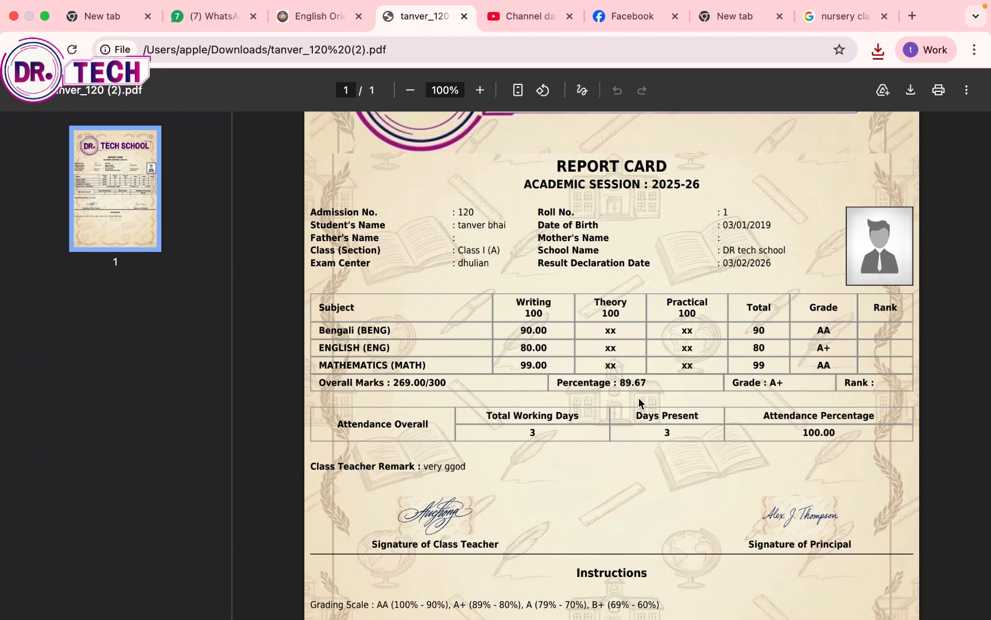
pyautogui.scroll(-2, 700, 377)
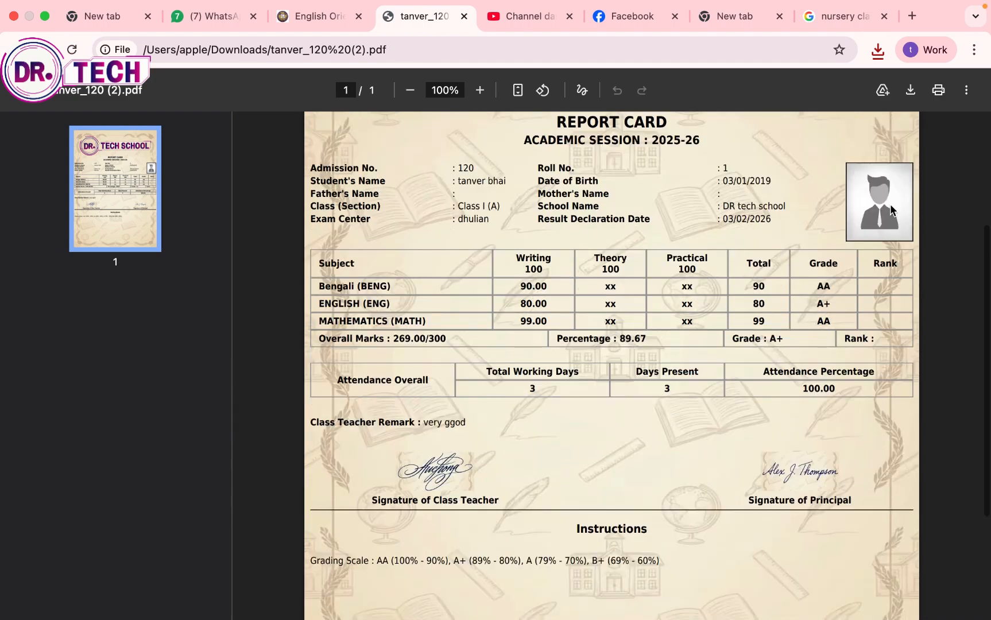
pyautogui.moveTo(905, 10)
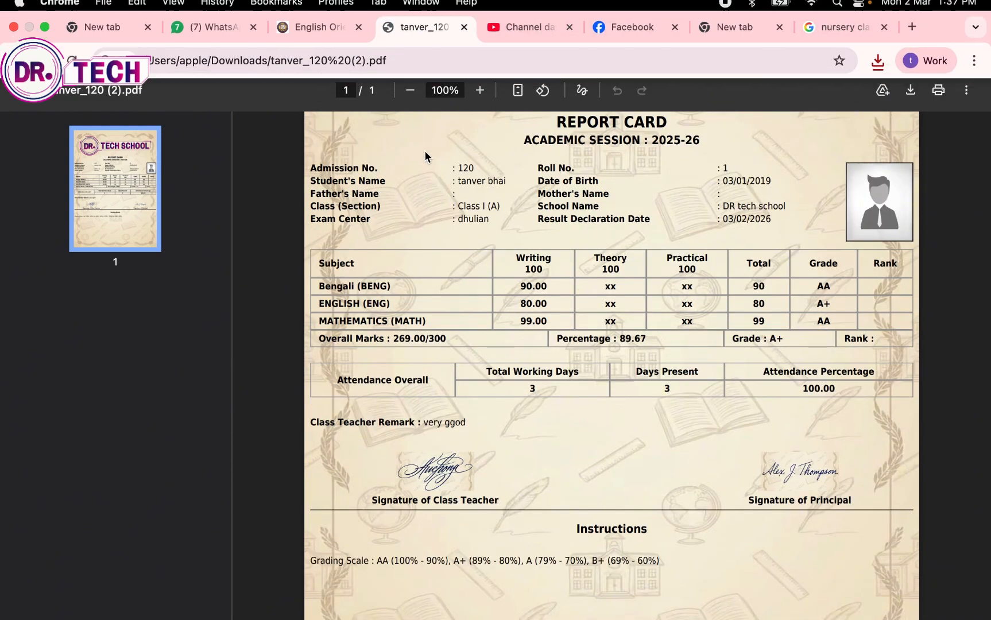
pyautogui.scroll(5, 427, 155)
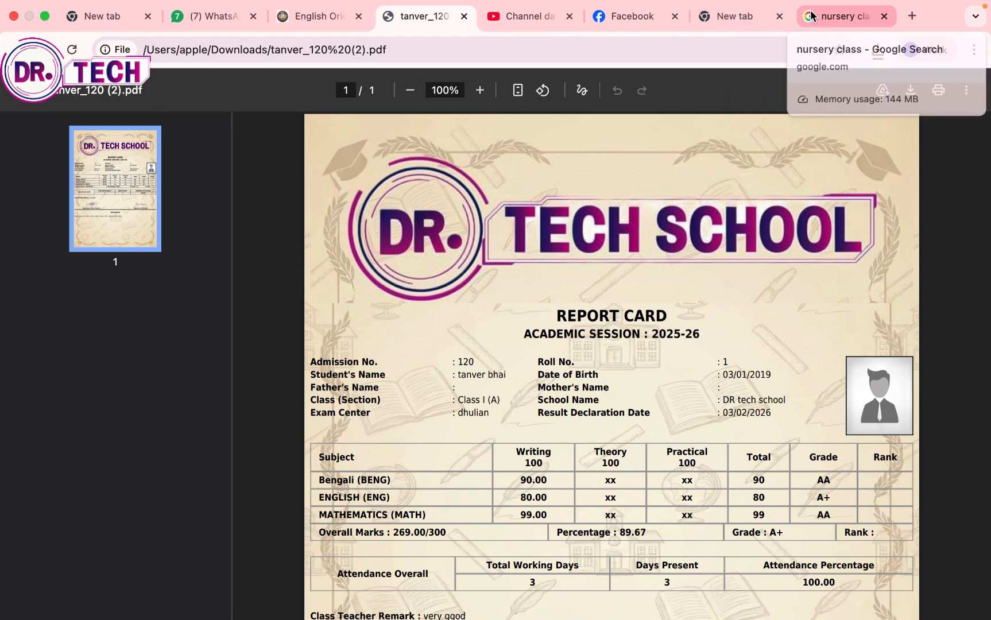
pyautogui.click(359, 31)
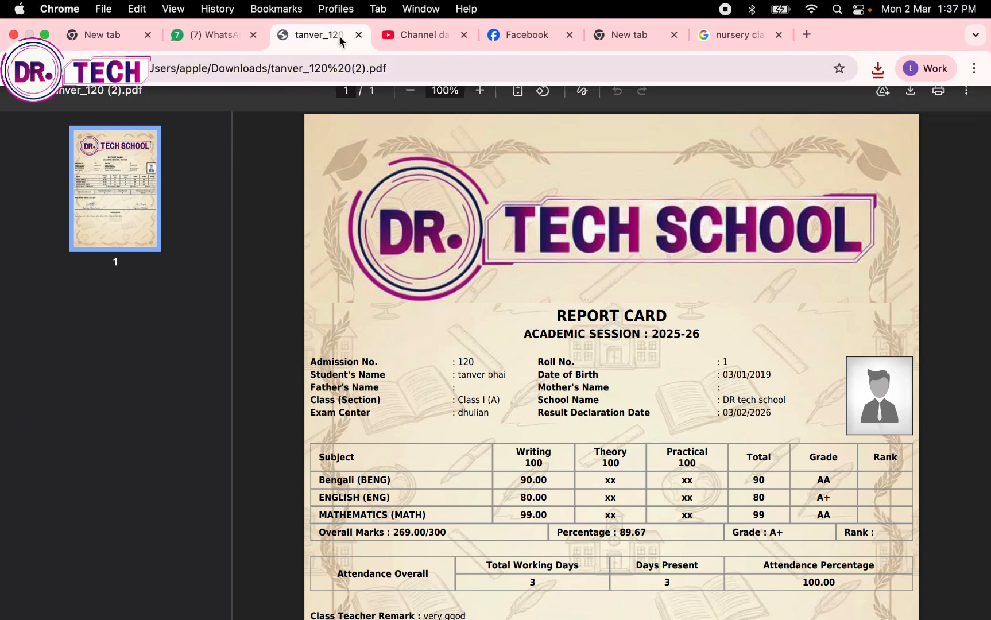